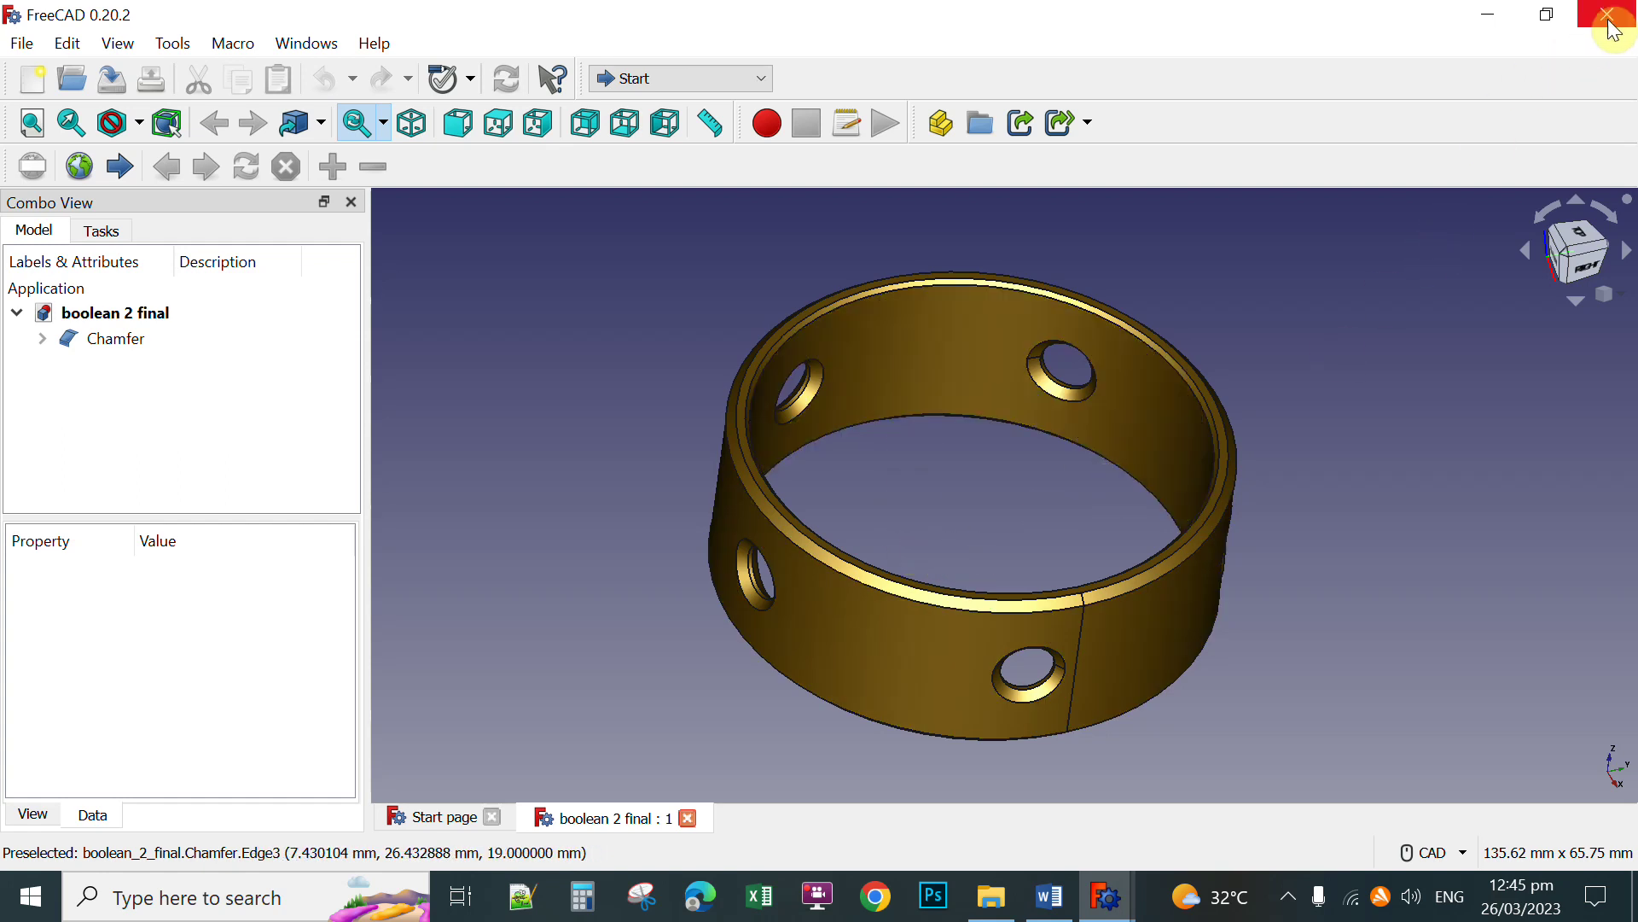
# Close the finished ring document, switch to the Part Design workbench and create a new document
pyautogui.hotkey('ctrl', 'w')
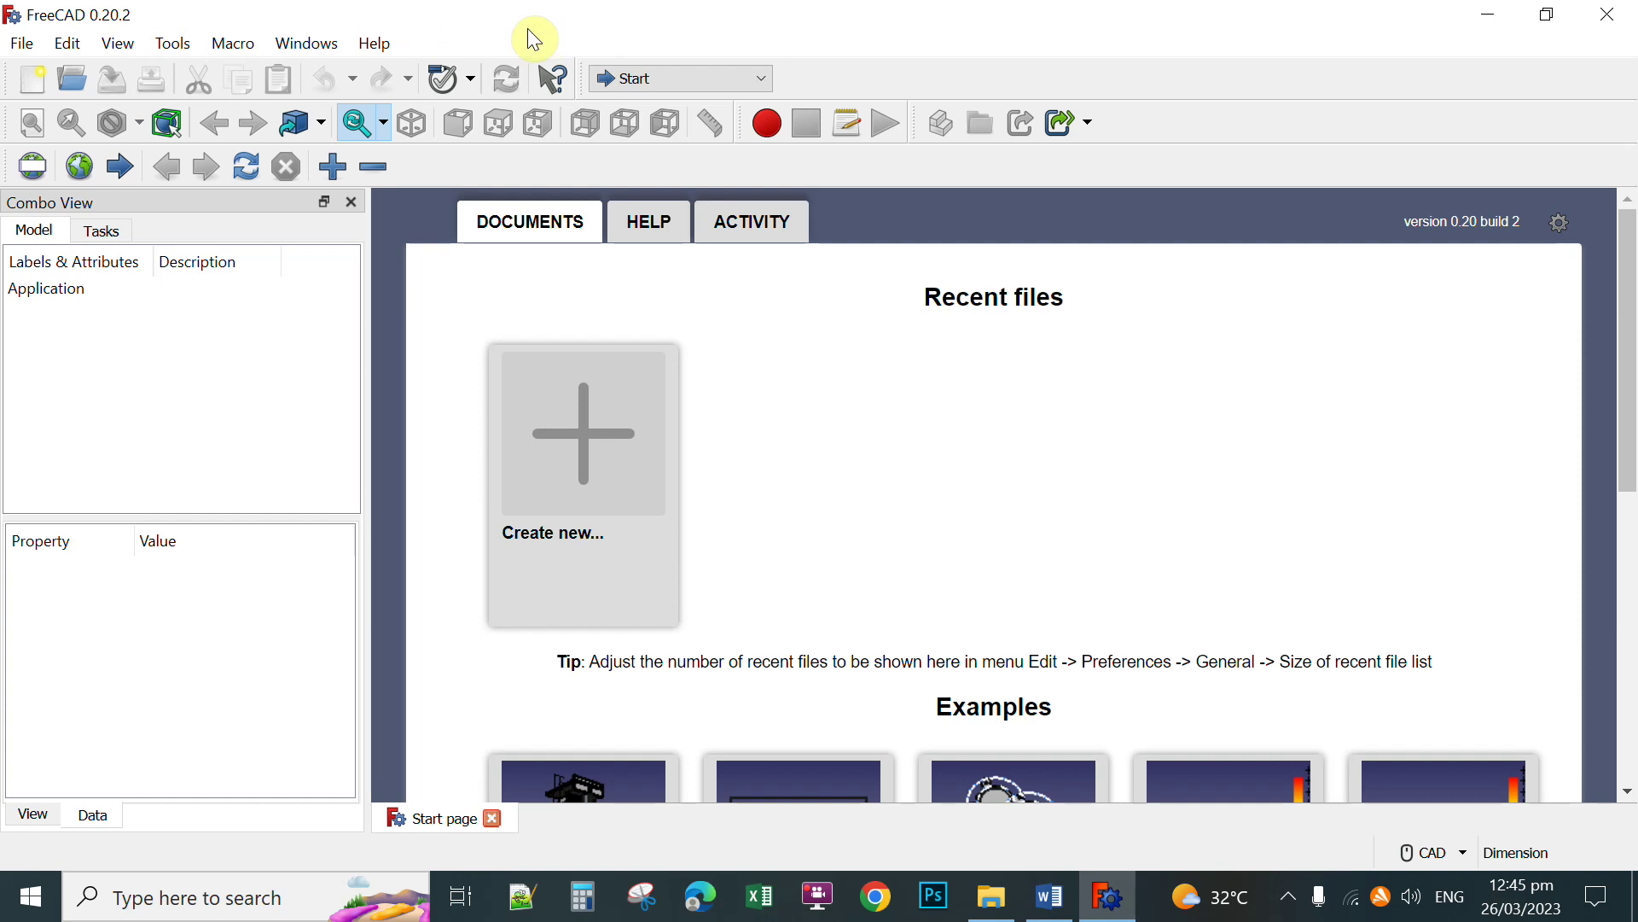
pyautogui.click(762, 79)
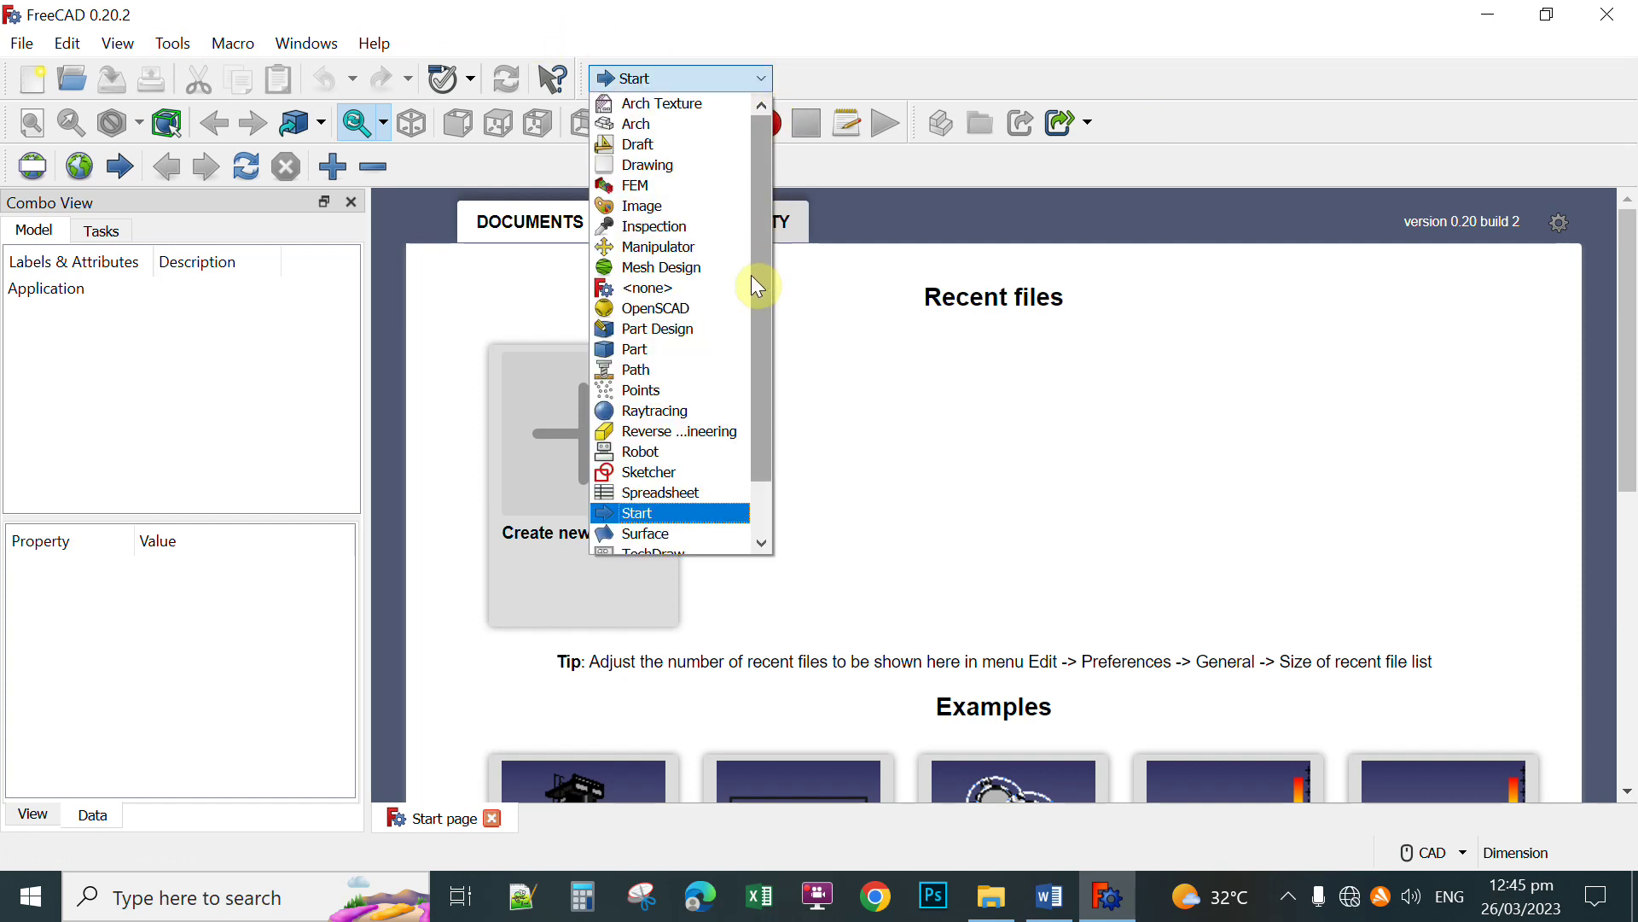
pyautogui.click(680, 330)
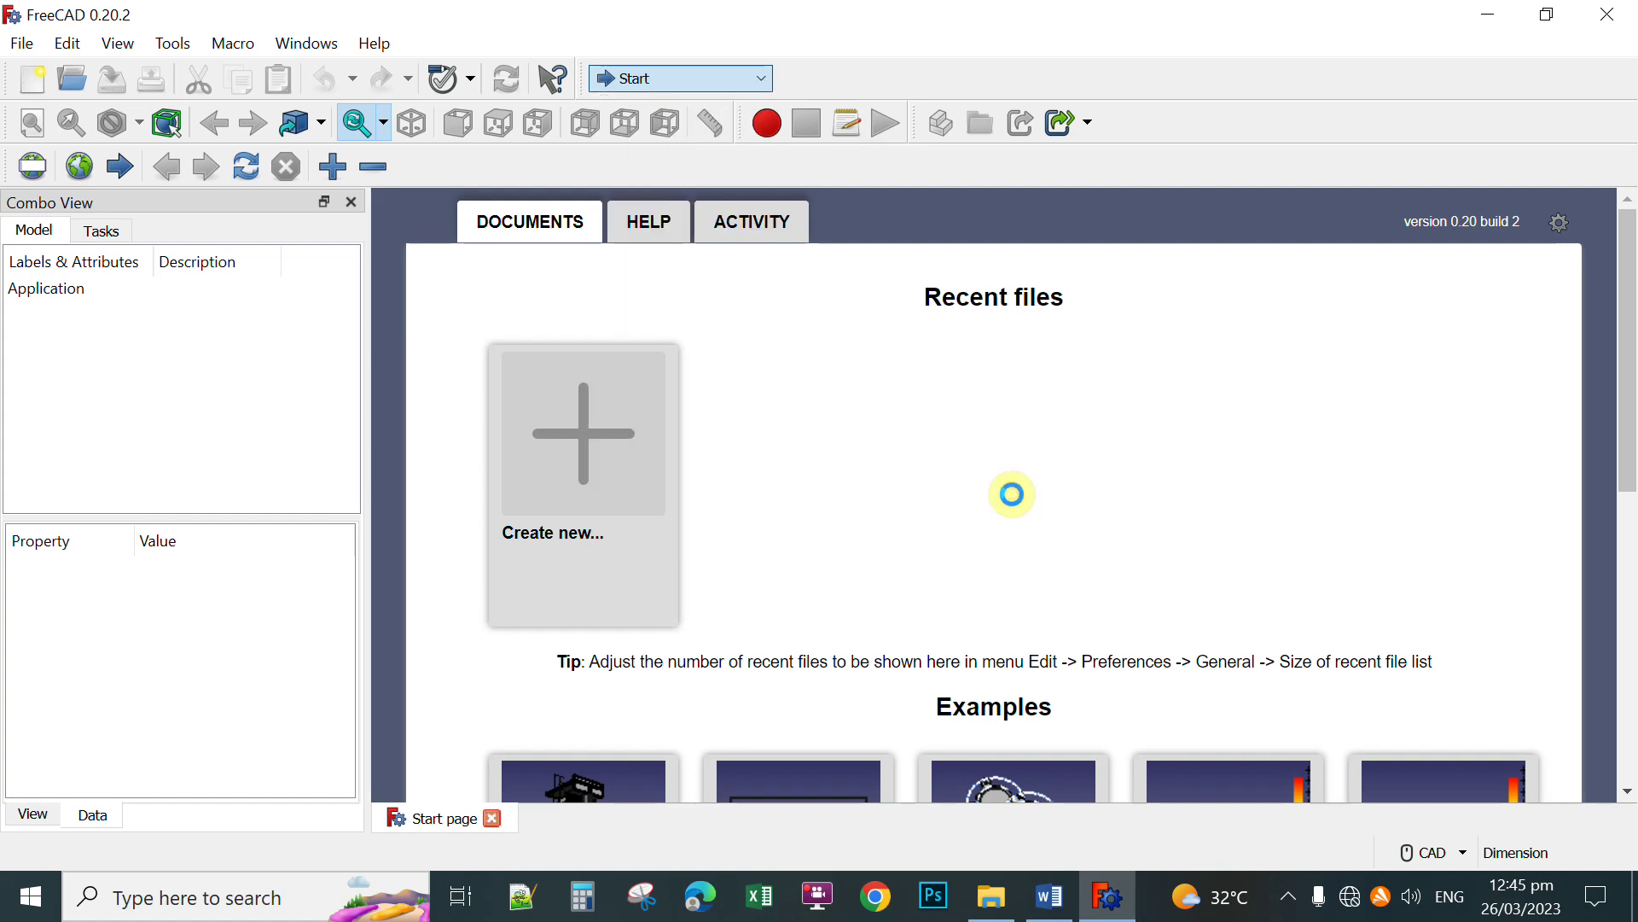
pyautogui.click(584, 430)
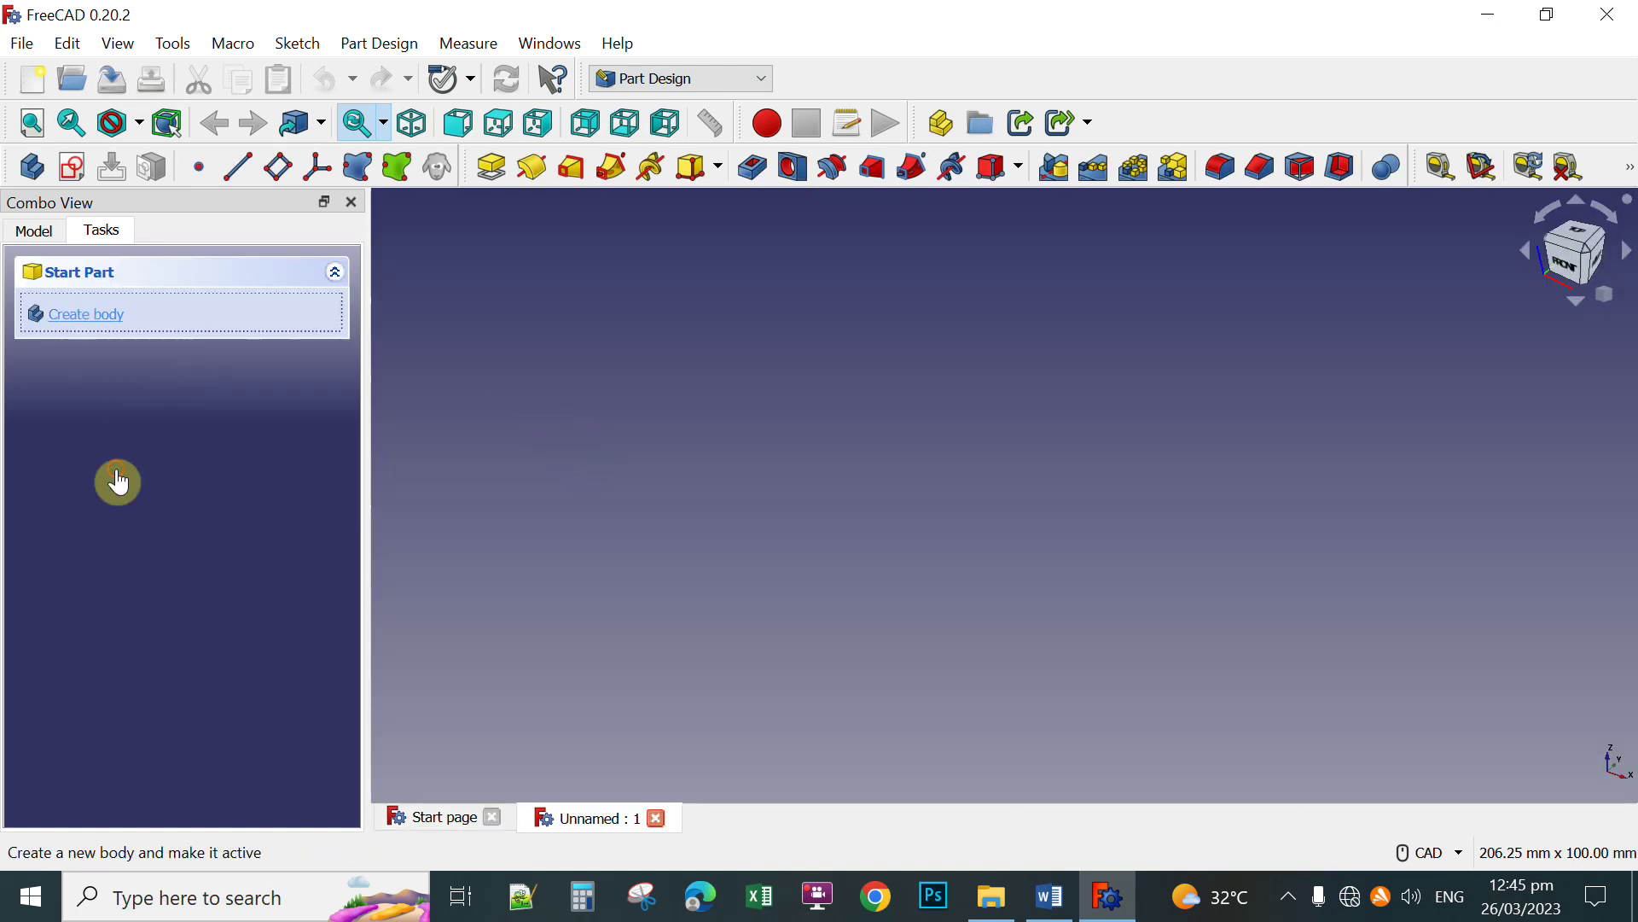
# Create a body and start a new sketch on its XY plane, seen from the top
pyautogui.click(81, 316)
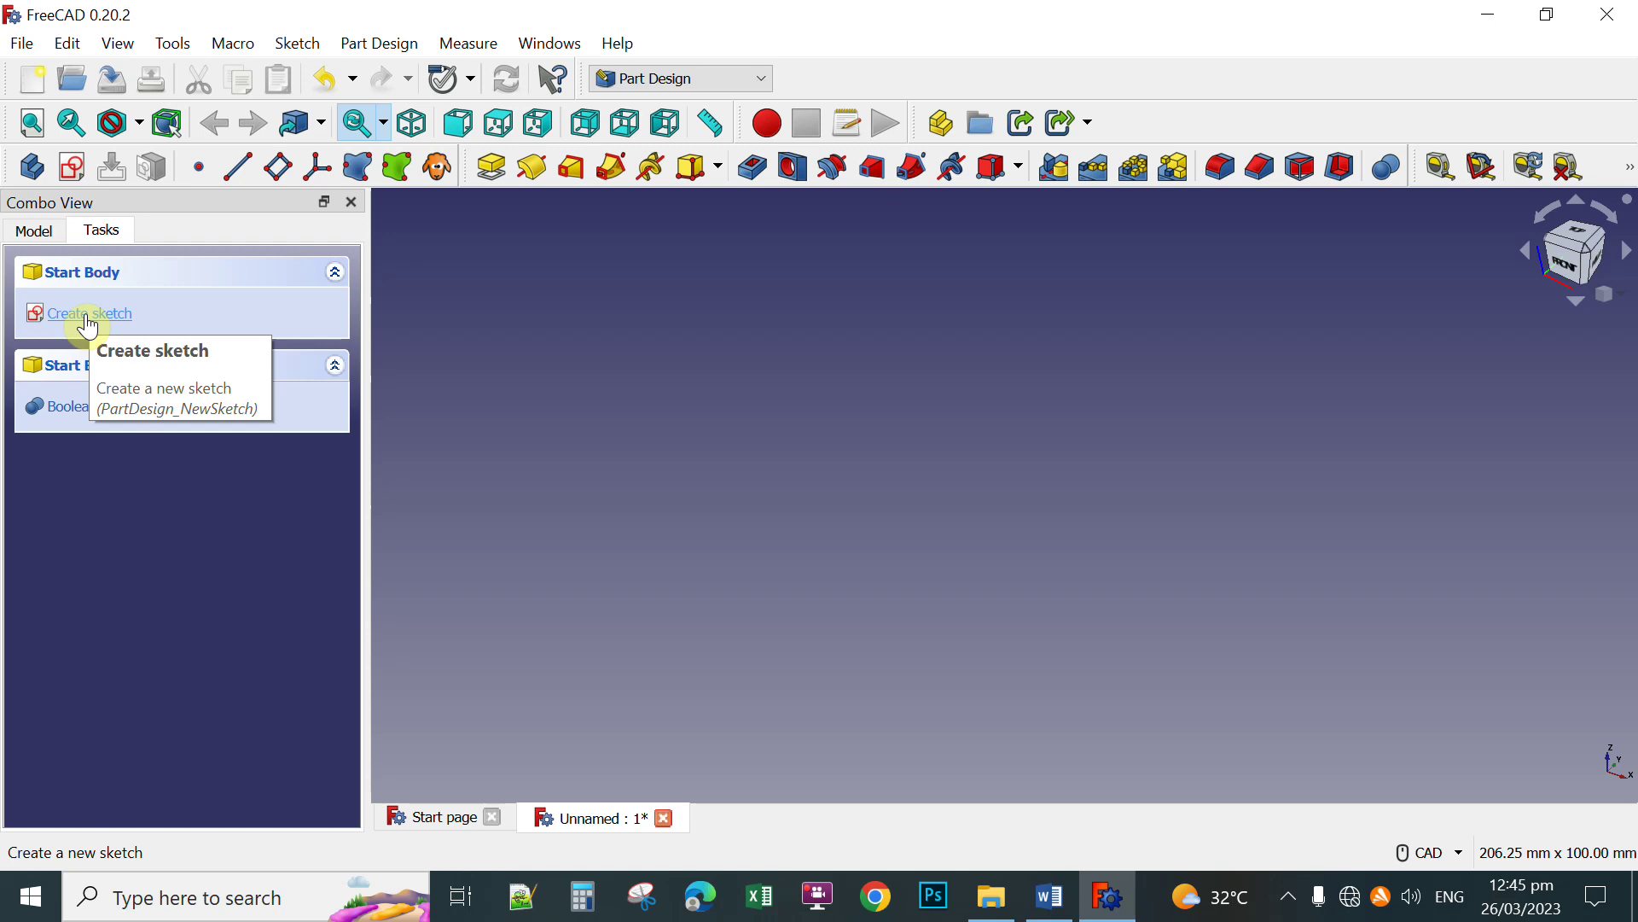
pyautogui.click(89, 315)
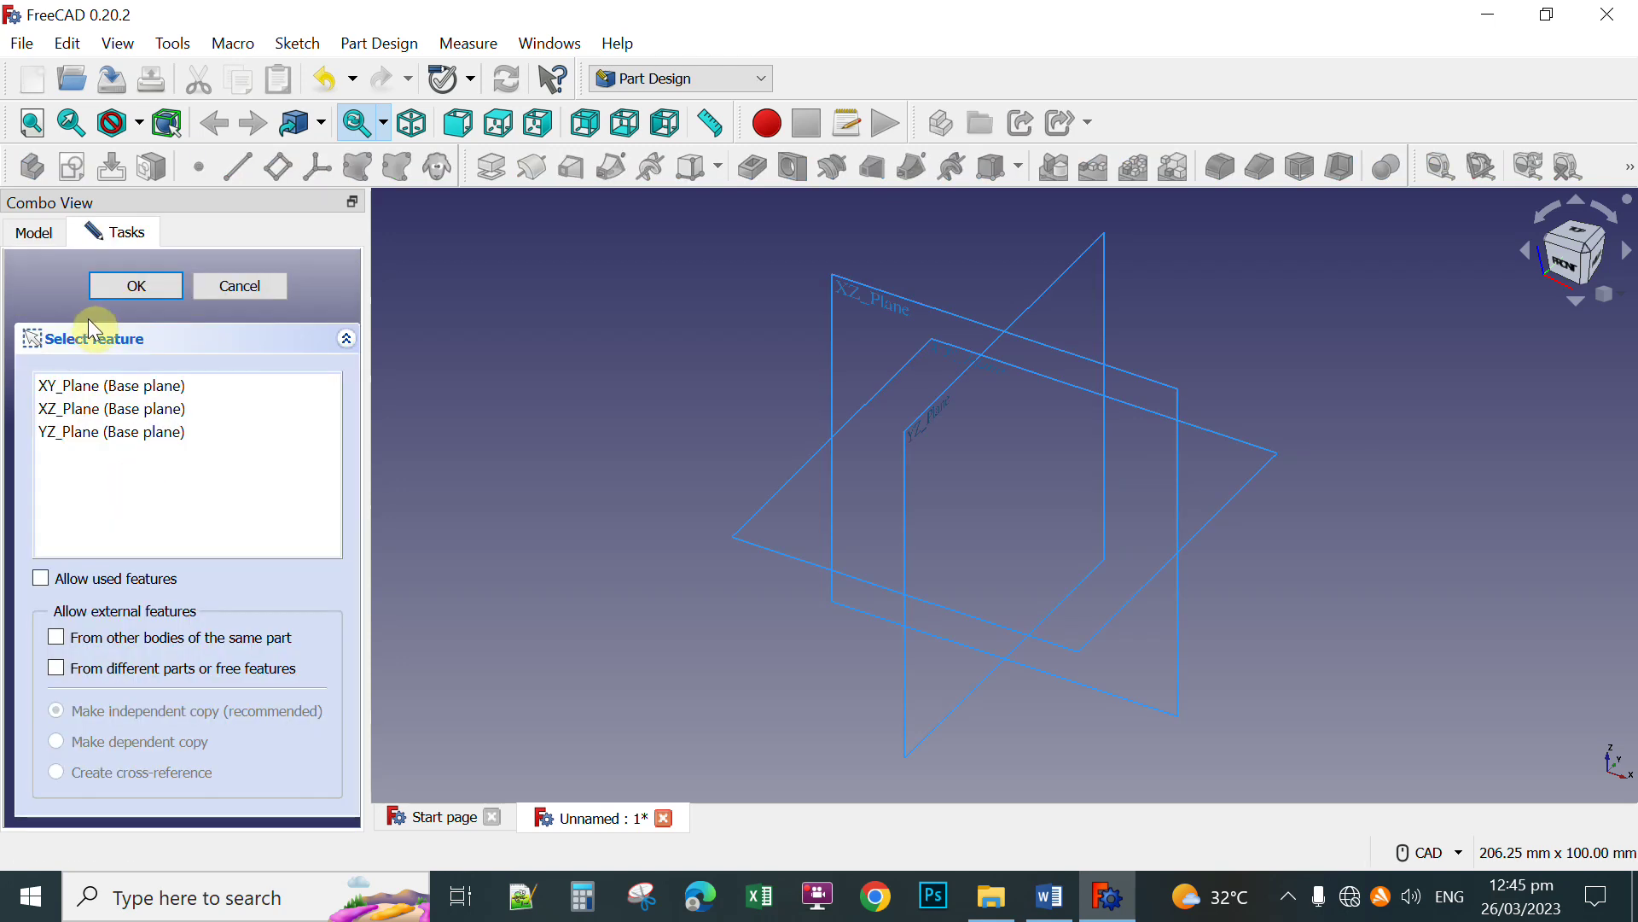
pyautogui.click(502, 125)
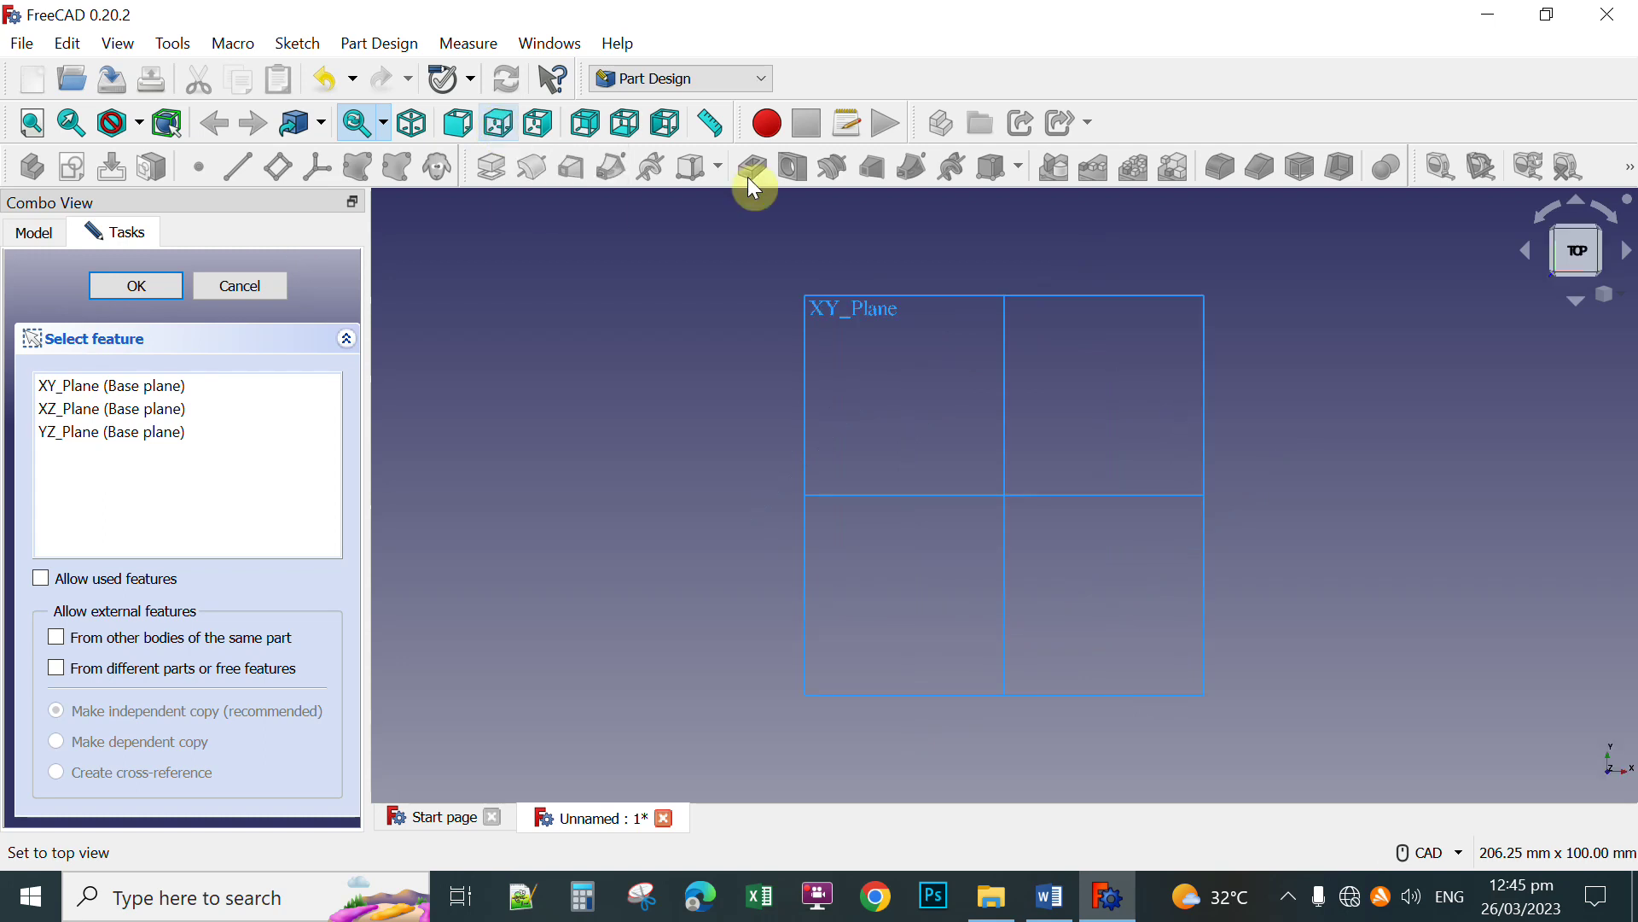
pyautogui.click(103, 388)
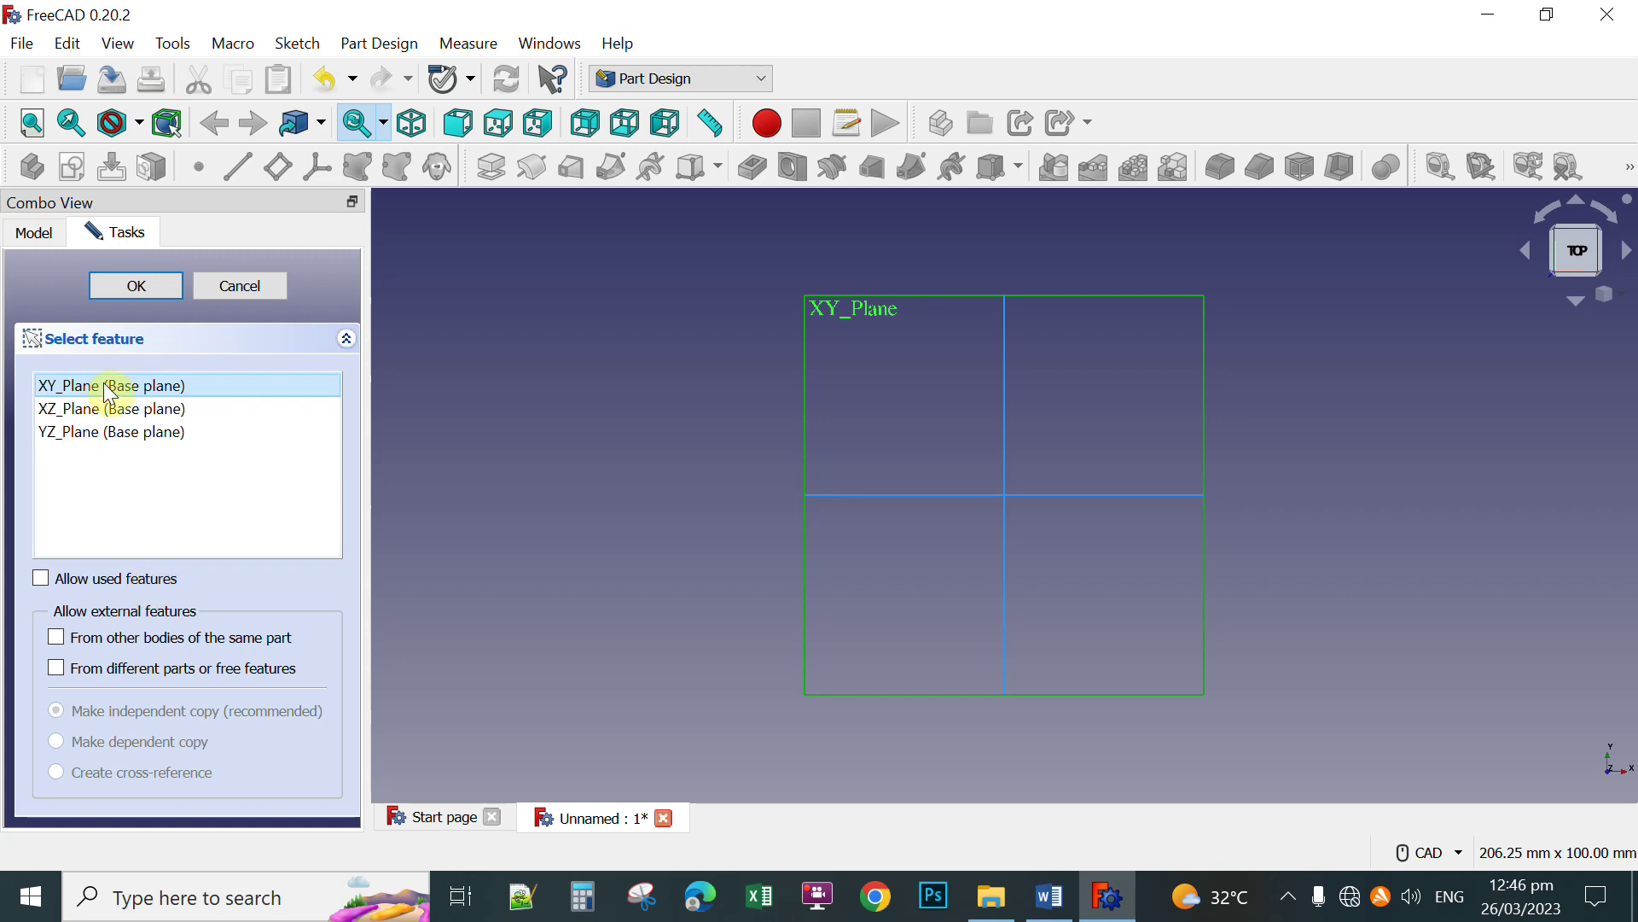
pyautogui.click(137, 287)
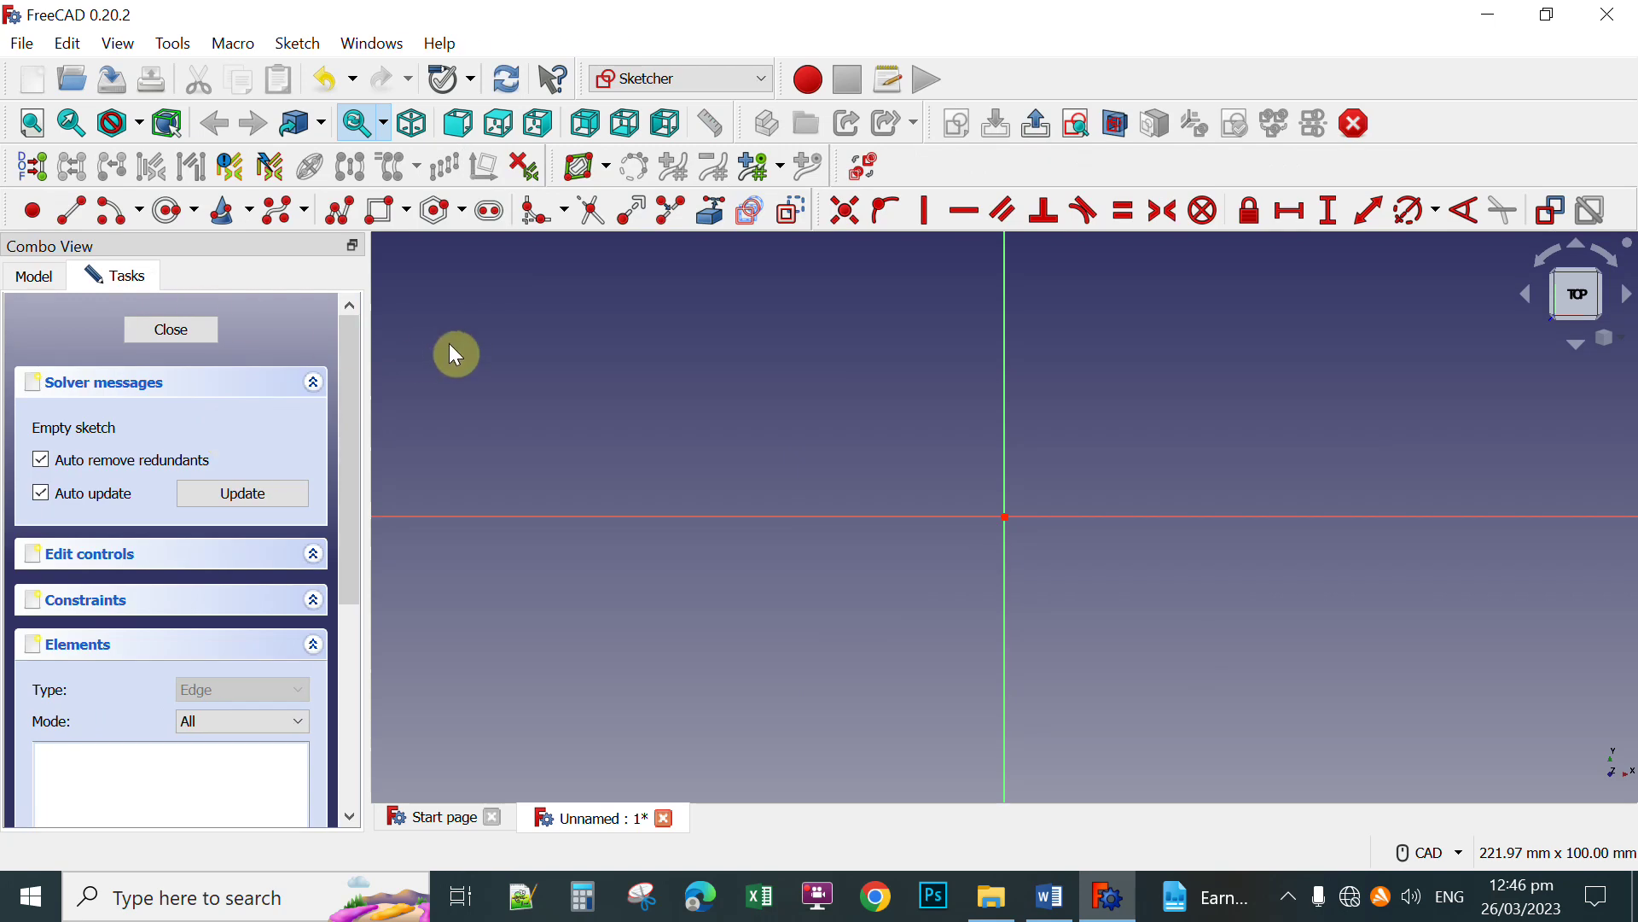
# Sketch two concentric circles centred on the origin, the outer about 36 mm in diameter and the inner slightly smaller
pyautogui.click(169, 213)
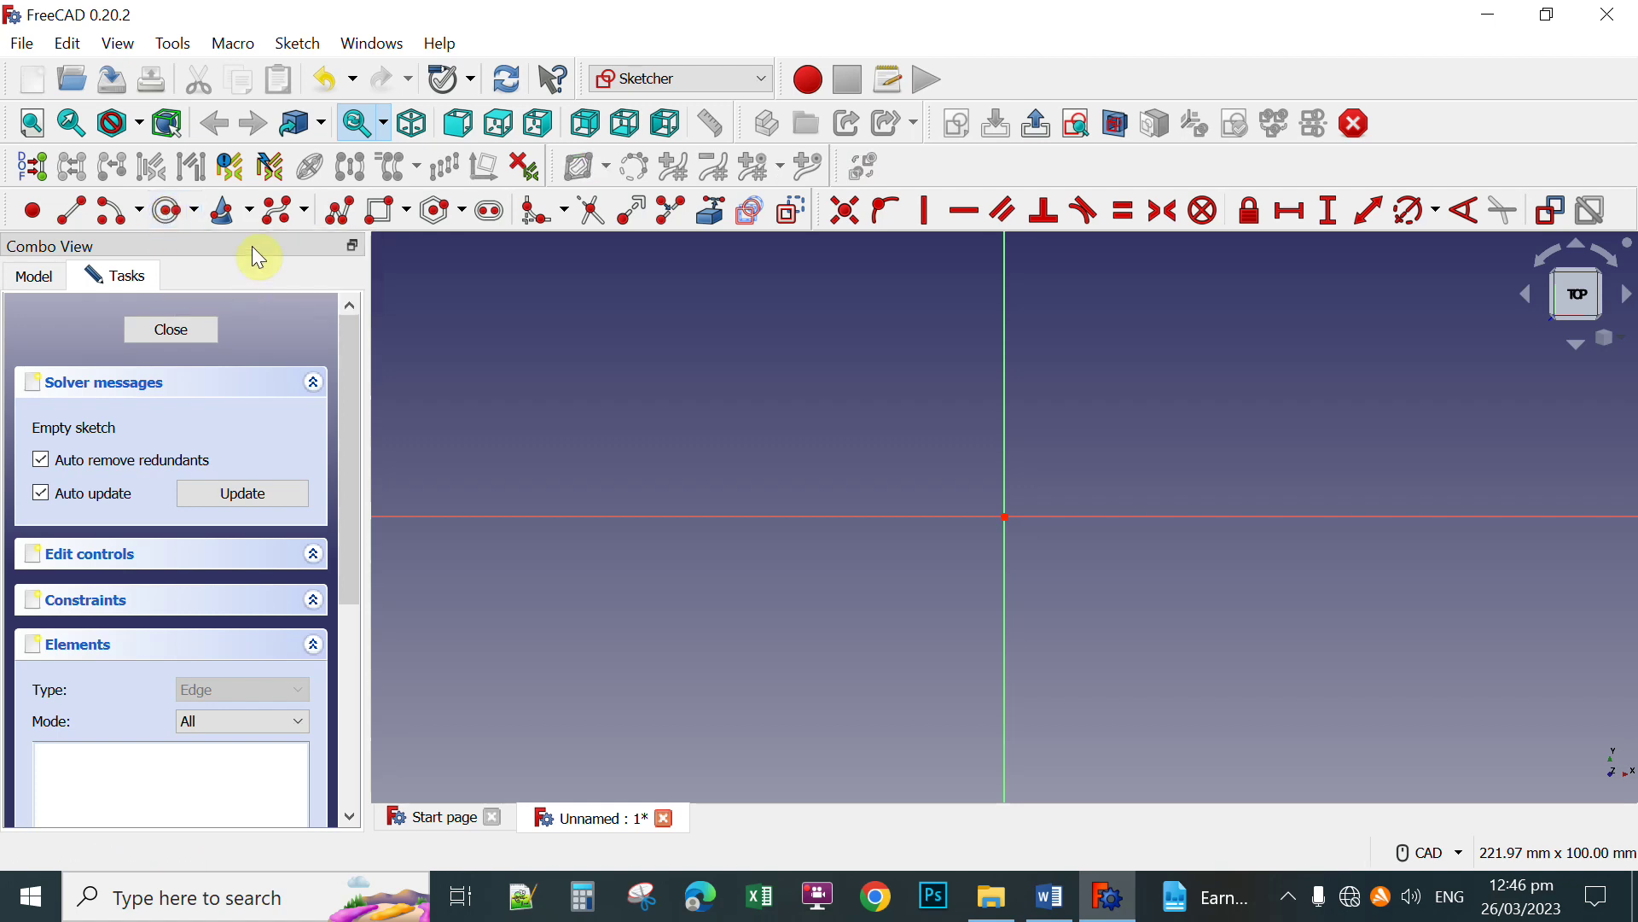
pyautogui.click(1005, 516)
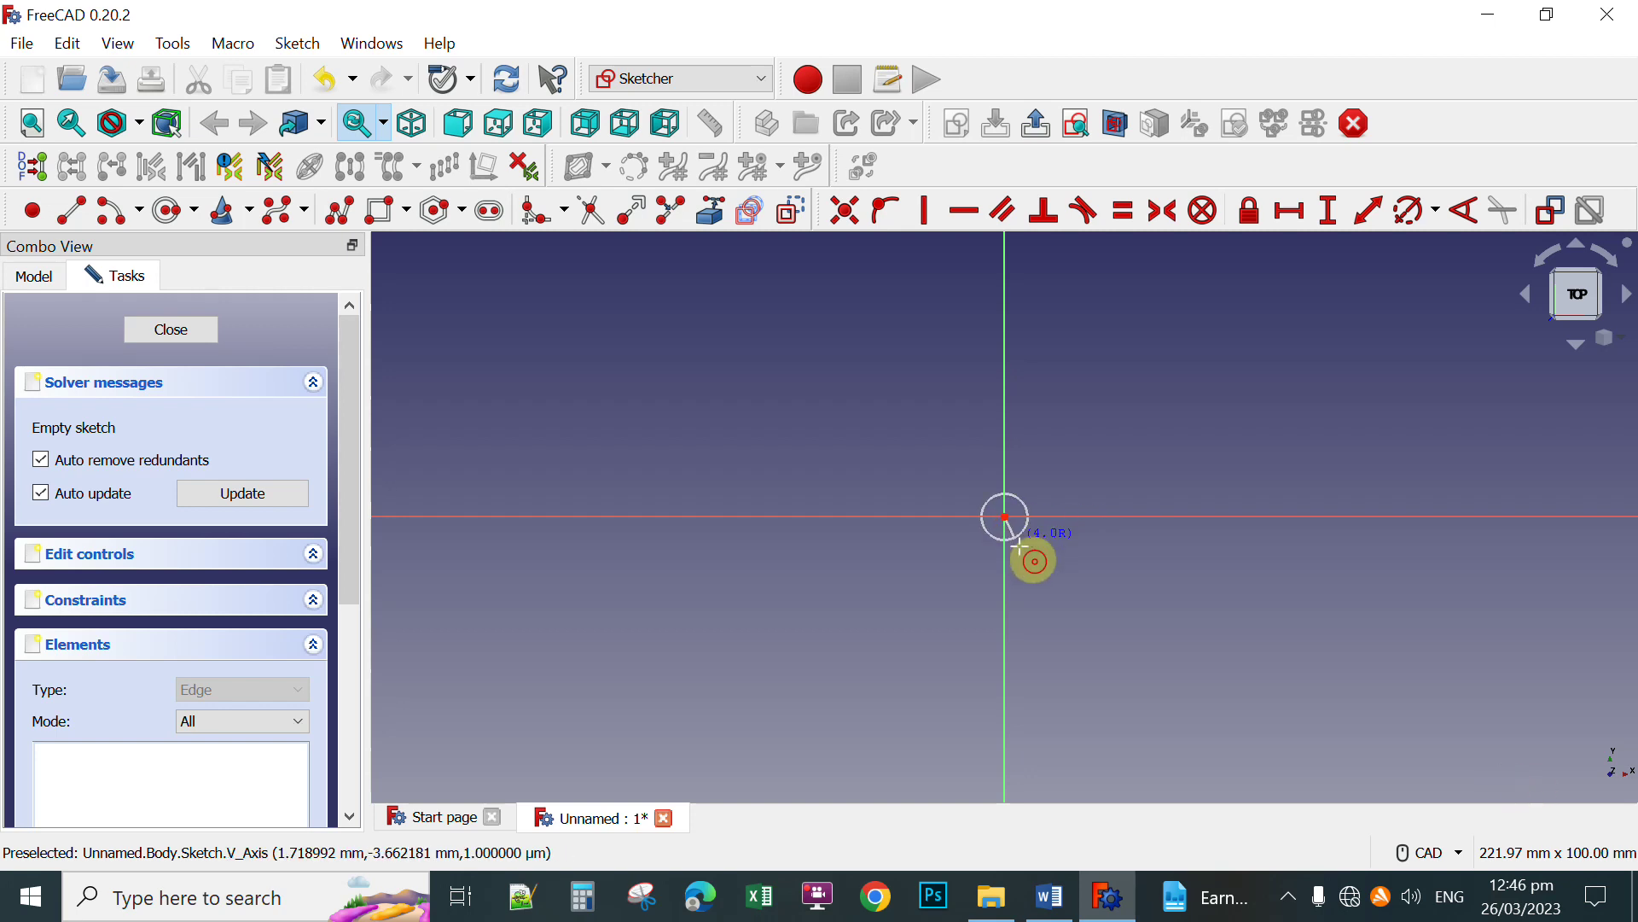
pyautogui.click(1063, 600)
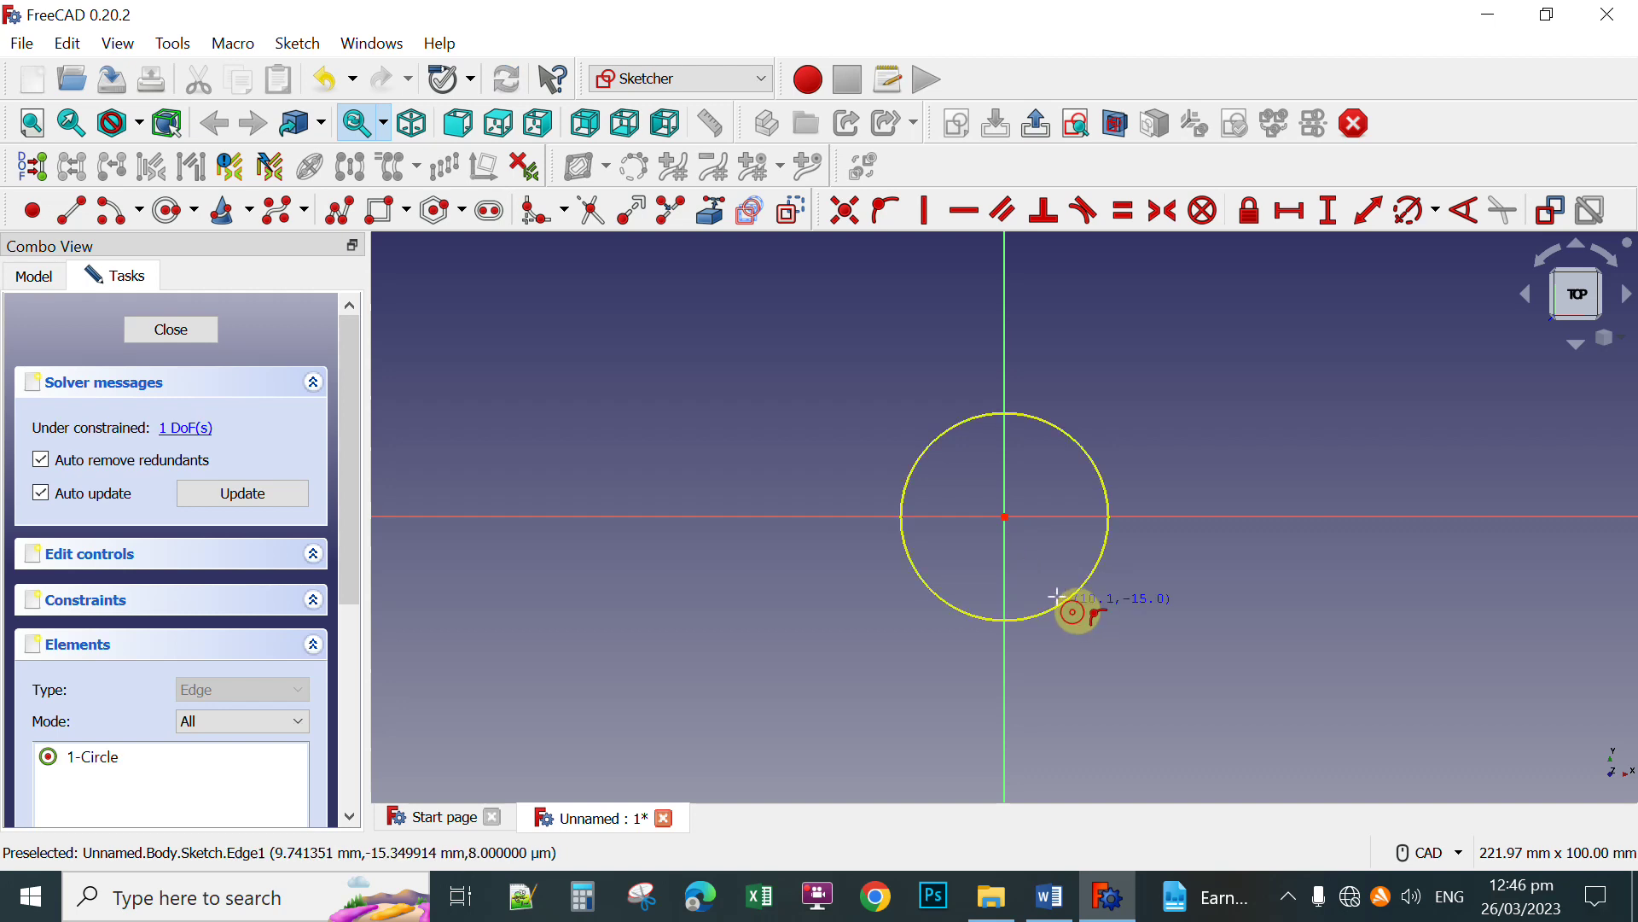
pyautogui.click(1004, 516)
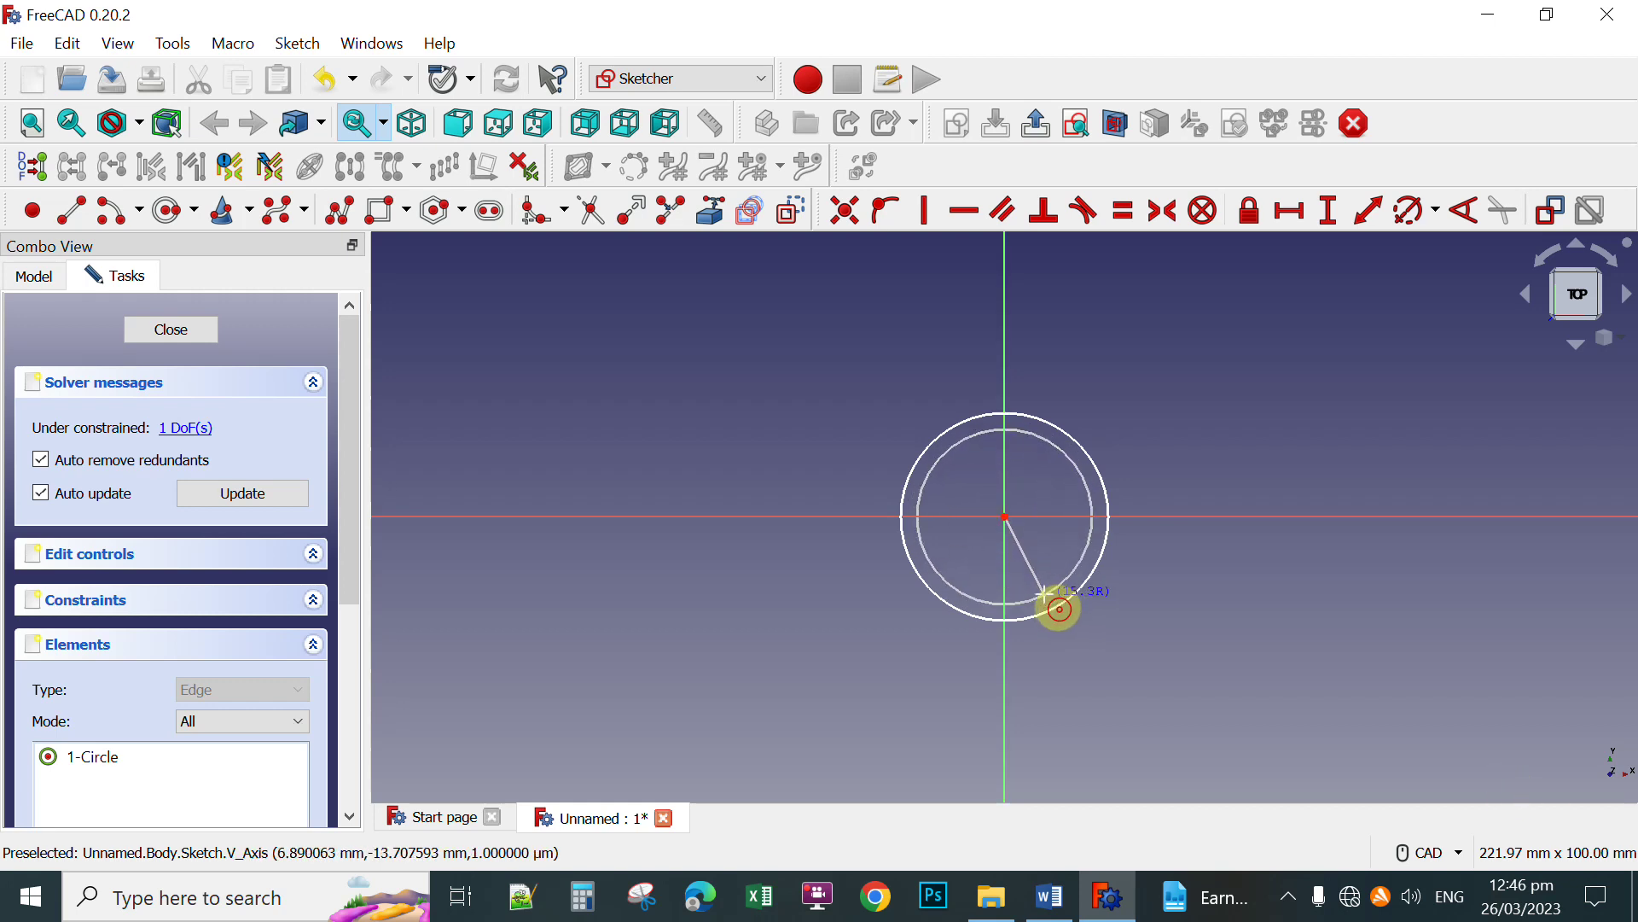
pyautogui.click(1042, 590)
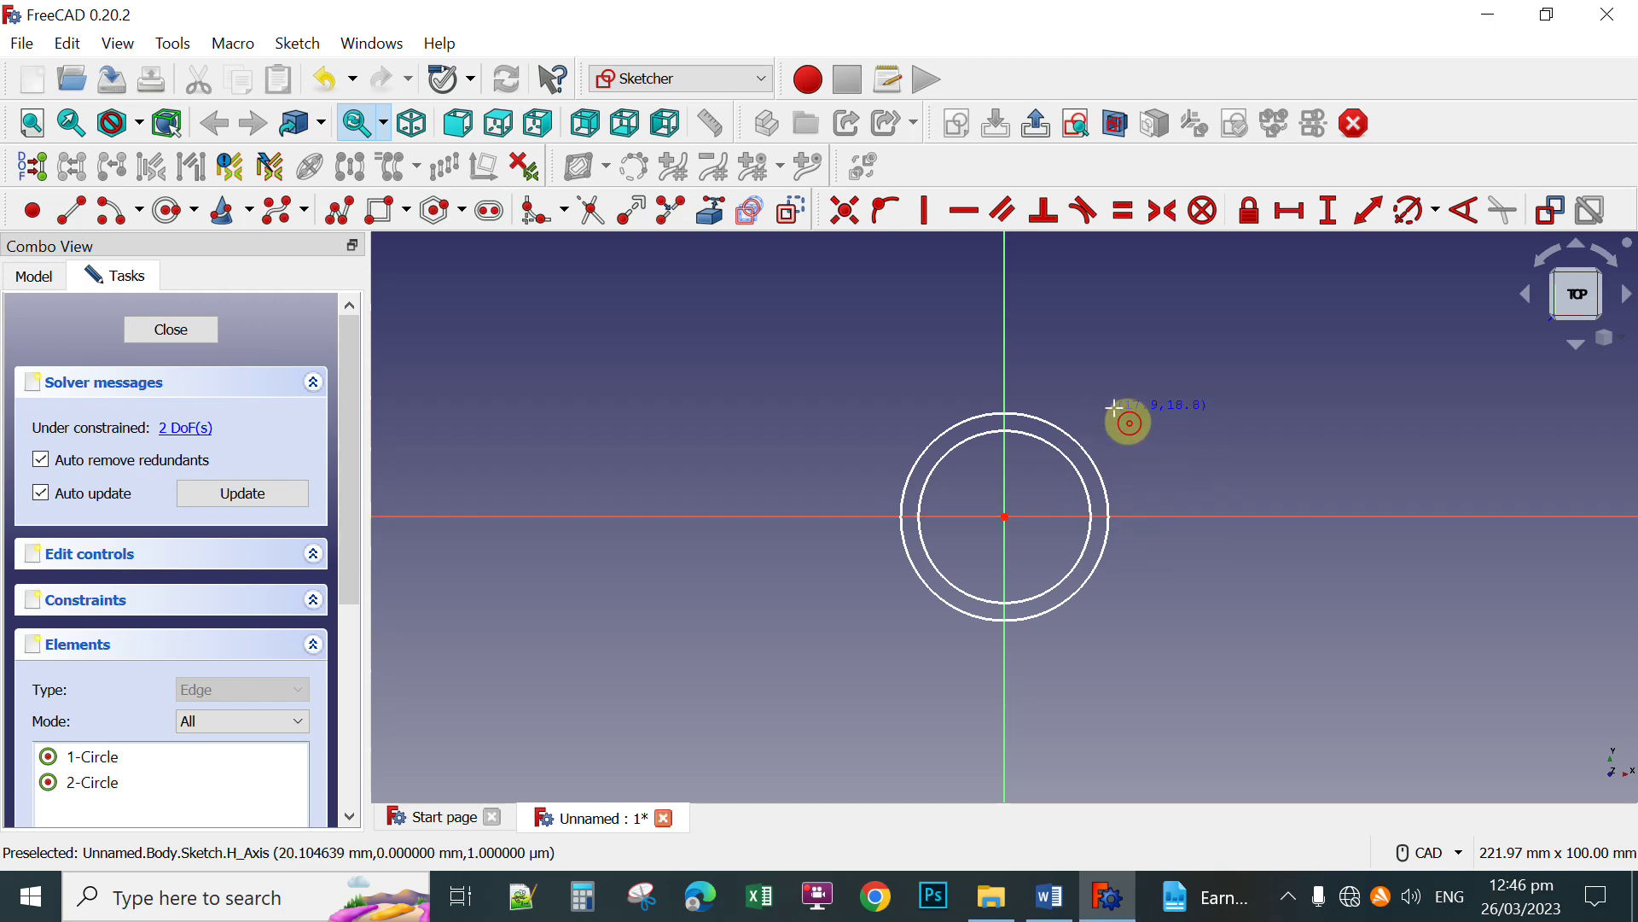
pyautogui.rightClick(1133, 487)
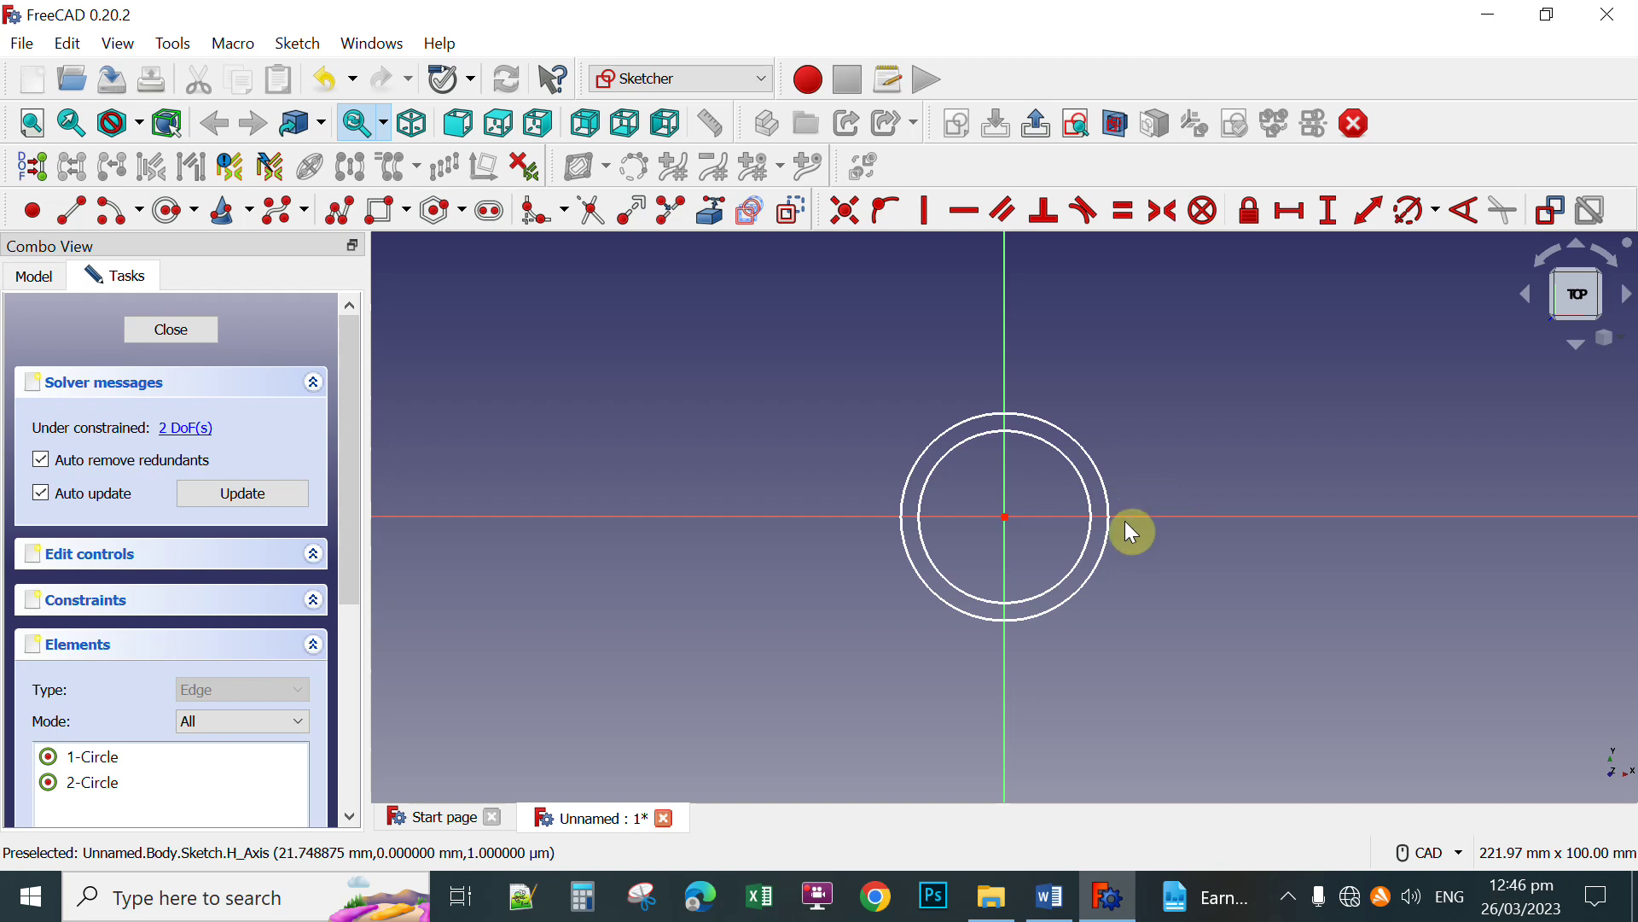
# Constrain the outer circle's diameter to 55 mm
pyautogui.click(1075, 448)
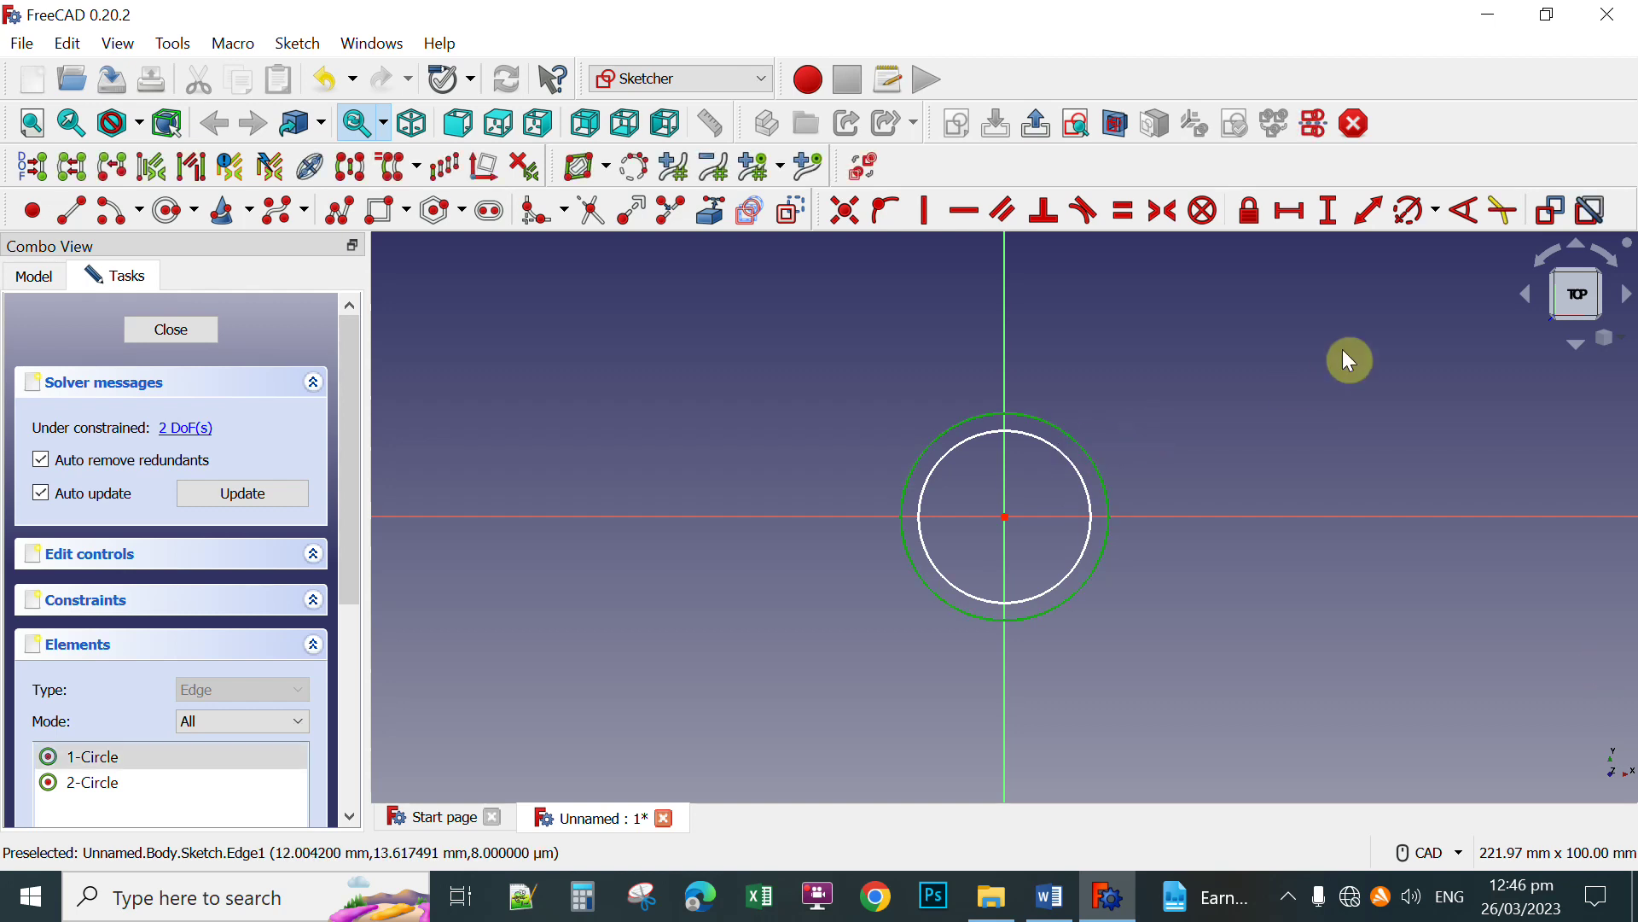
pyautogui.click(1436, 210)
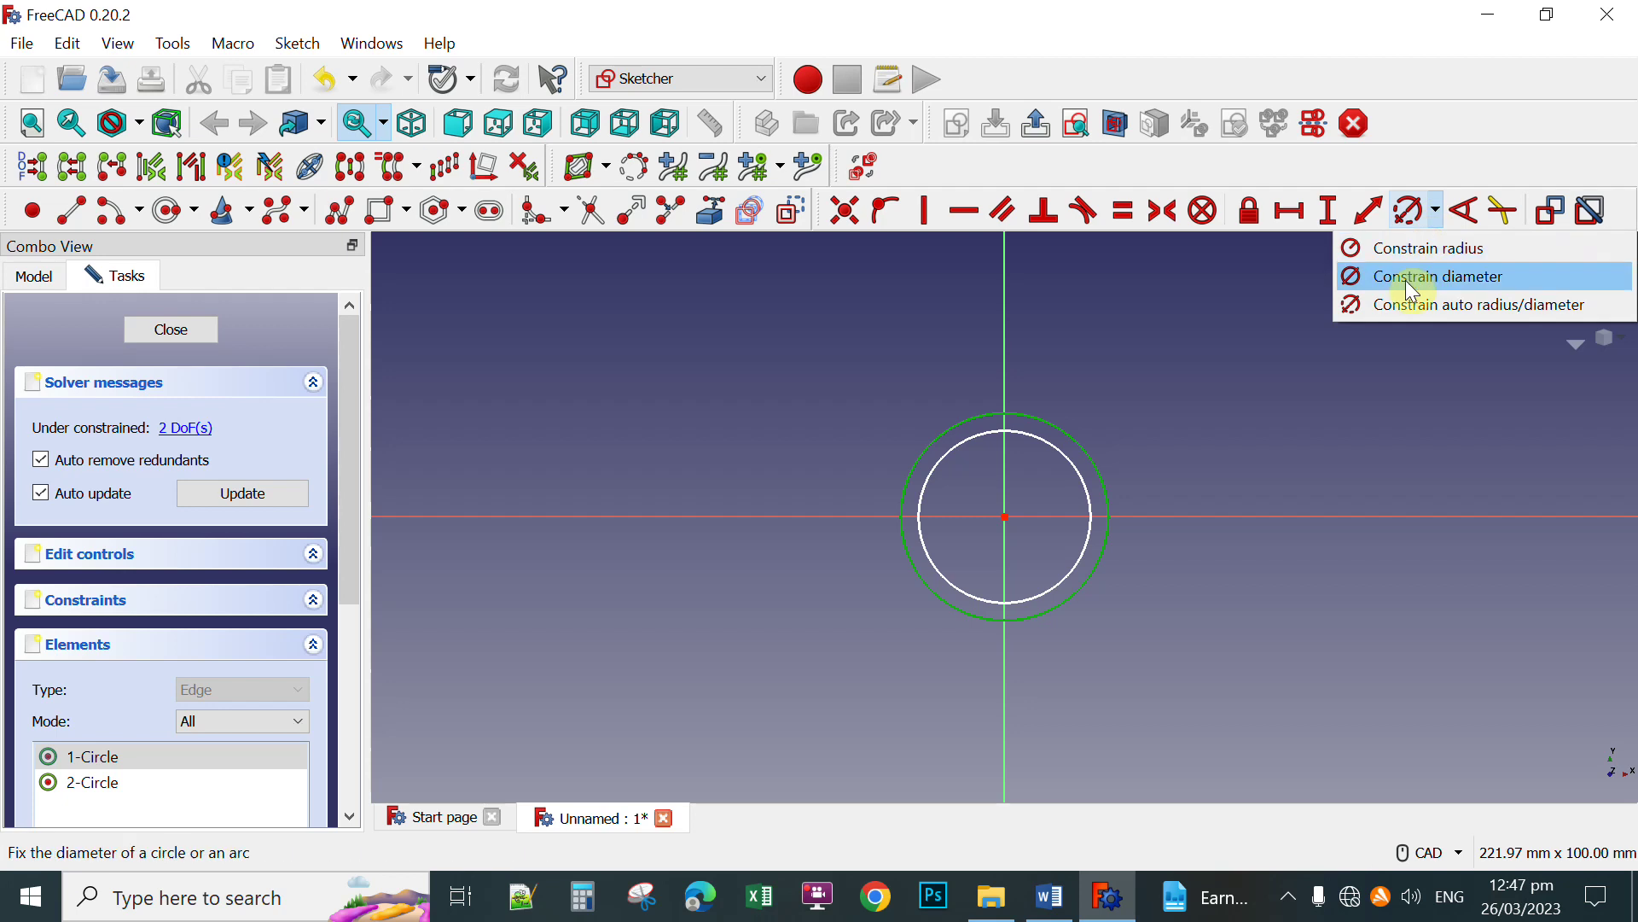
pyautogui.click(1397, 309)
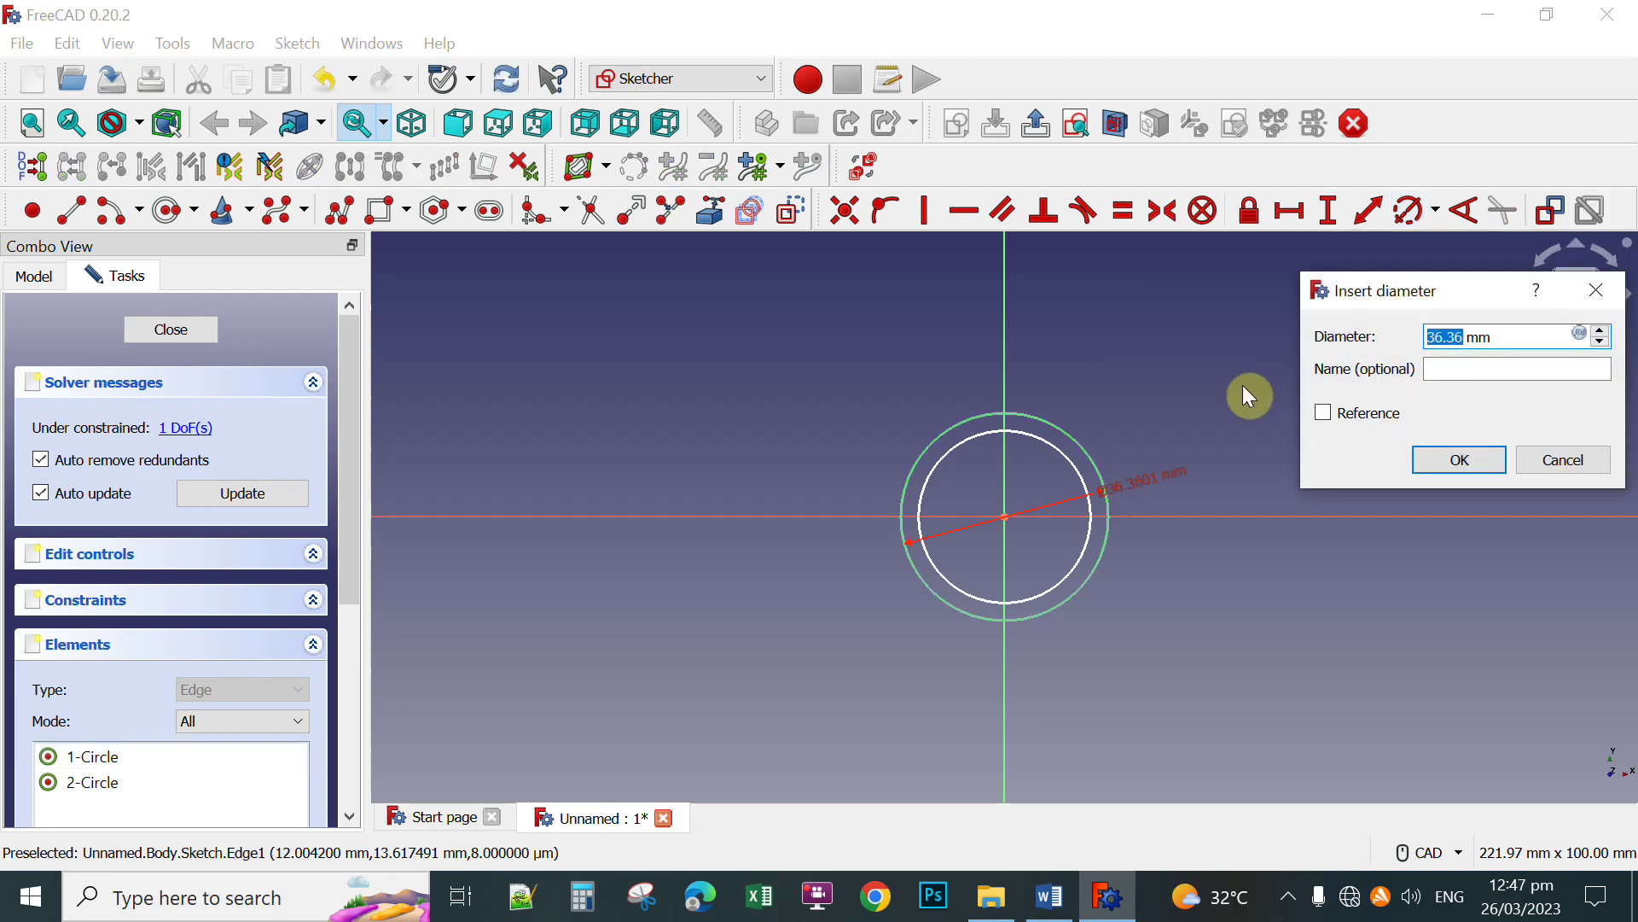
pyautogui.write('55')
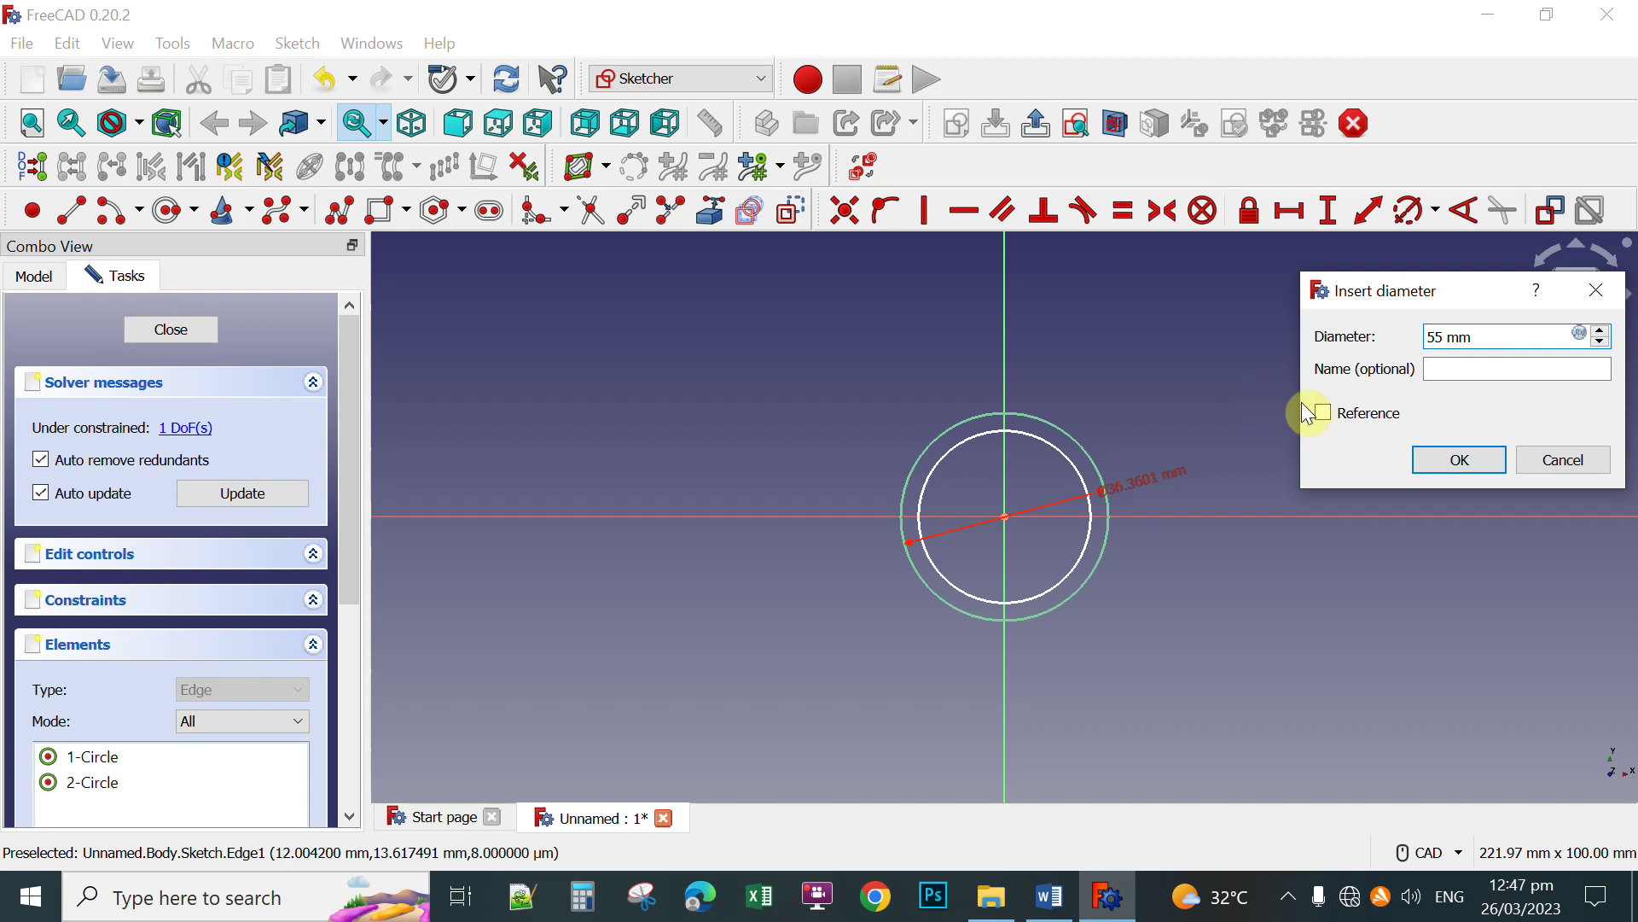
pyautogui.click(1442, 461)
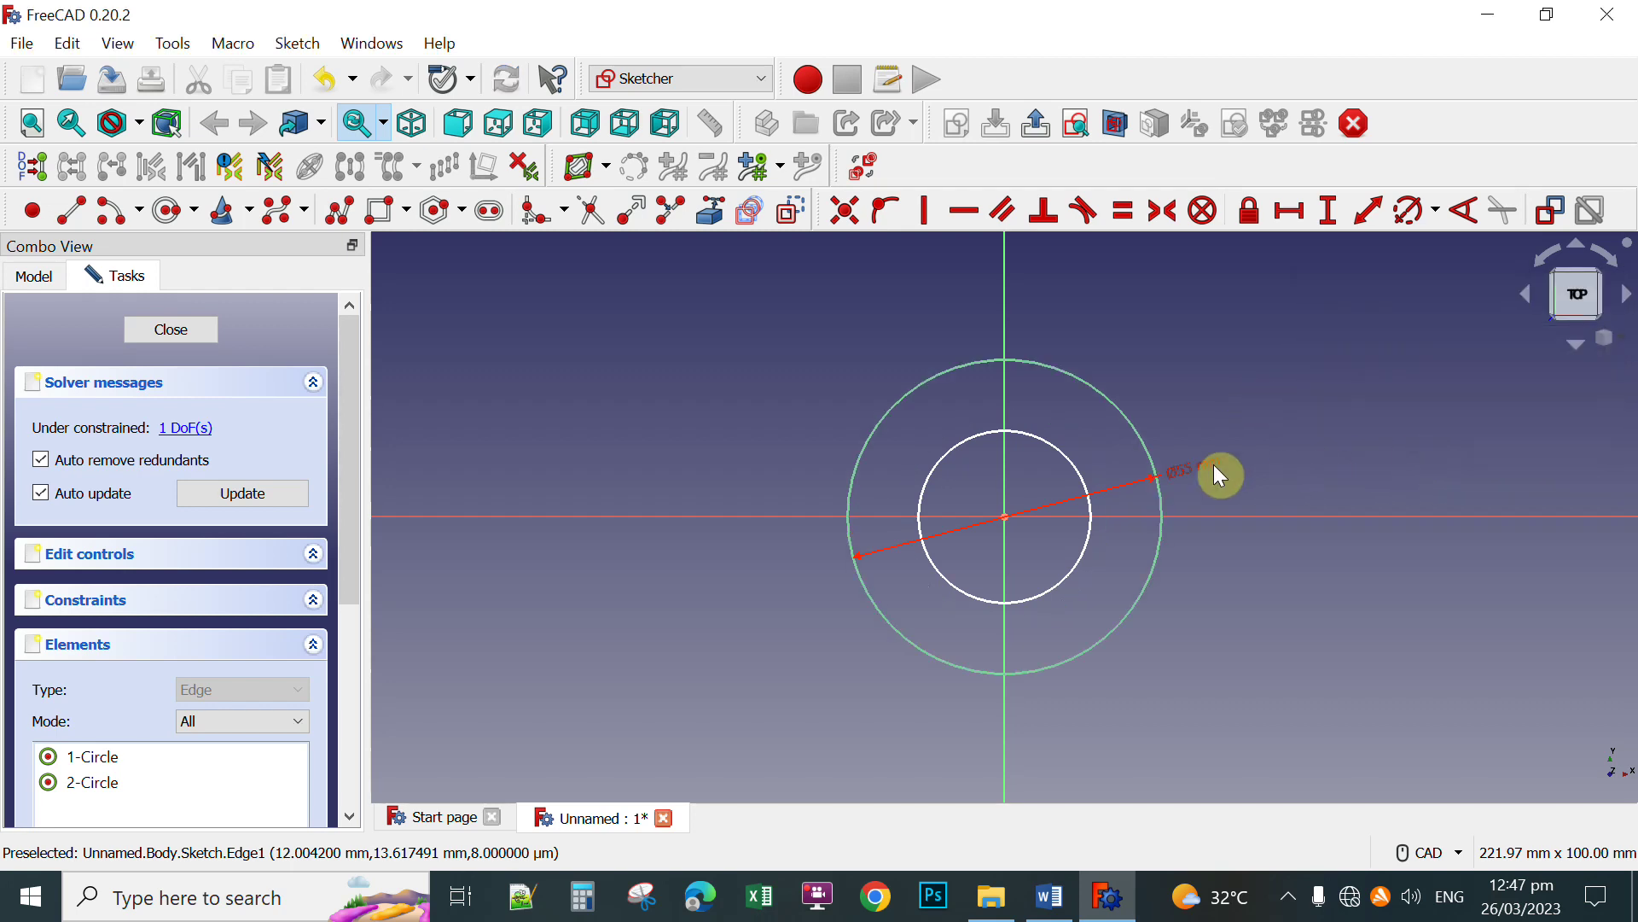
# Constrain the inner circle's diameter to 50 mm and move the overlapping 55 mm dimension label clear of it
pyautogui.click(1069, 461)
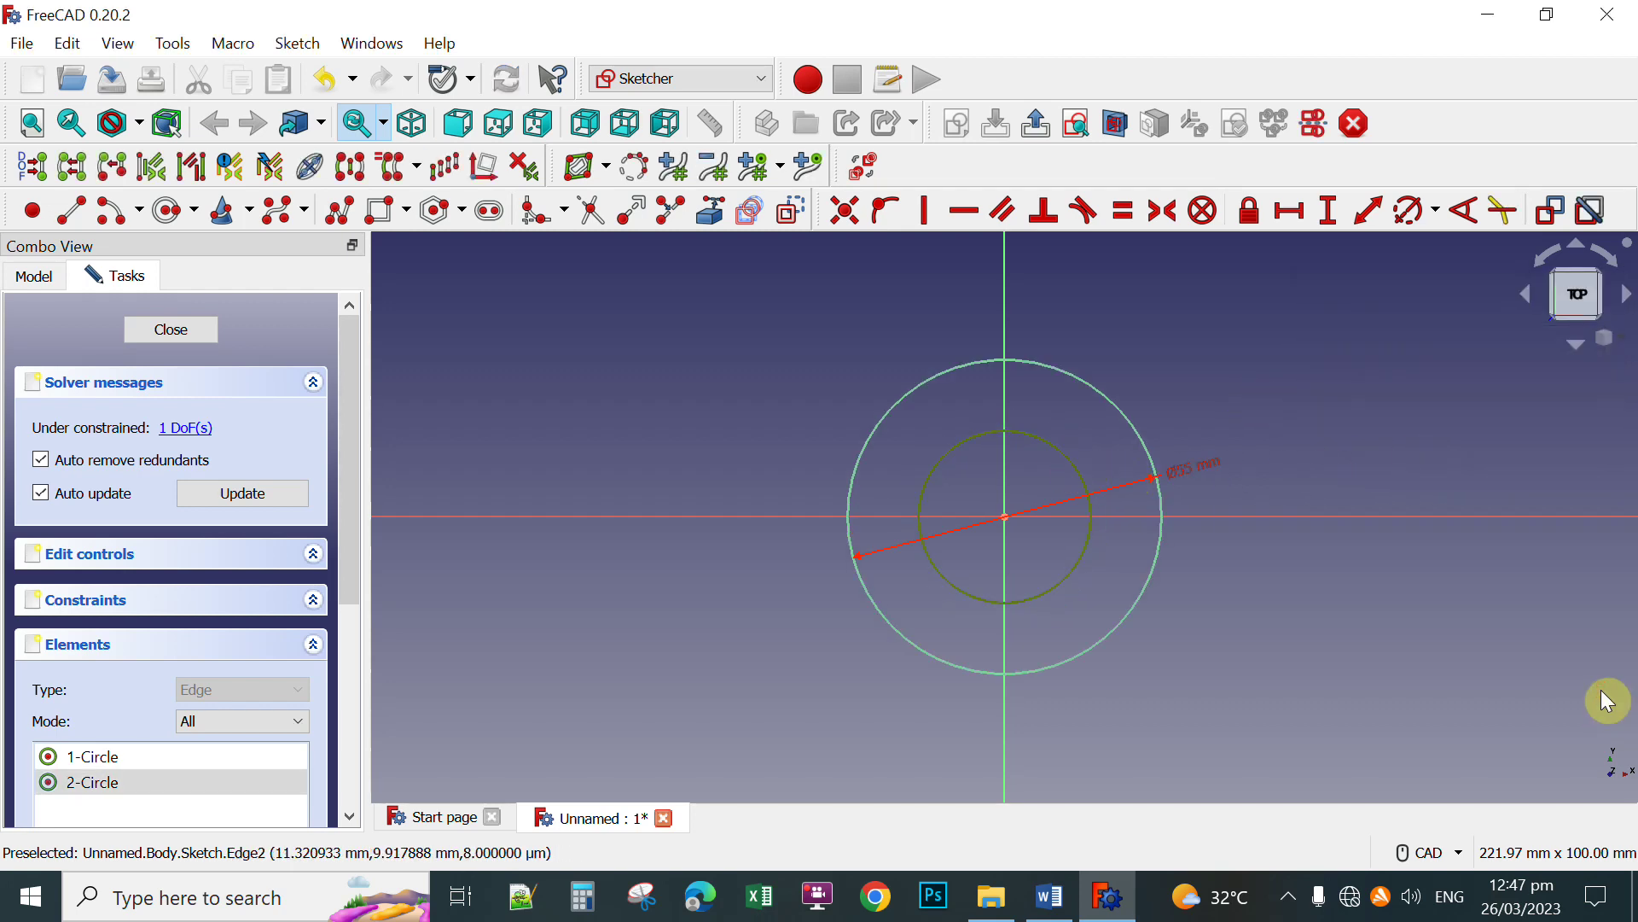
pyautogui.click(1437, 210)
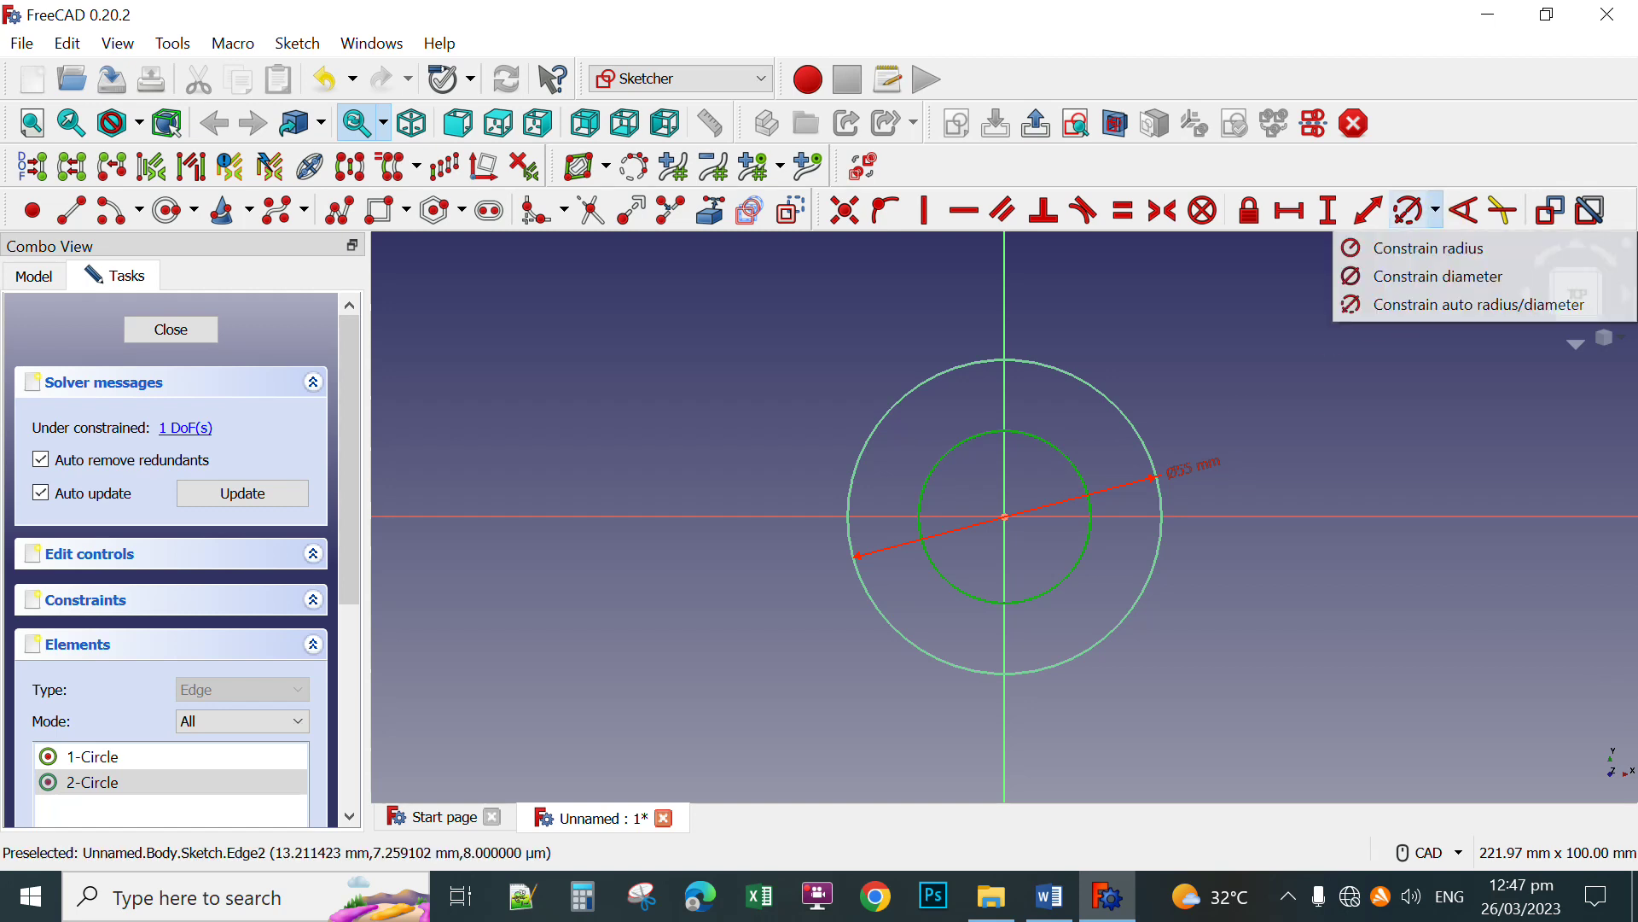
pyautogui.click(1418, 302)
pyautogui.write('50')
pyautogui.click(1459, 451)
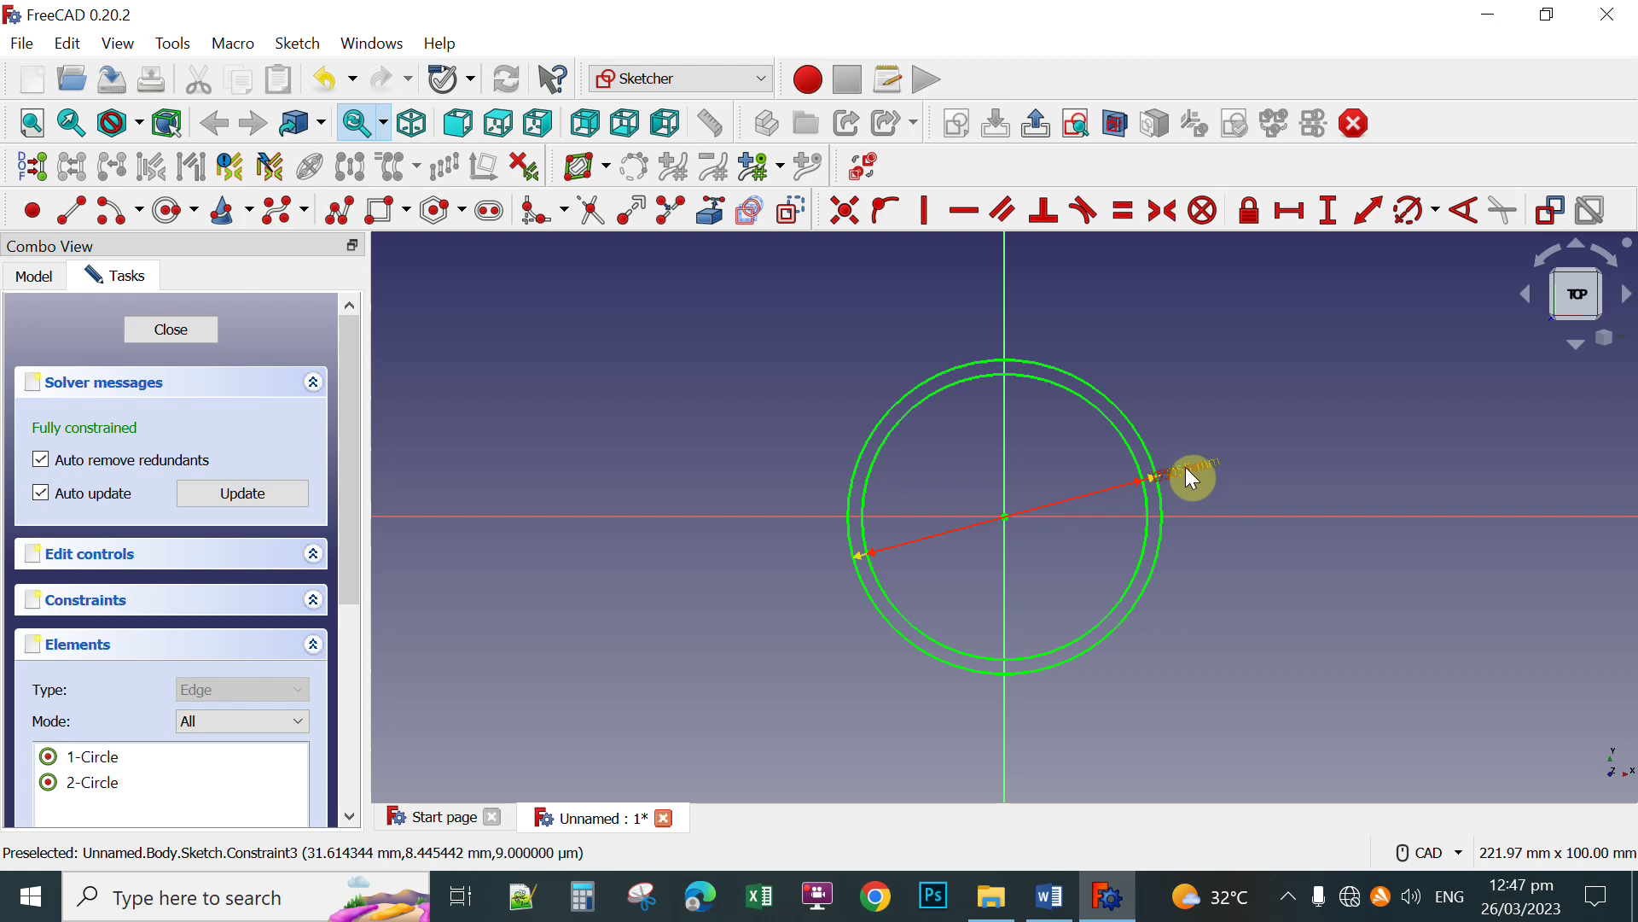
pyautogui.moveTo(1193, 479); pyautogui.dragTo(1193, 579)
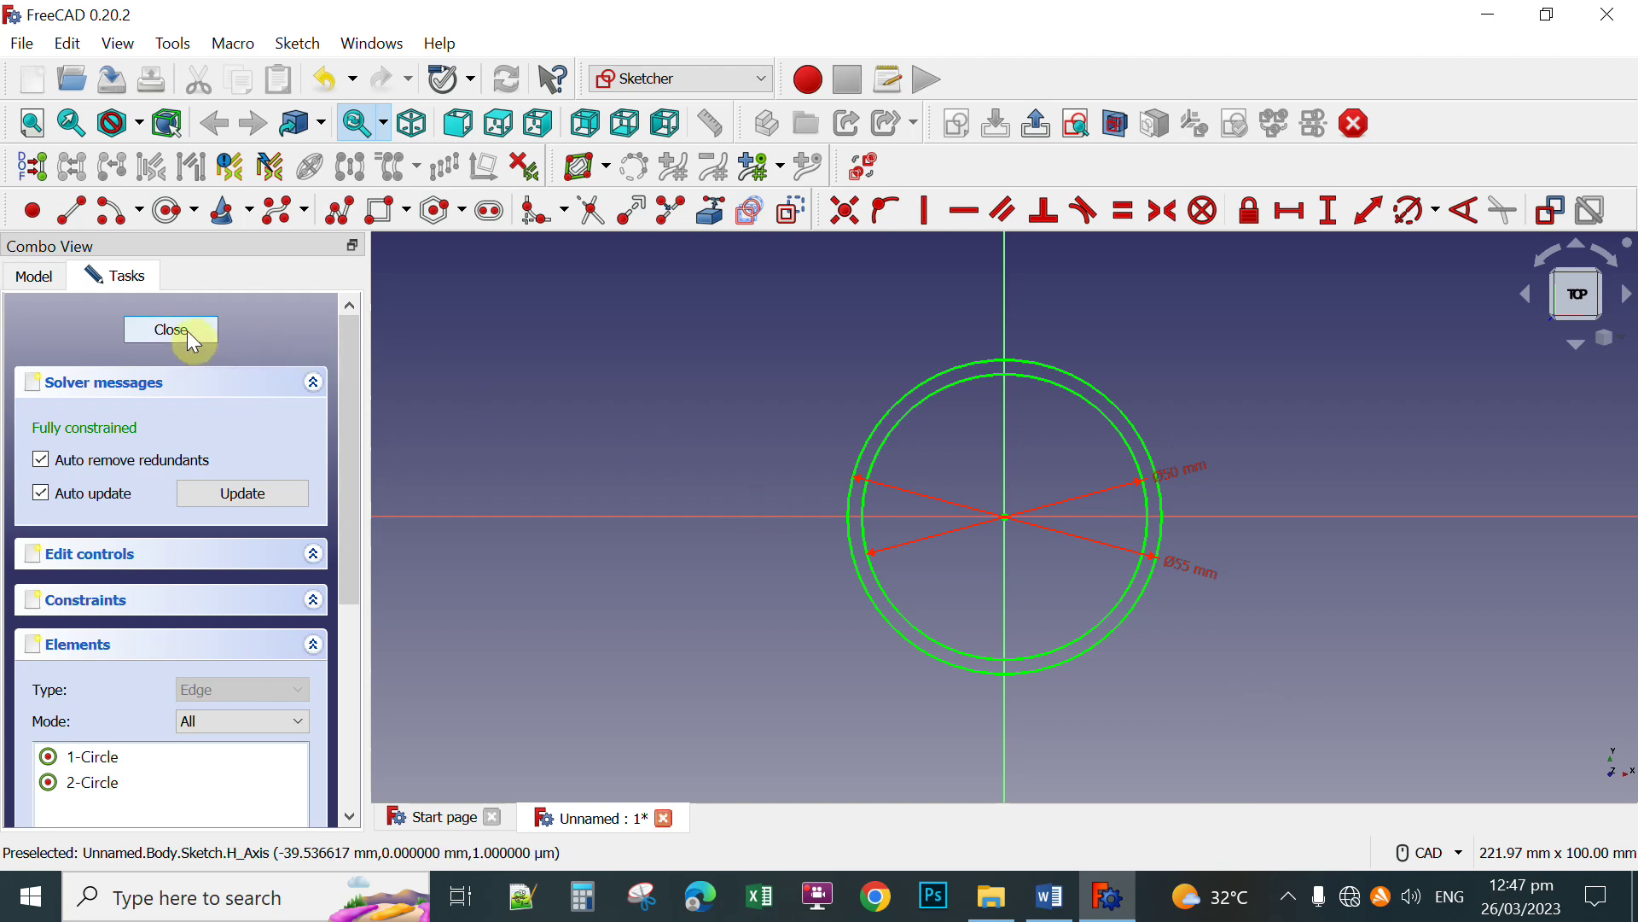
# Close the sketch and pad the ring profile to a length of 20 mm
pyautogui.press('Escape')
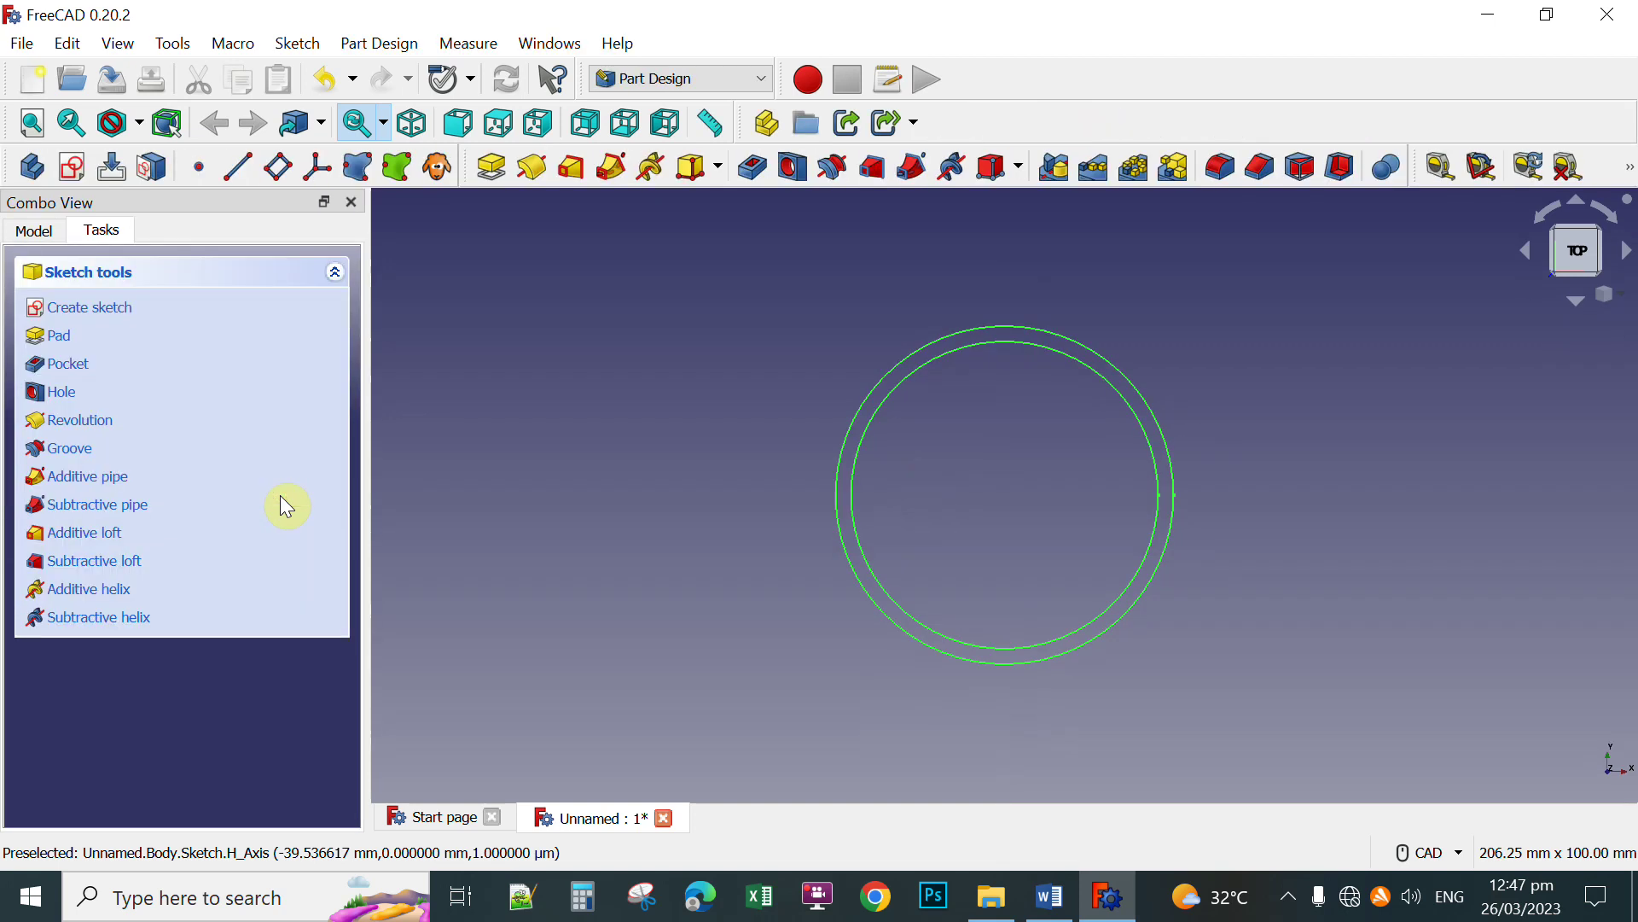
pyautogui.click(491, 171)
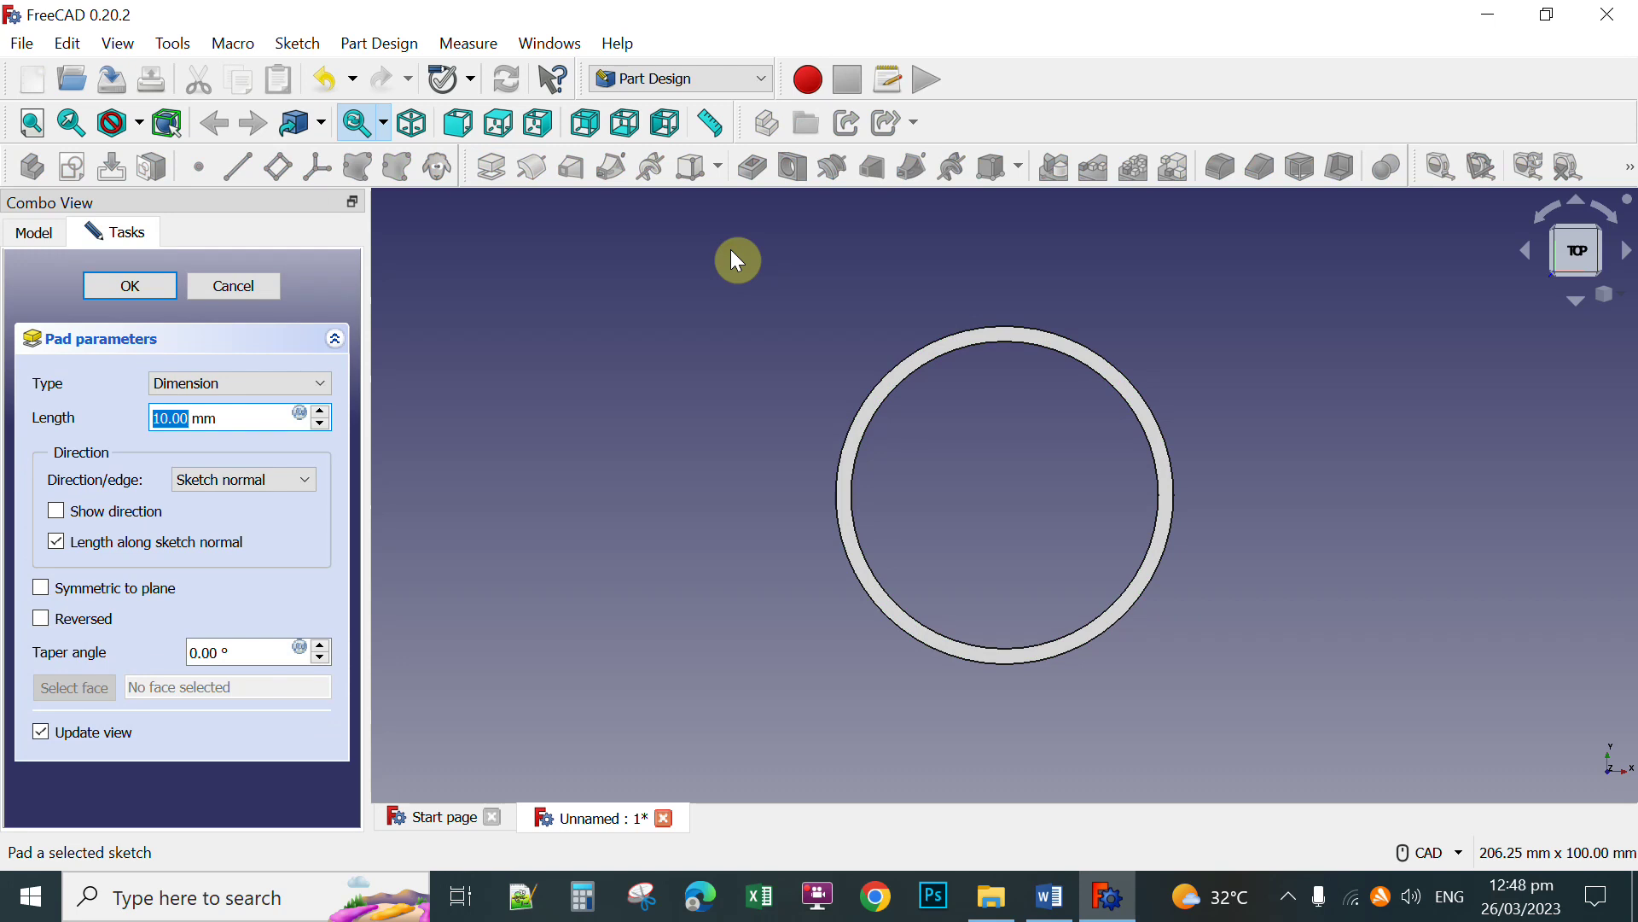
pyautogui.write('20')
pyautogui.click(129, 285)
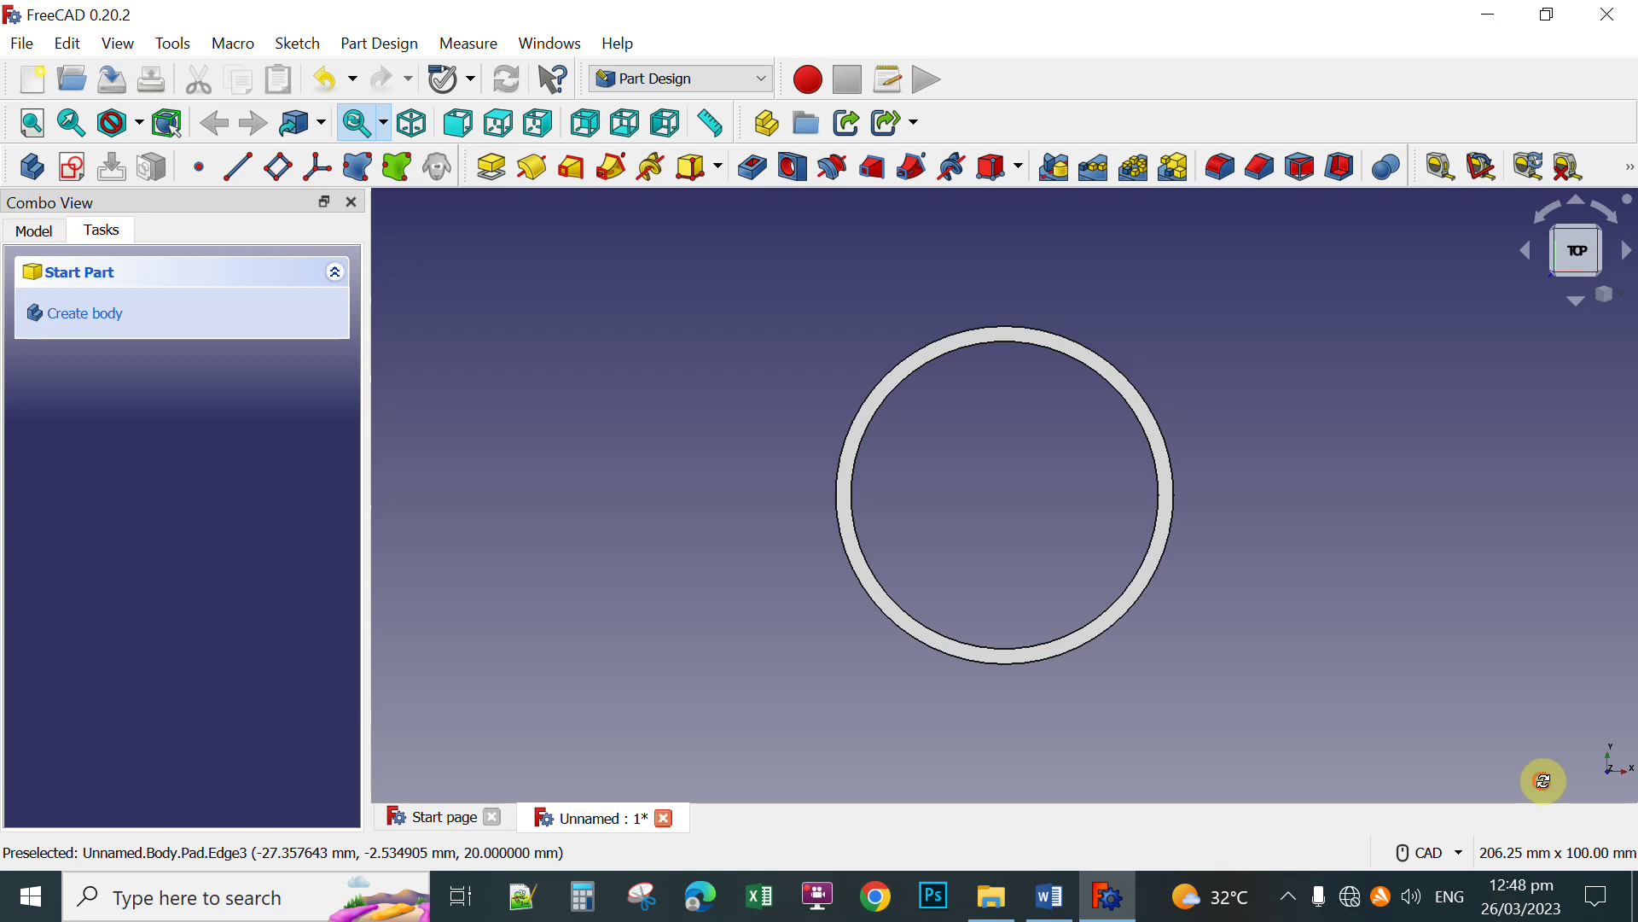
pyautogui.moveTo(1024, 504); pyautogui.dragTo(1015, 448, button='middle')
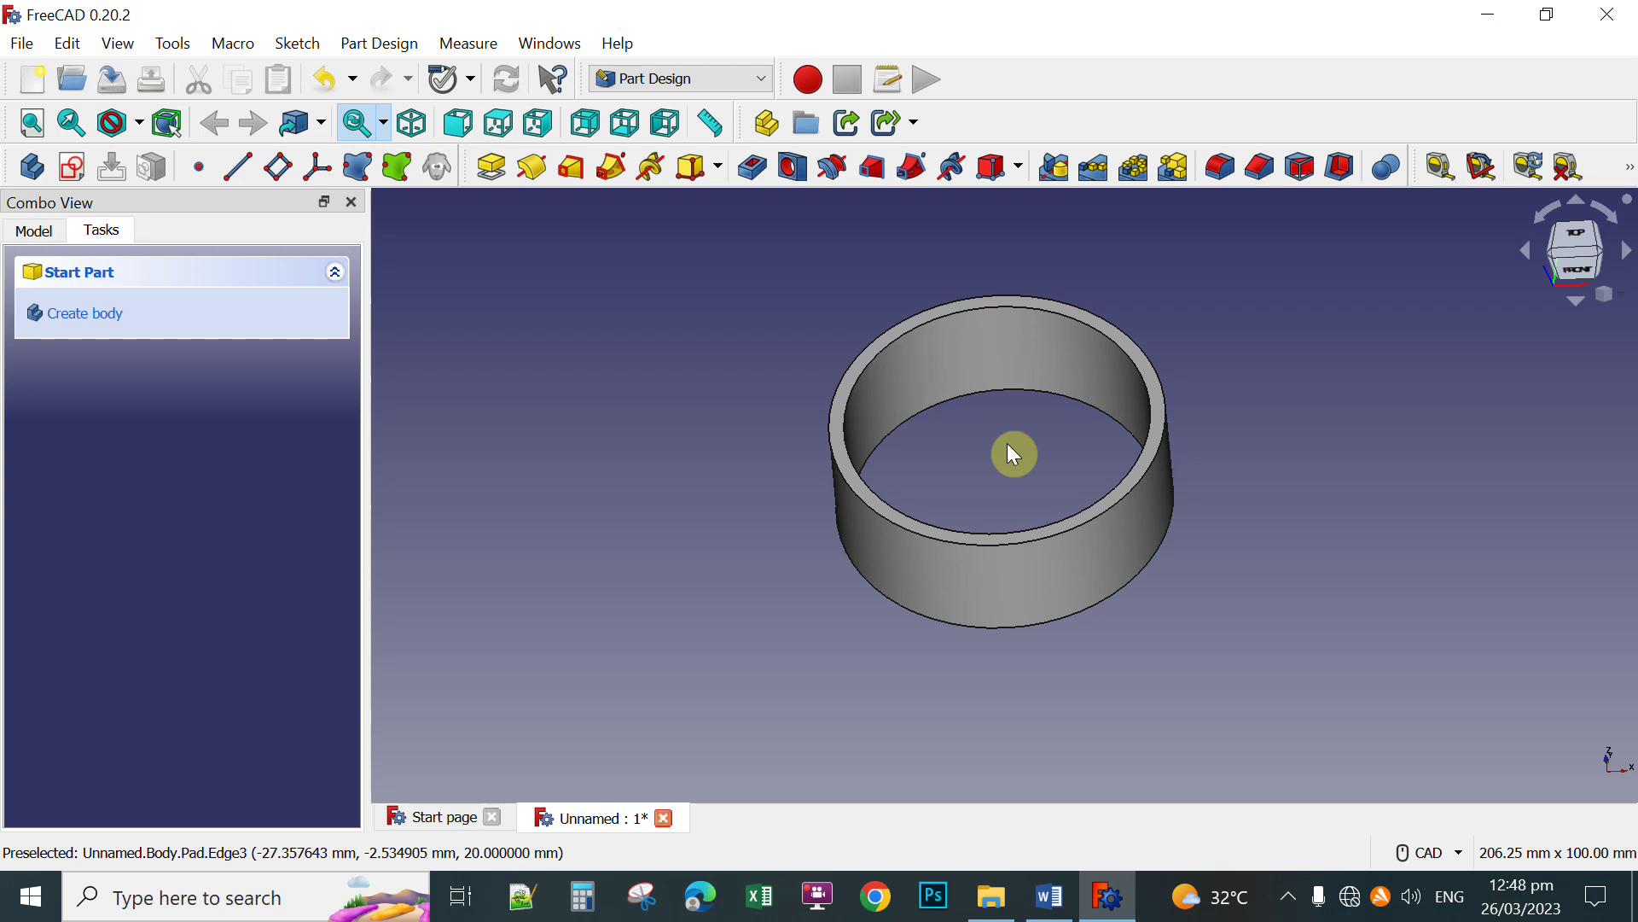
# Switch to the Part workbench and add a cylinder primitive at the origin inside the ring
pyautogui.click(680, 78)
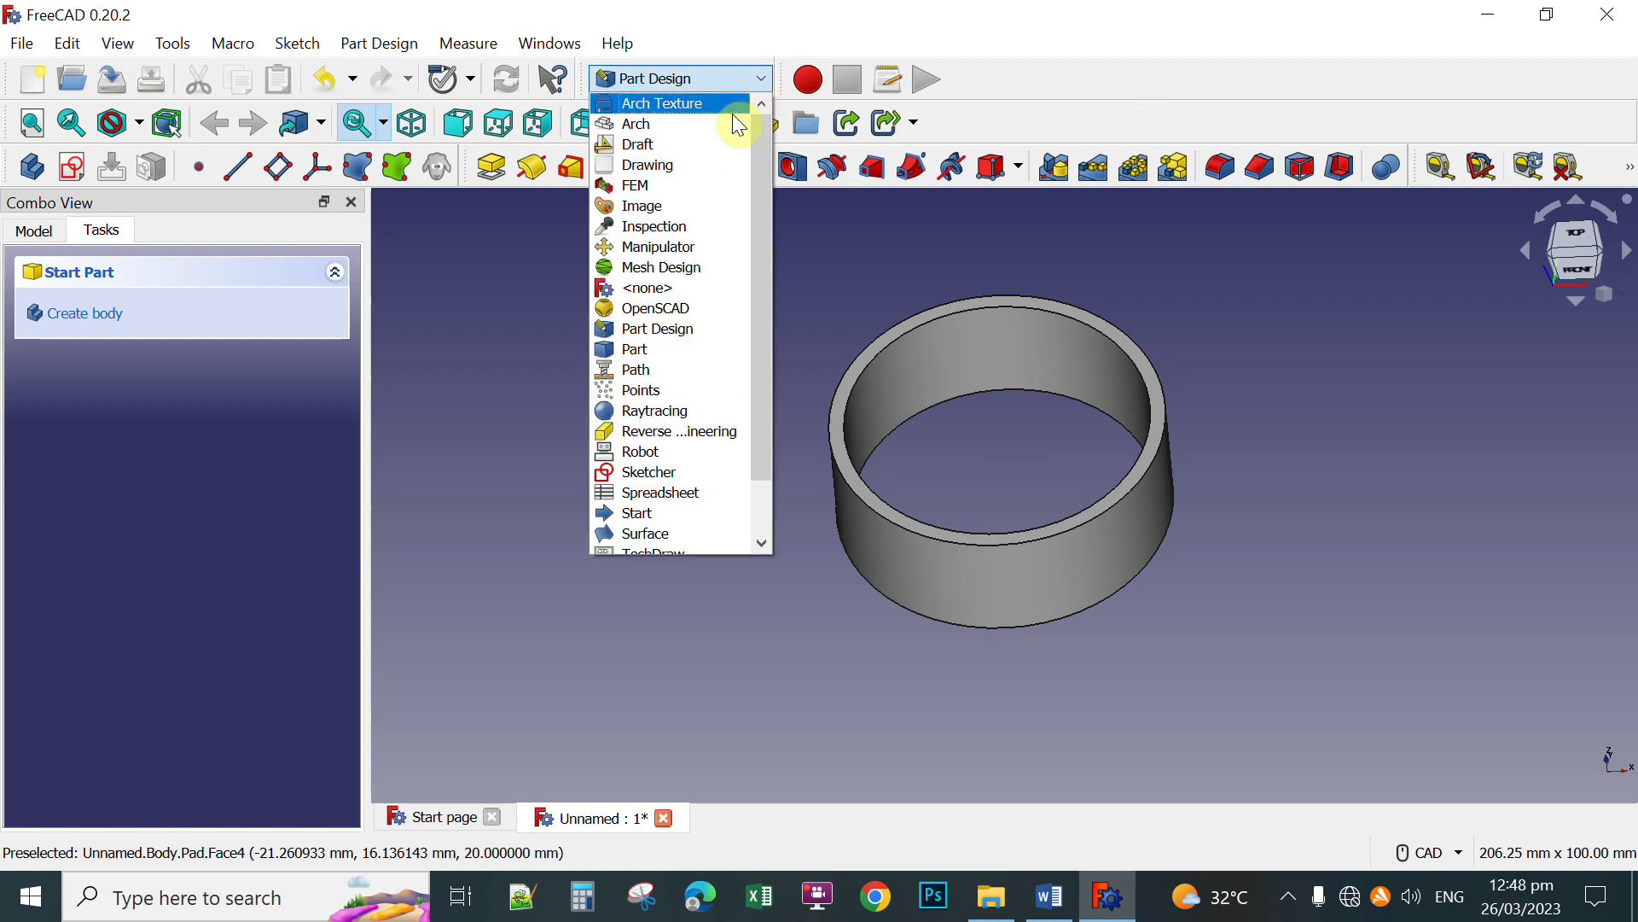
pyautogui.click(642, 351)
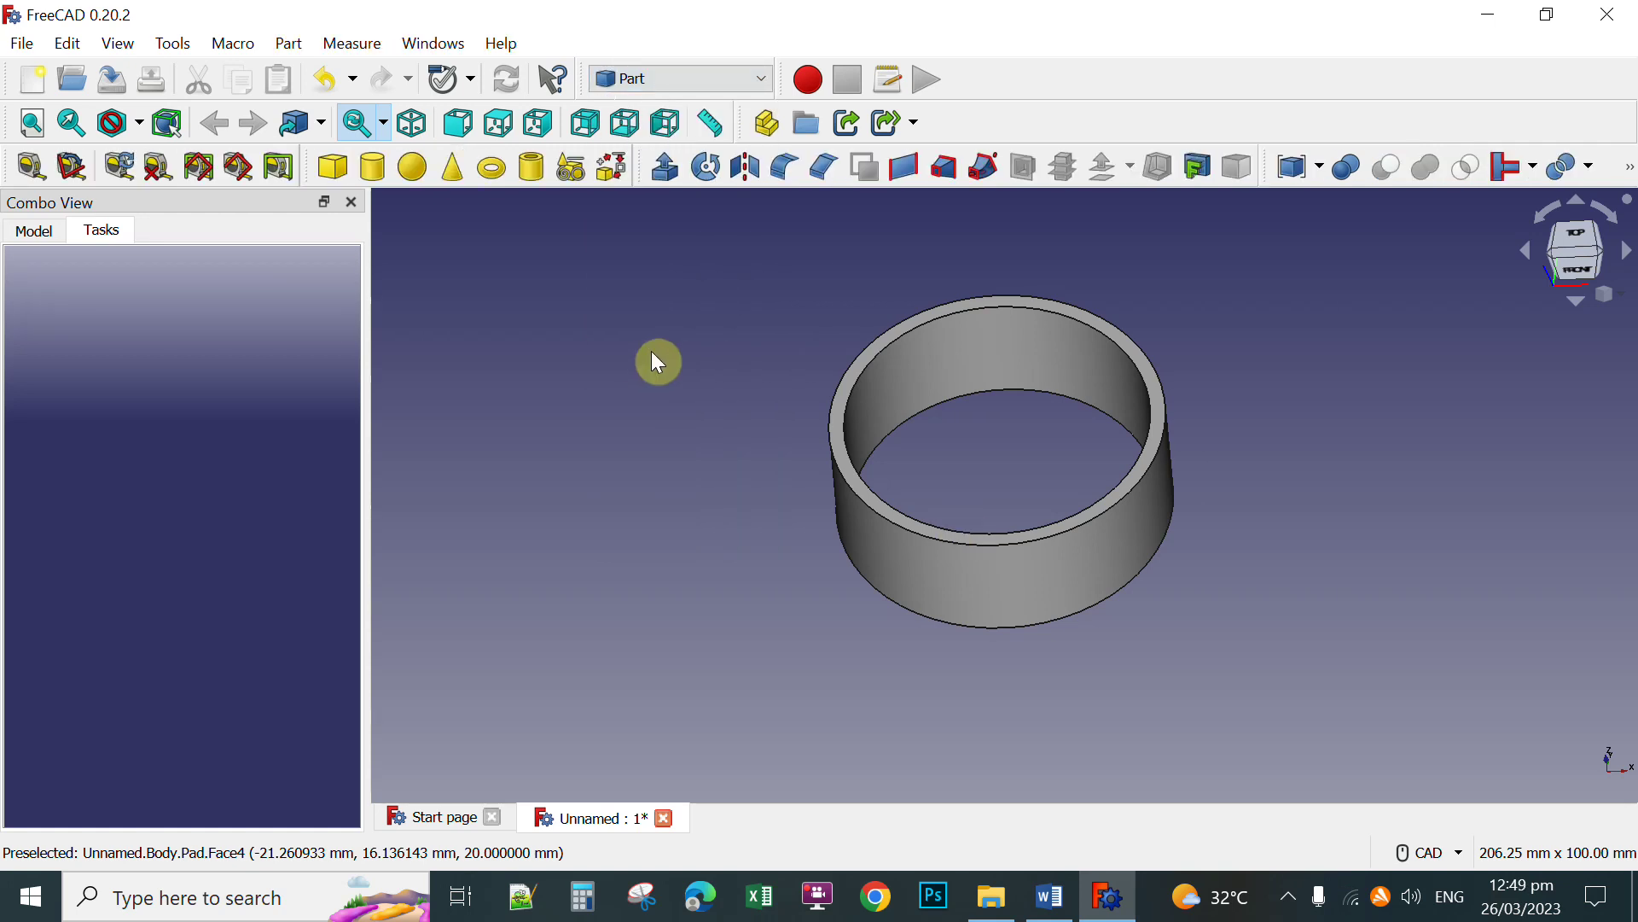
pyautogui.click(374, 170)
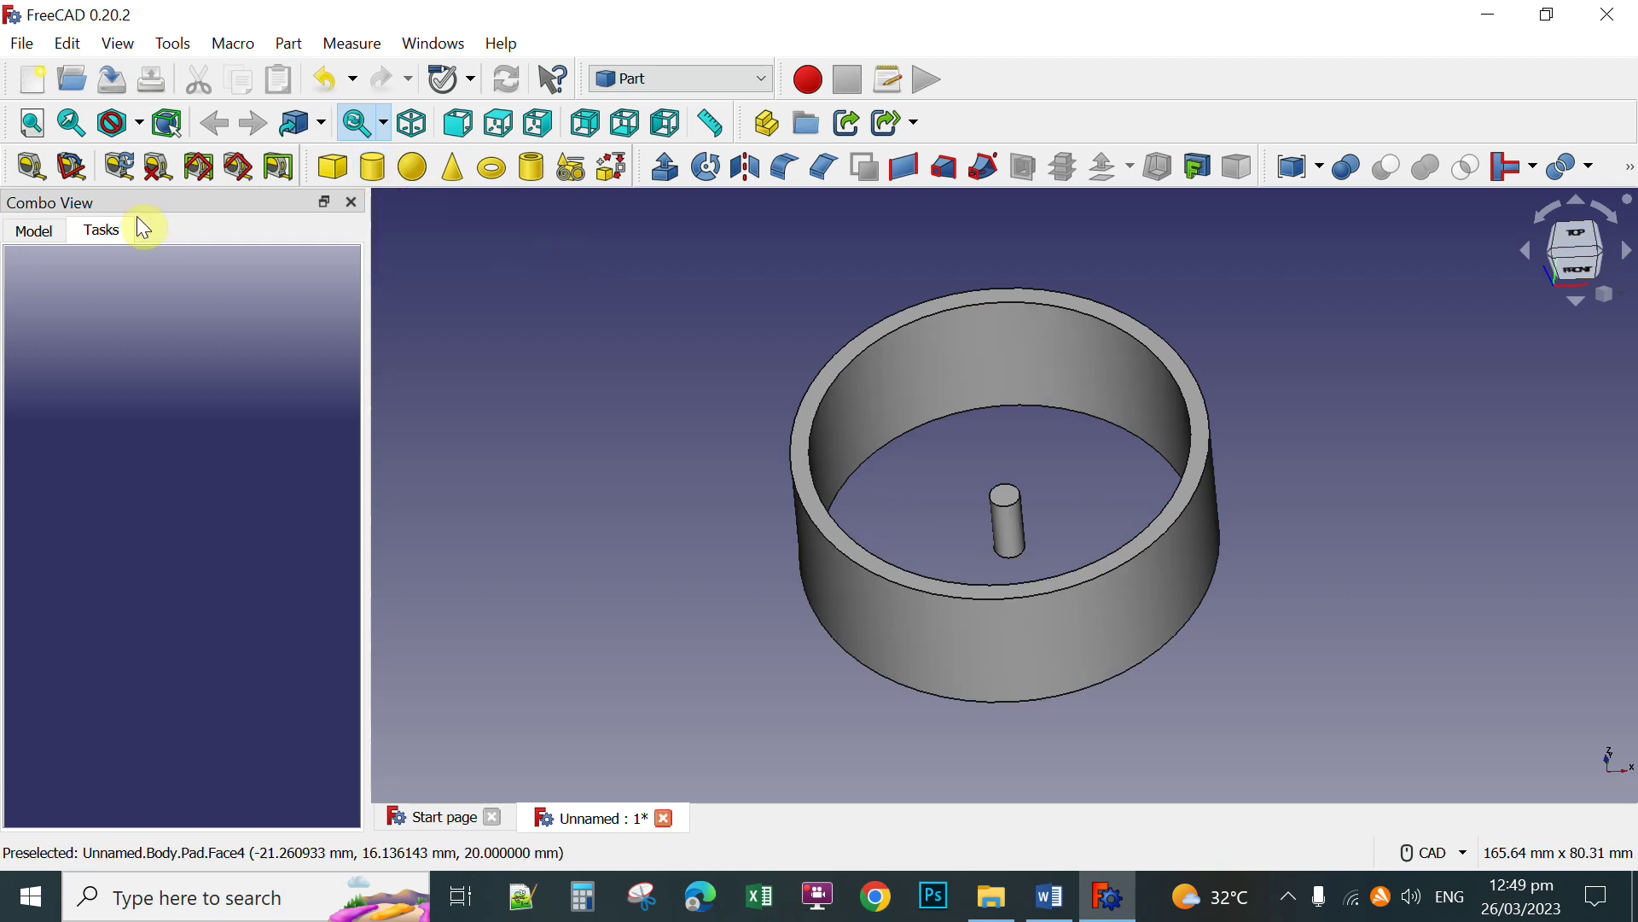
# Set the cylinder's radius to 3 mm and its height to 40 mm
pyautogui.click(31, 232)
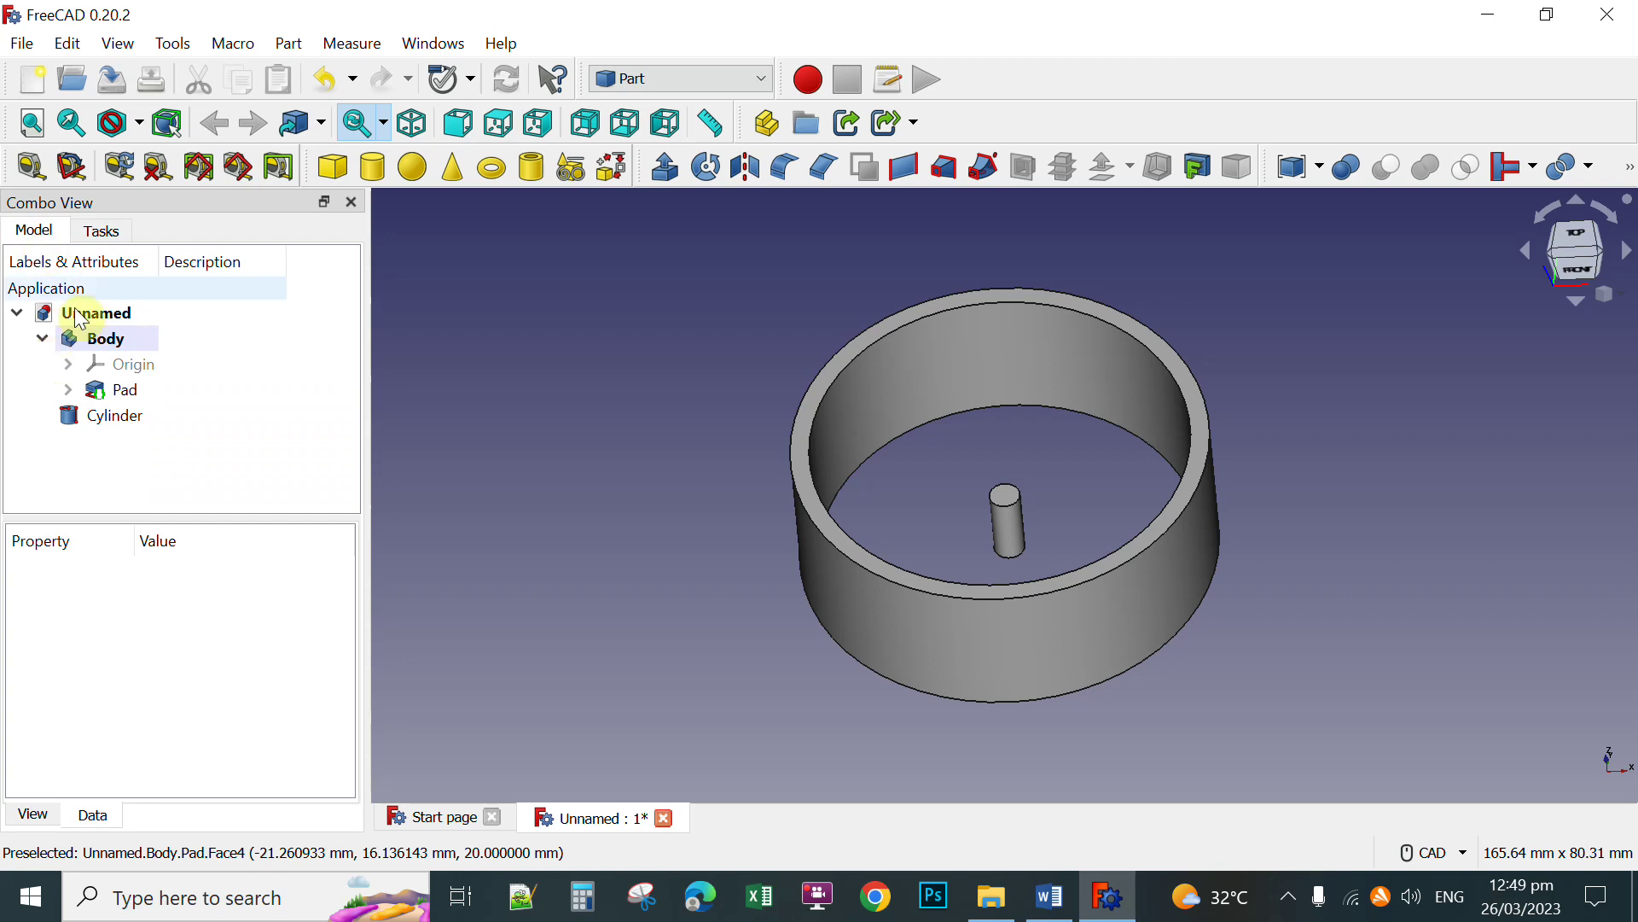
pyautogui.click(125, 425)
pyautogui.doubleClick(126, 426)
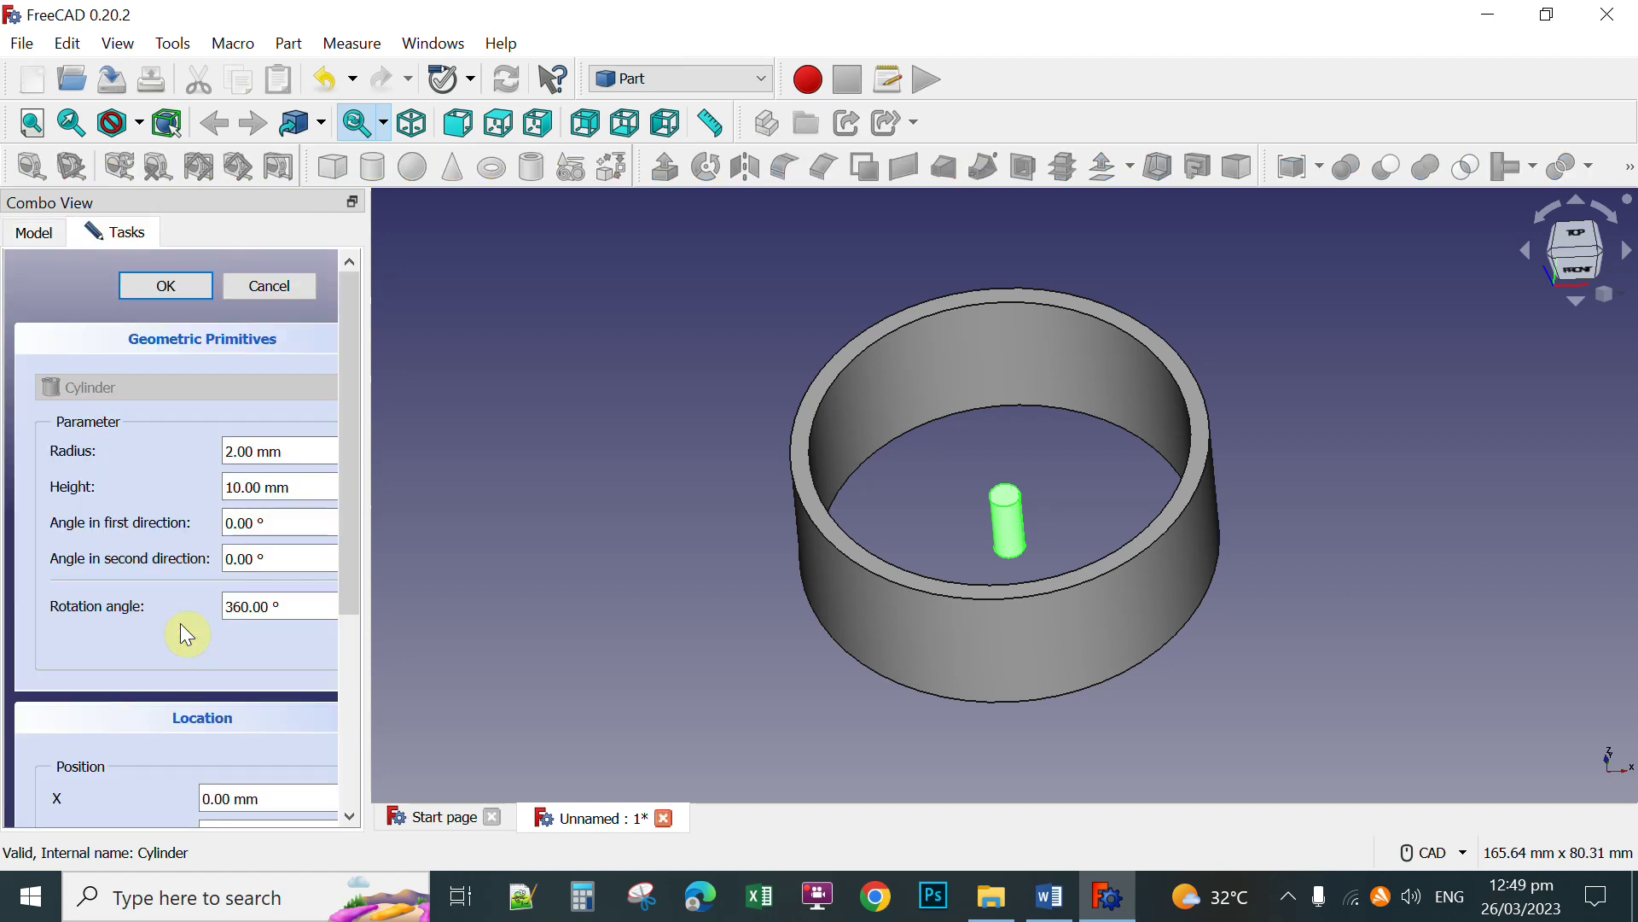
pyautogui.click(227, 450)
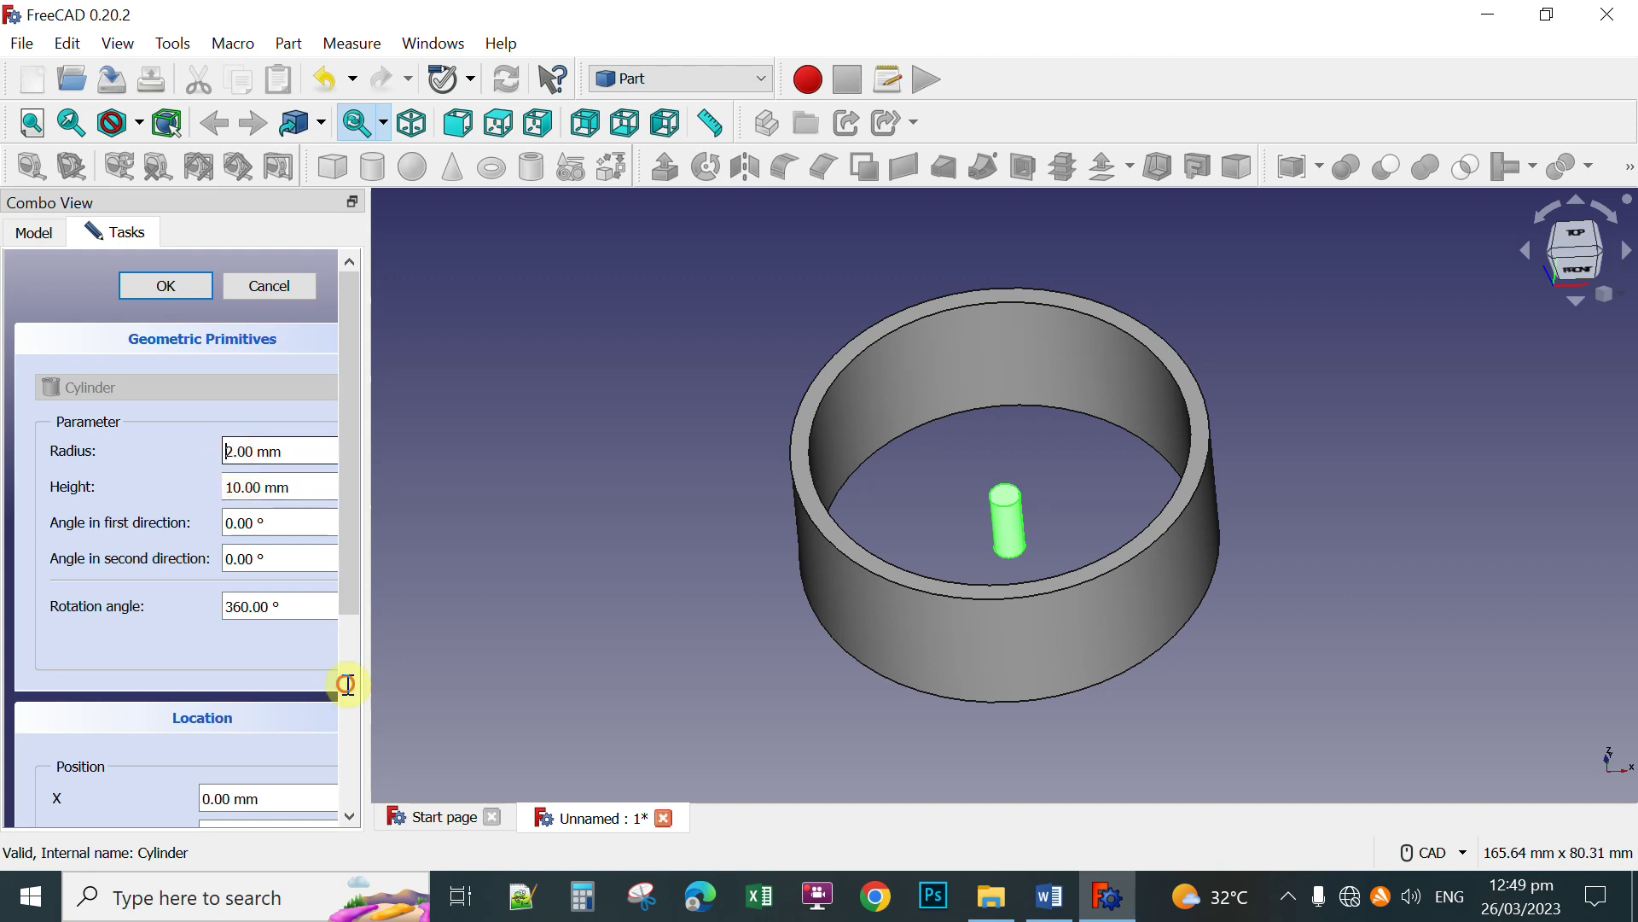
pyautogui.press('Delete')
pyautogui.press('Delete')
pyautogui.write('3')
pyautogui.click(236, 488)
pyautogui.press('BackSpace')
pyautogui.write('4')
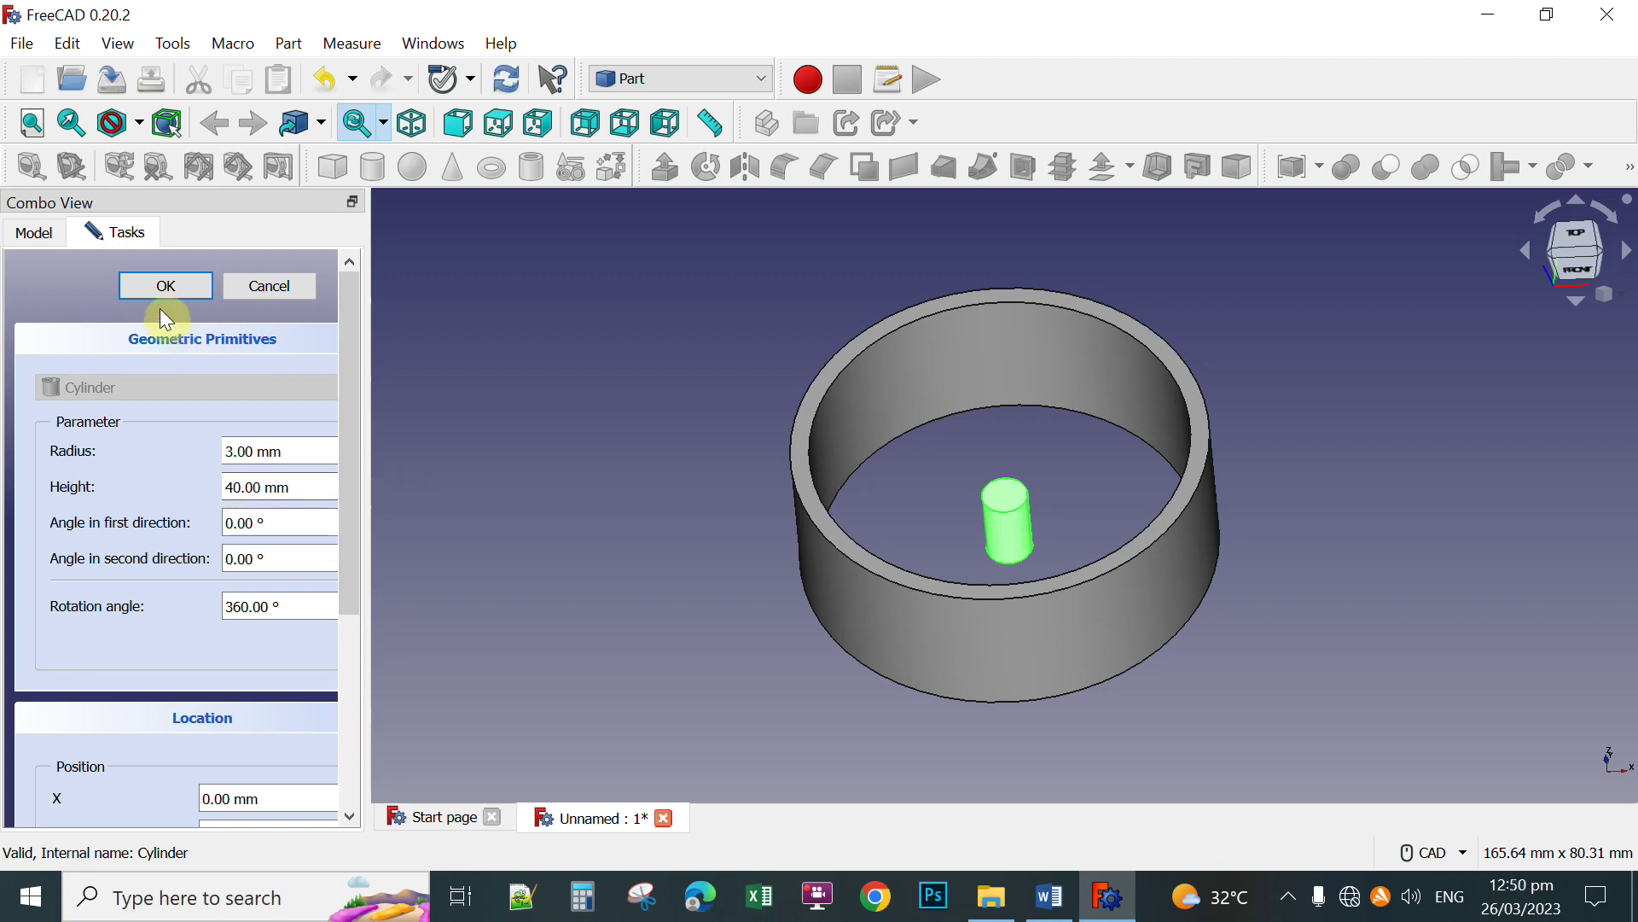
pyautogui.click(154, 296)
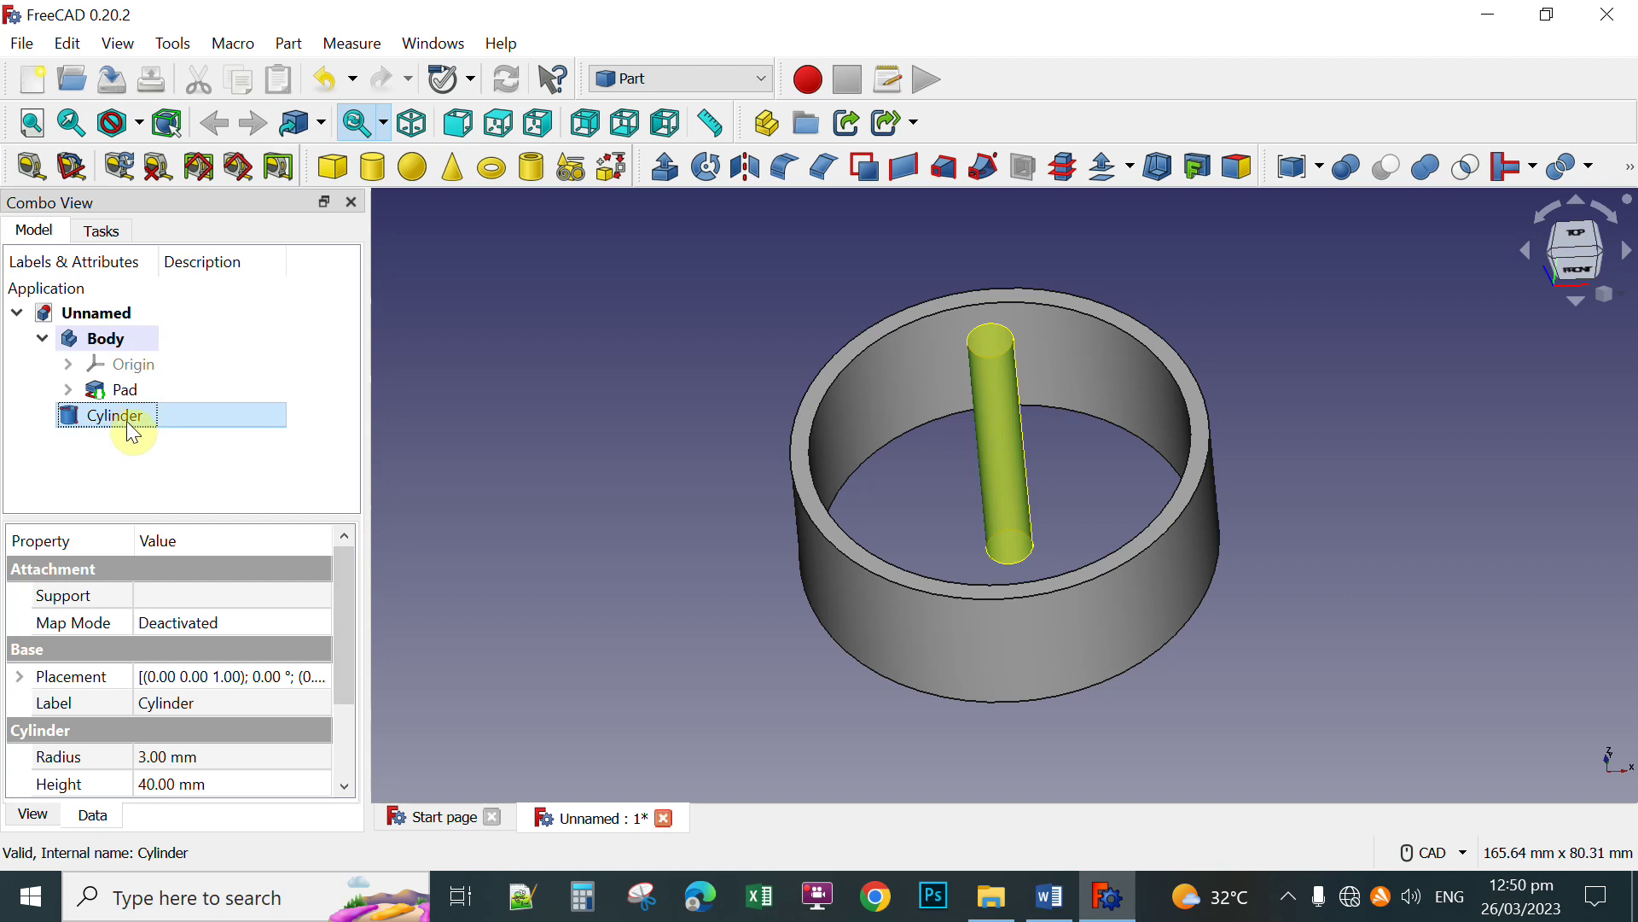
# Rotate the cylinder's placement by 90° with the rotation axis x value set to 20
pyautogui.moveTo(345, 584); pyautogui.dragTo(346, 634)
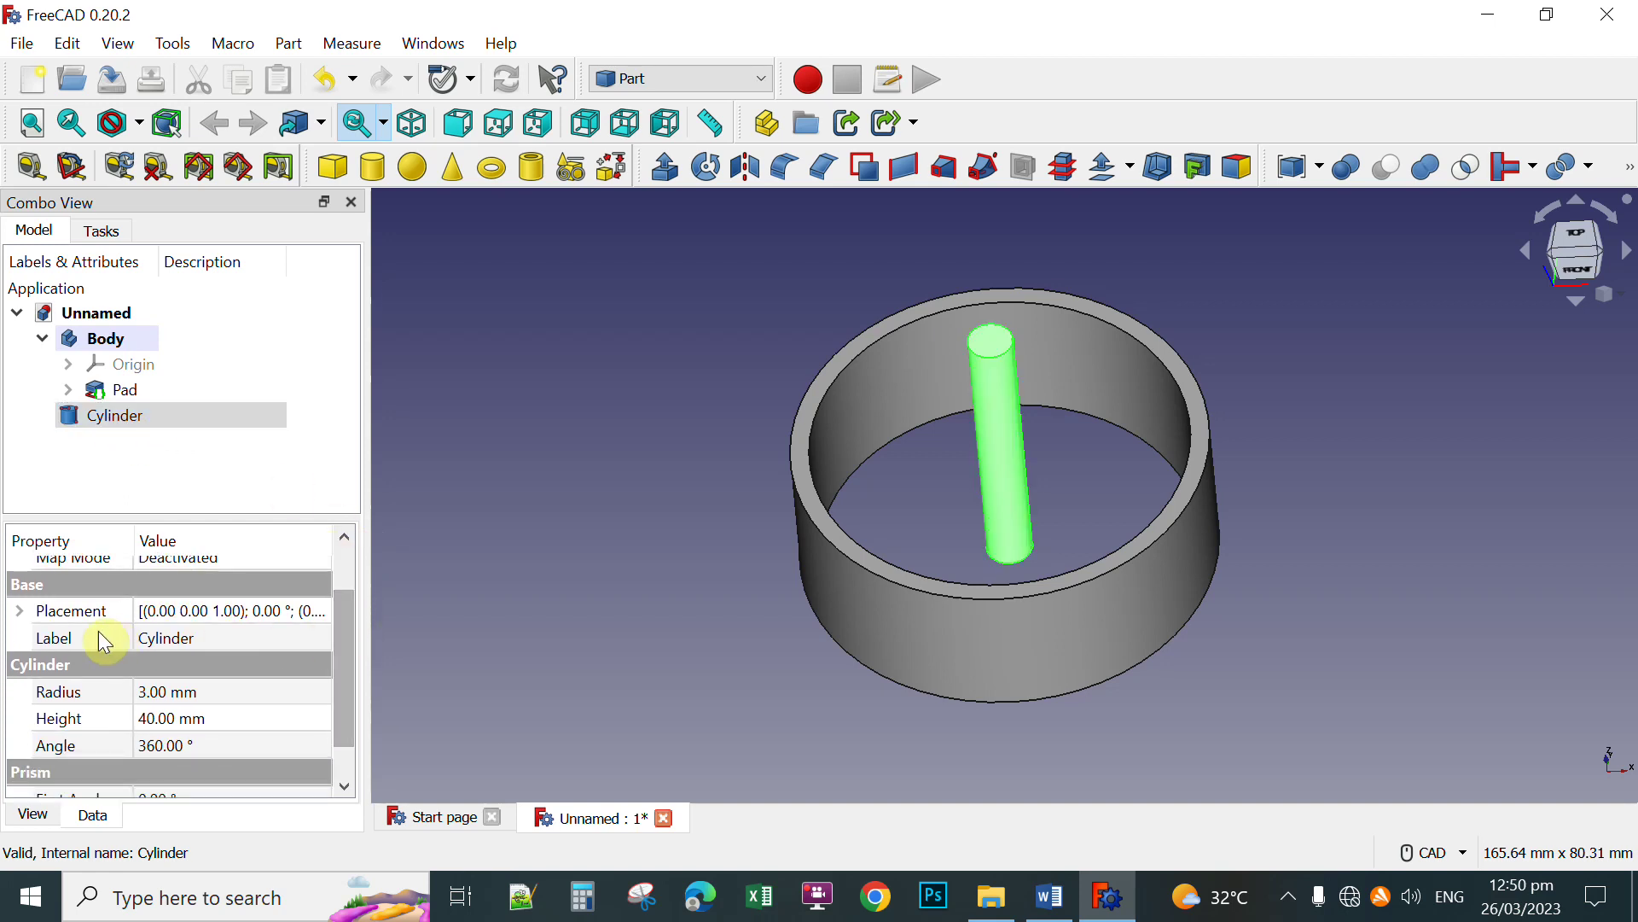
pyautogui.click(20, 613)
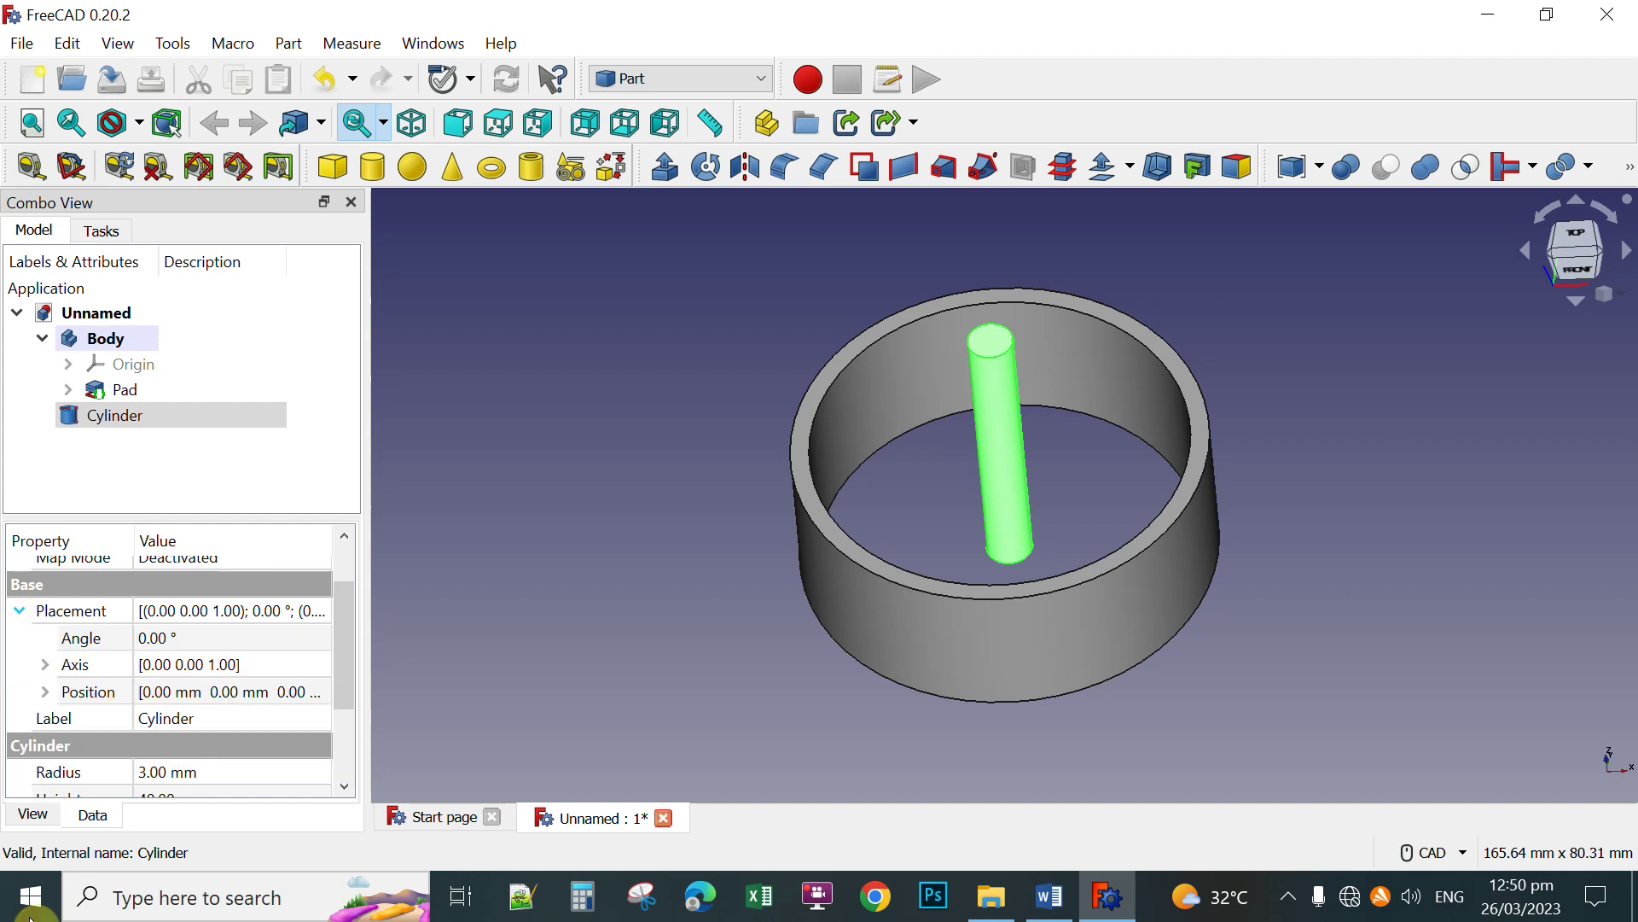
pyautogui.moveTo(350, 616); pyautogui.dragTo(335, 633)
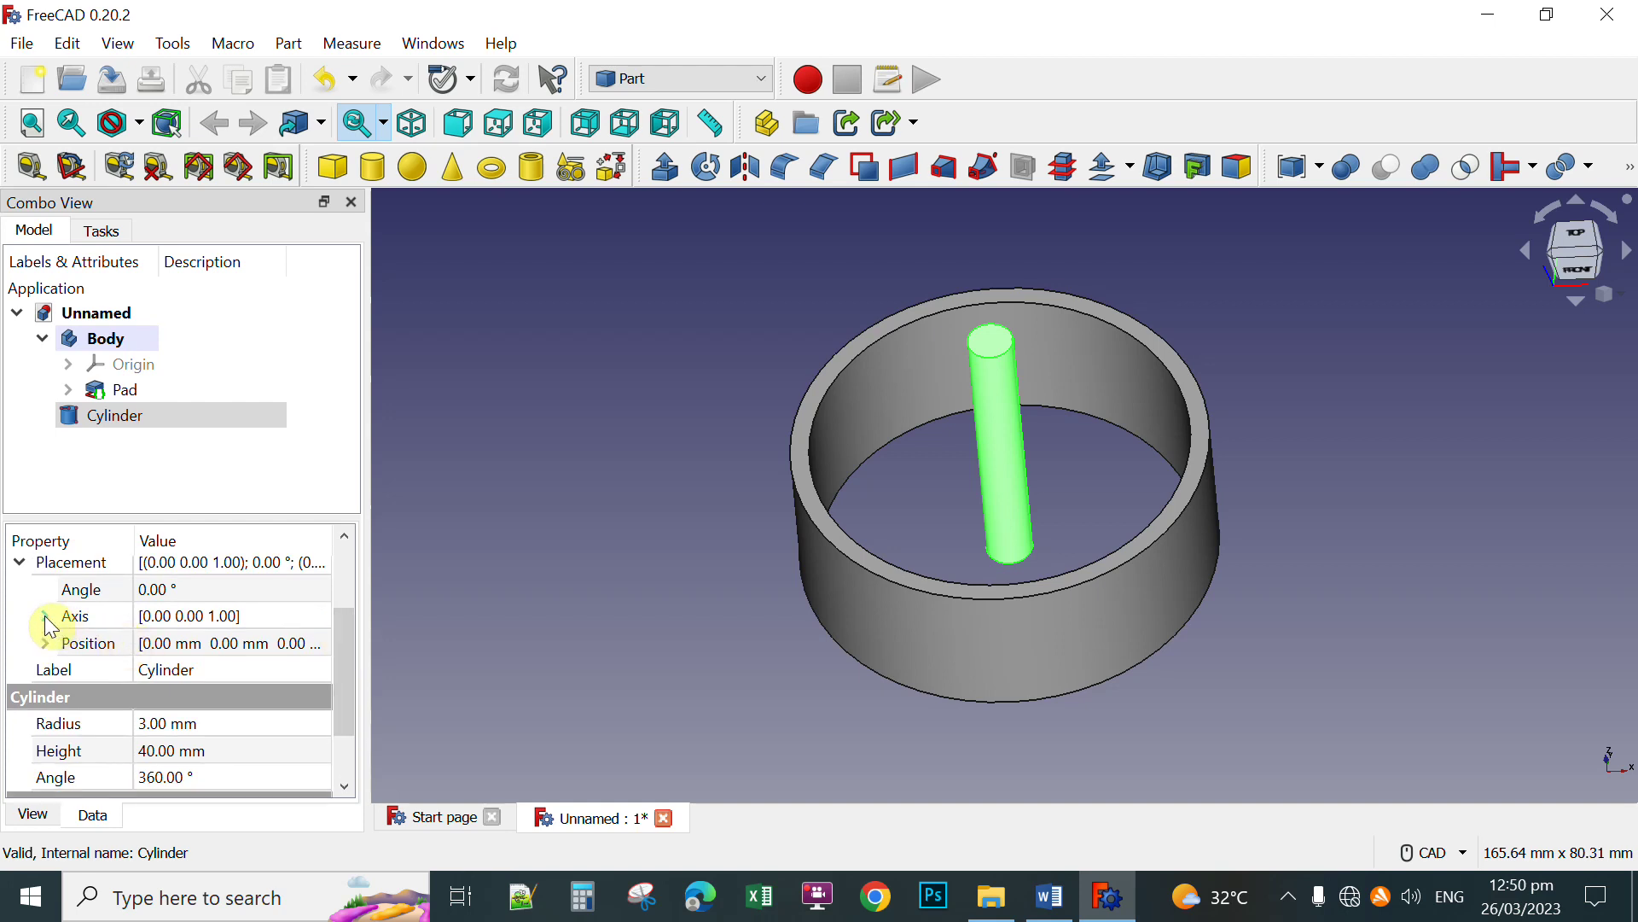
pyautogui.click(46, 616)
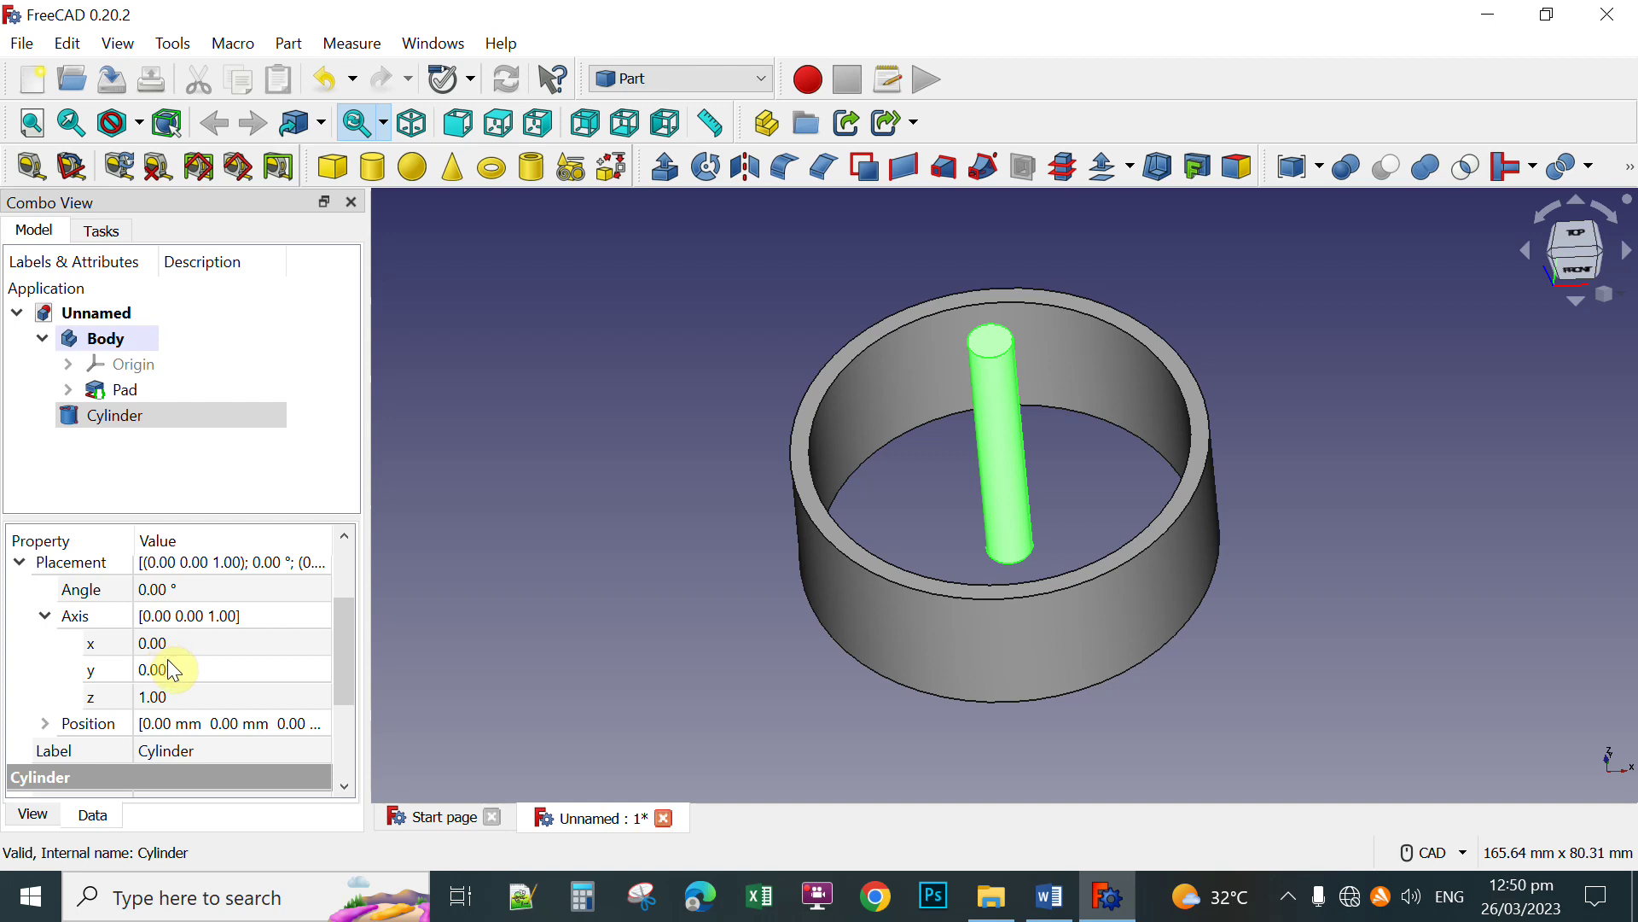
pyautogui.click(193, 642)
pyautogui.write('20')
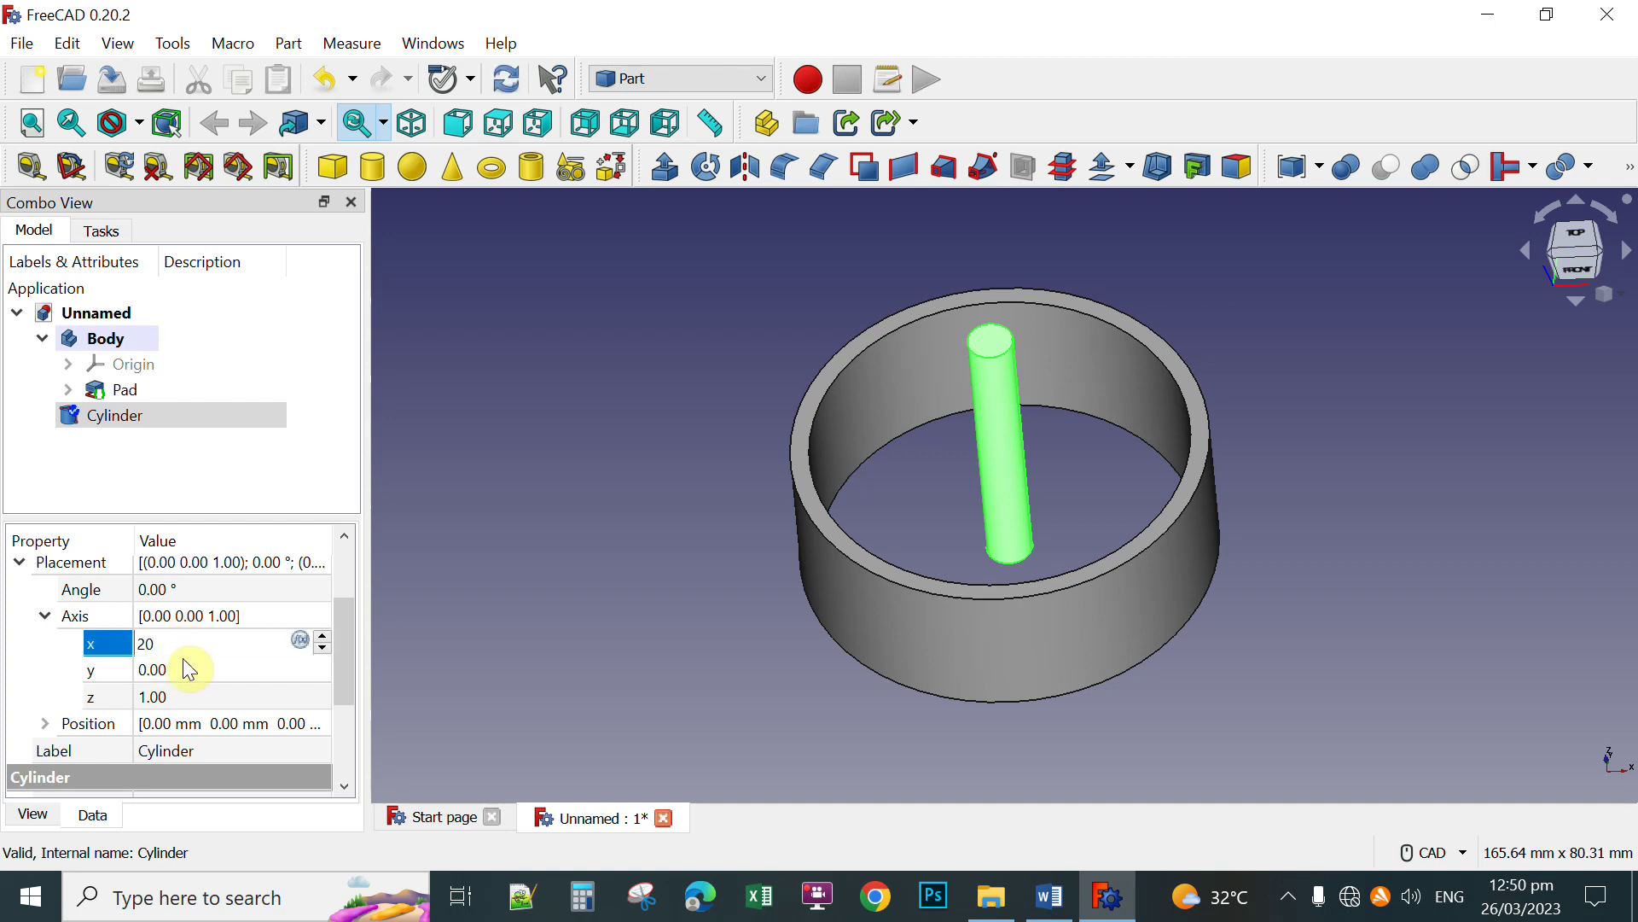
pyautogui.click(186, 669)
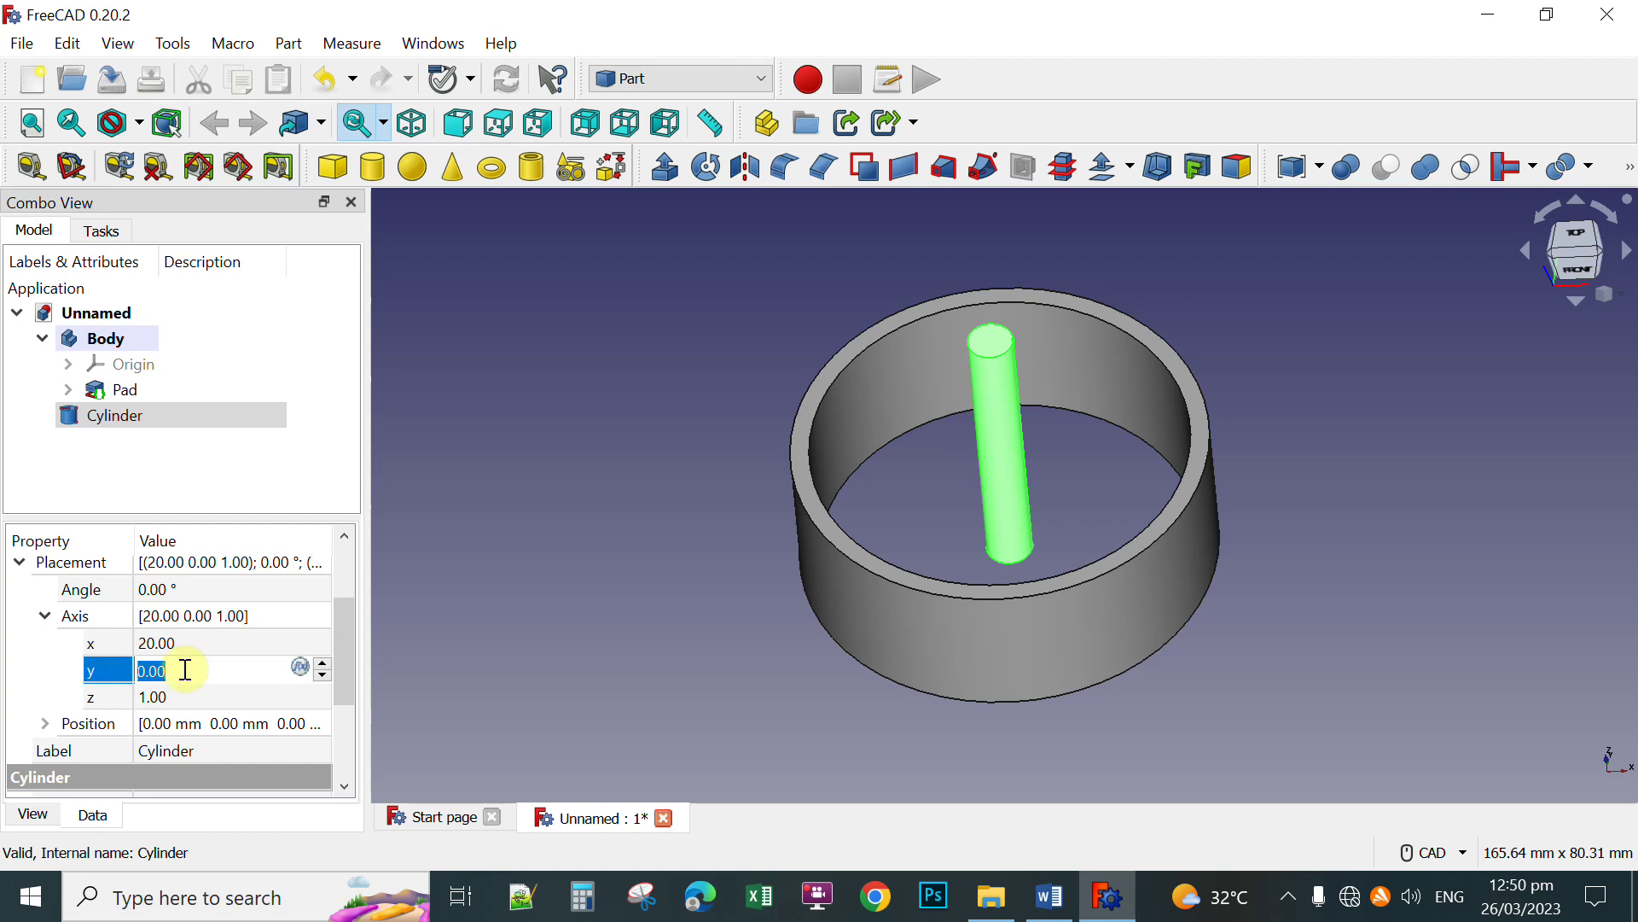
pyautogui.click(180, 692)
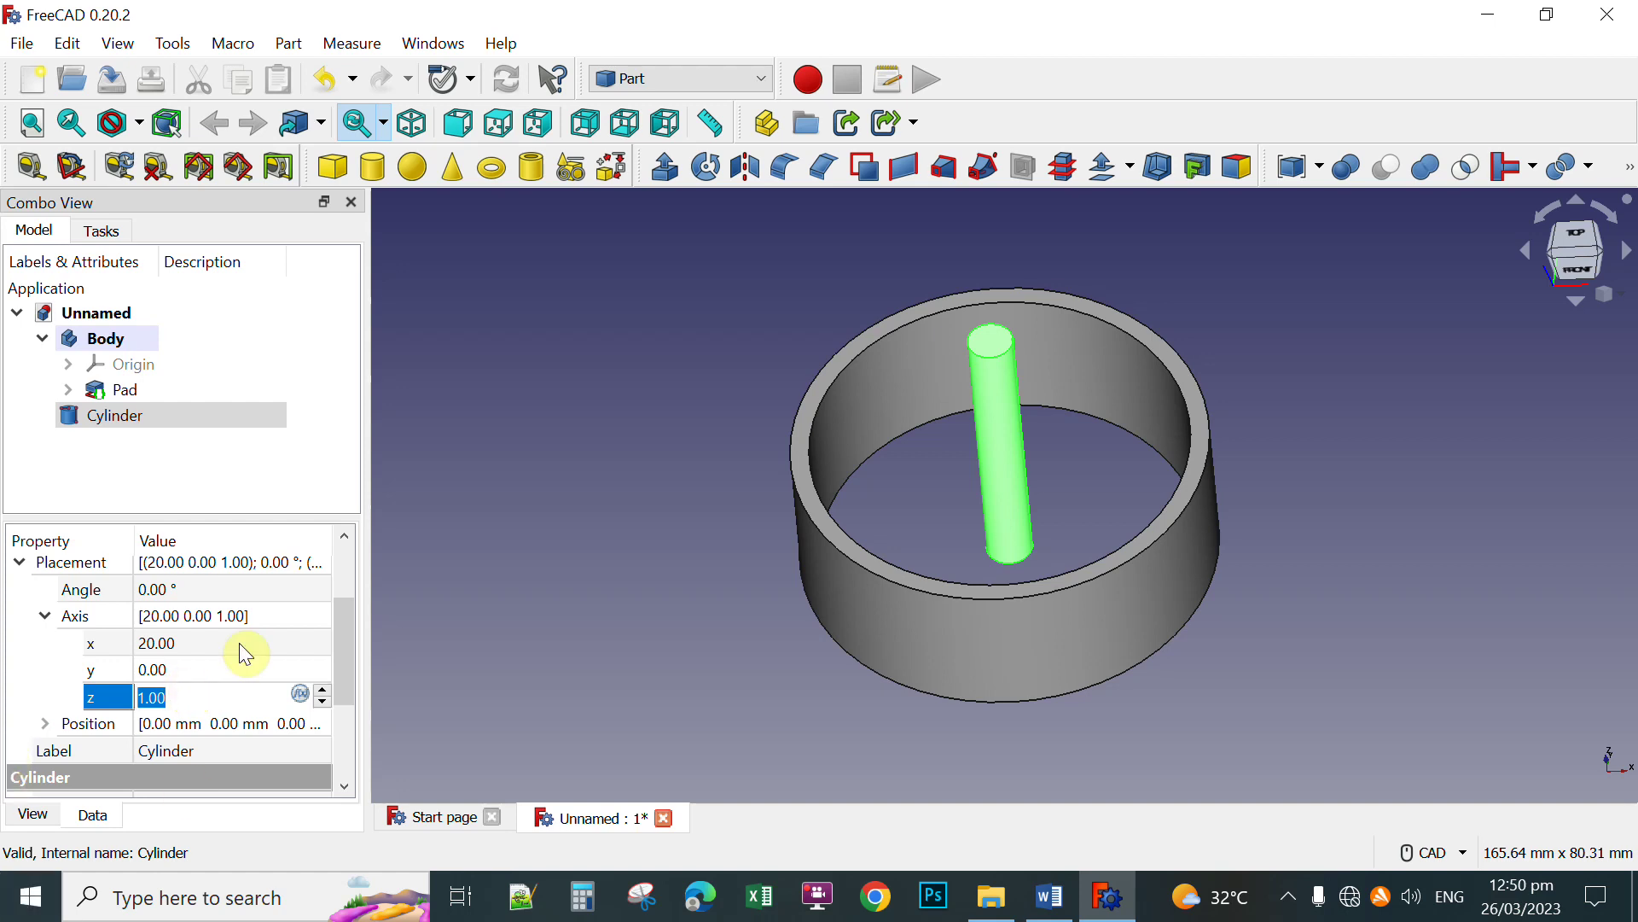
pyautogui.click(184, 591)
pyautogui.write('90')
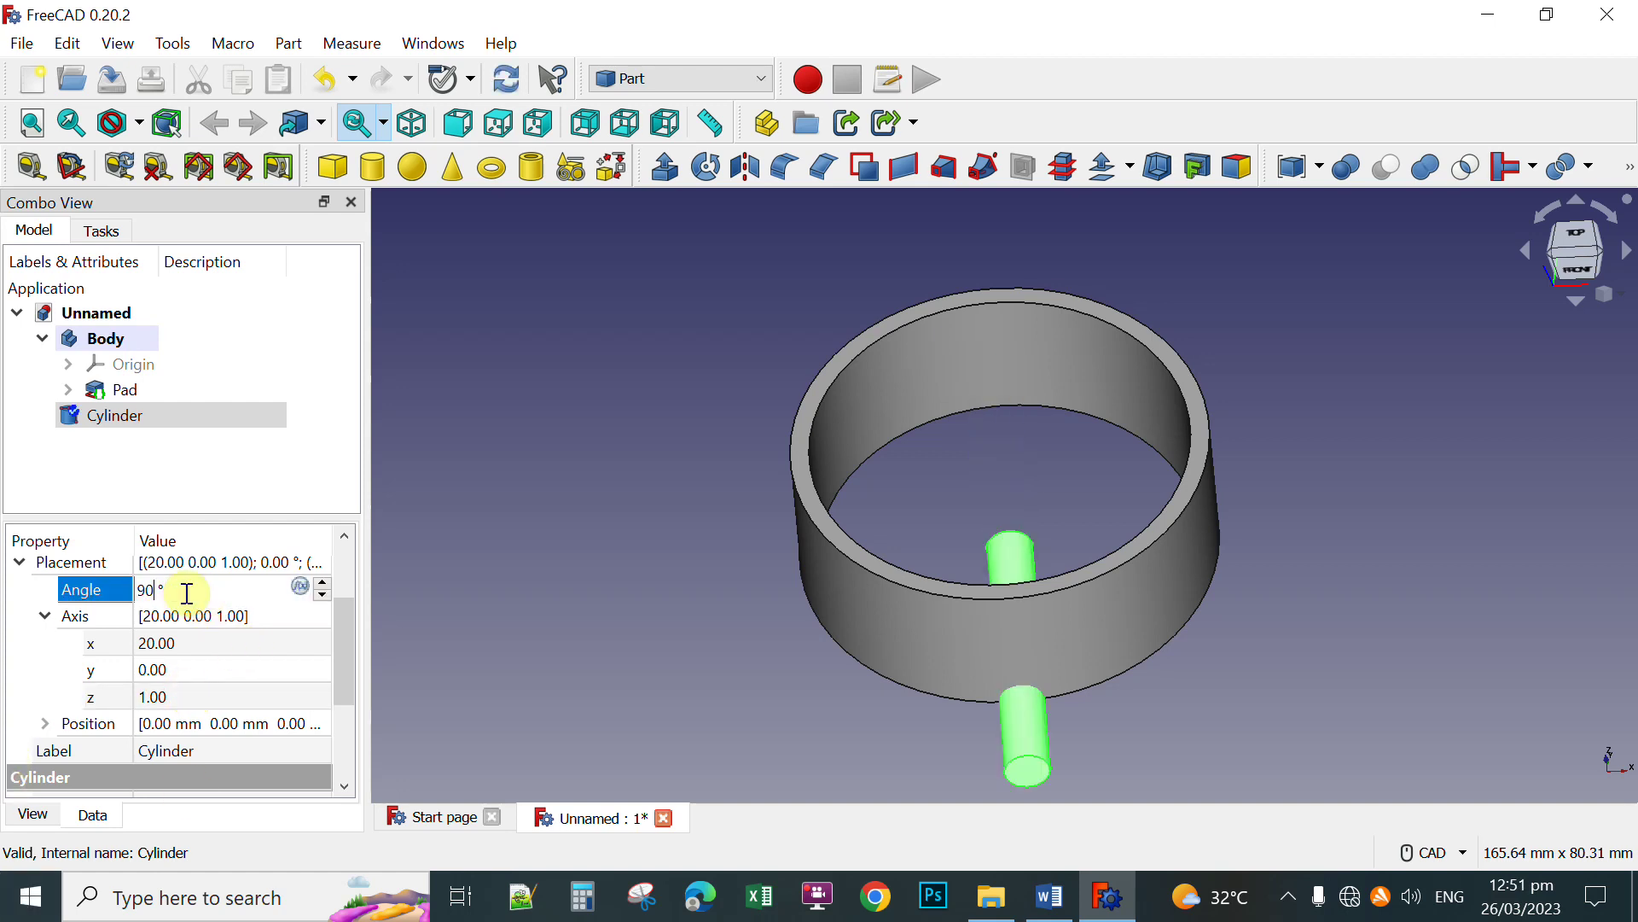
# Set the cylinder's placement position to x = 2 mm
pyautogui.moveTo(341, 615); pyautogui.dragTo(345, 647)
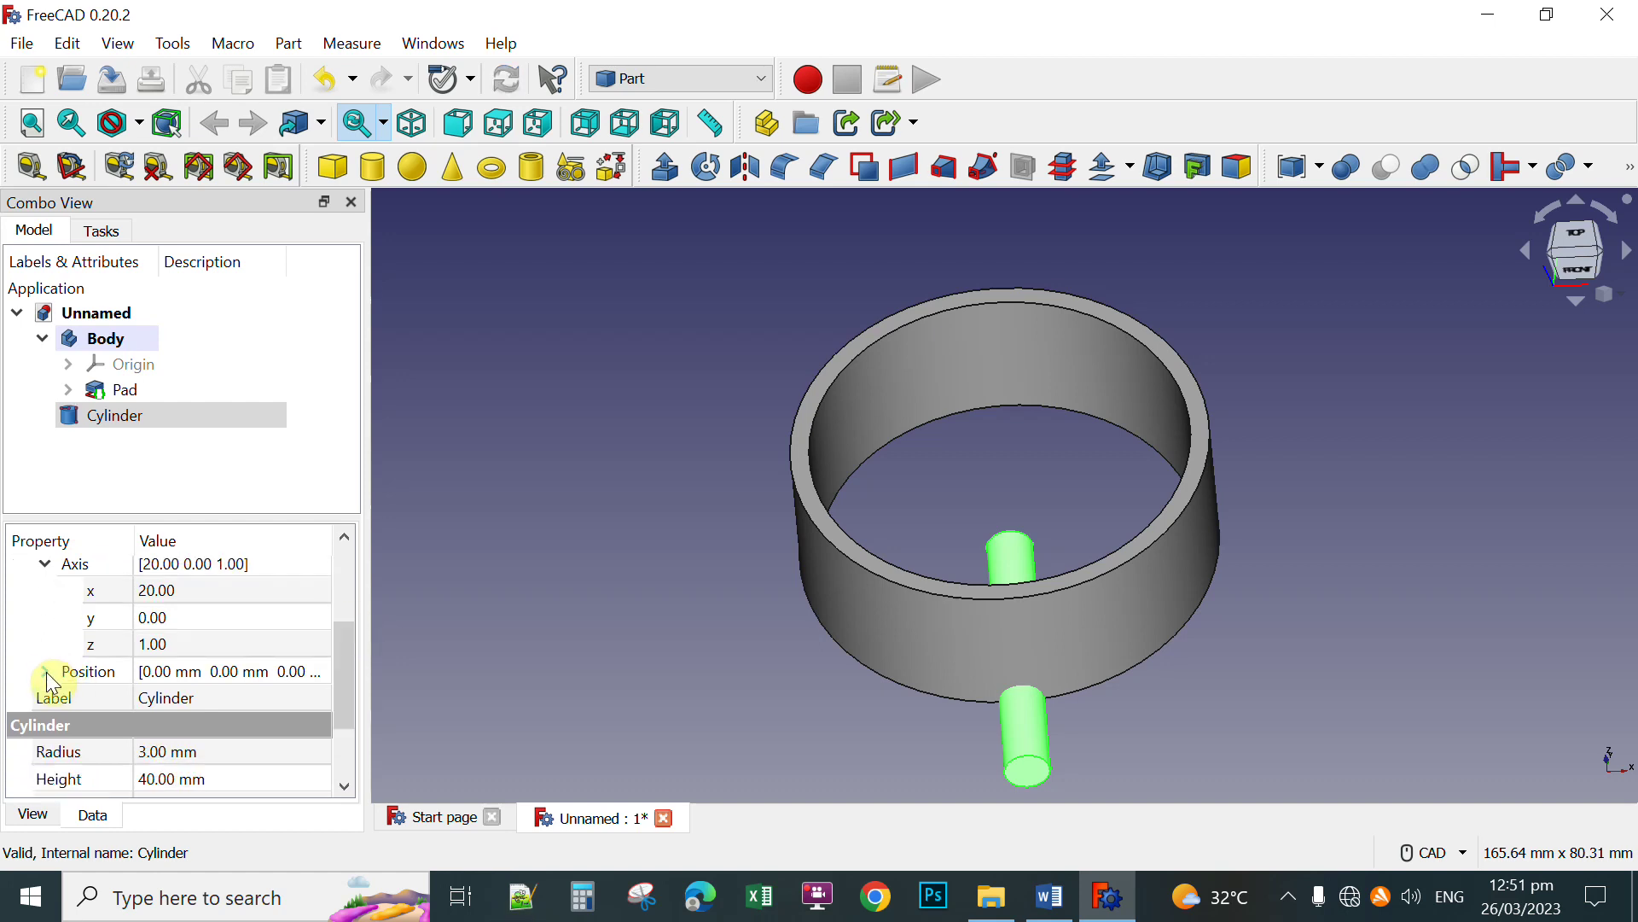
pyautogui.click(44, 671)
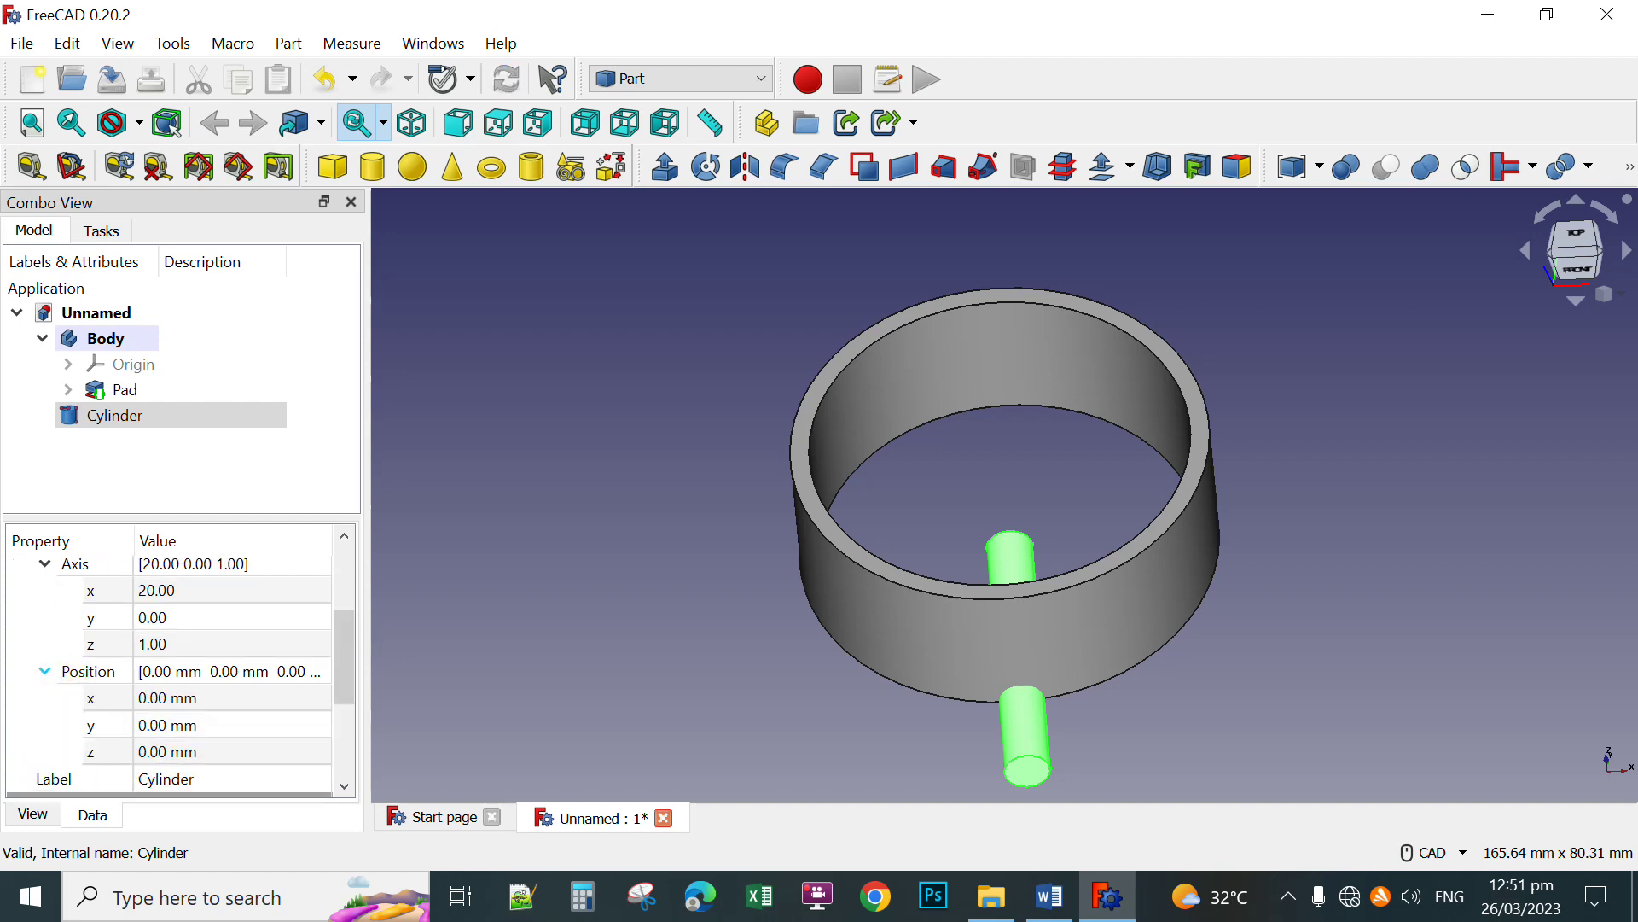
pyautogui.moveTo(347, 646); pyautogui.dragTo(350, 674)
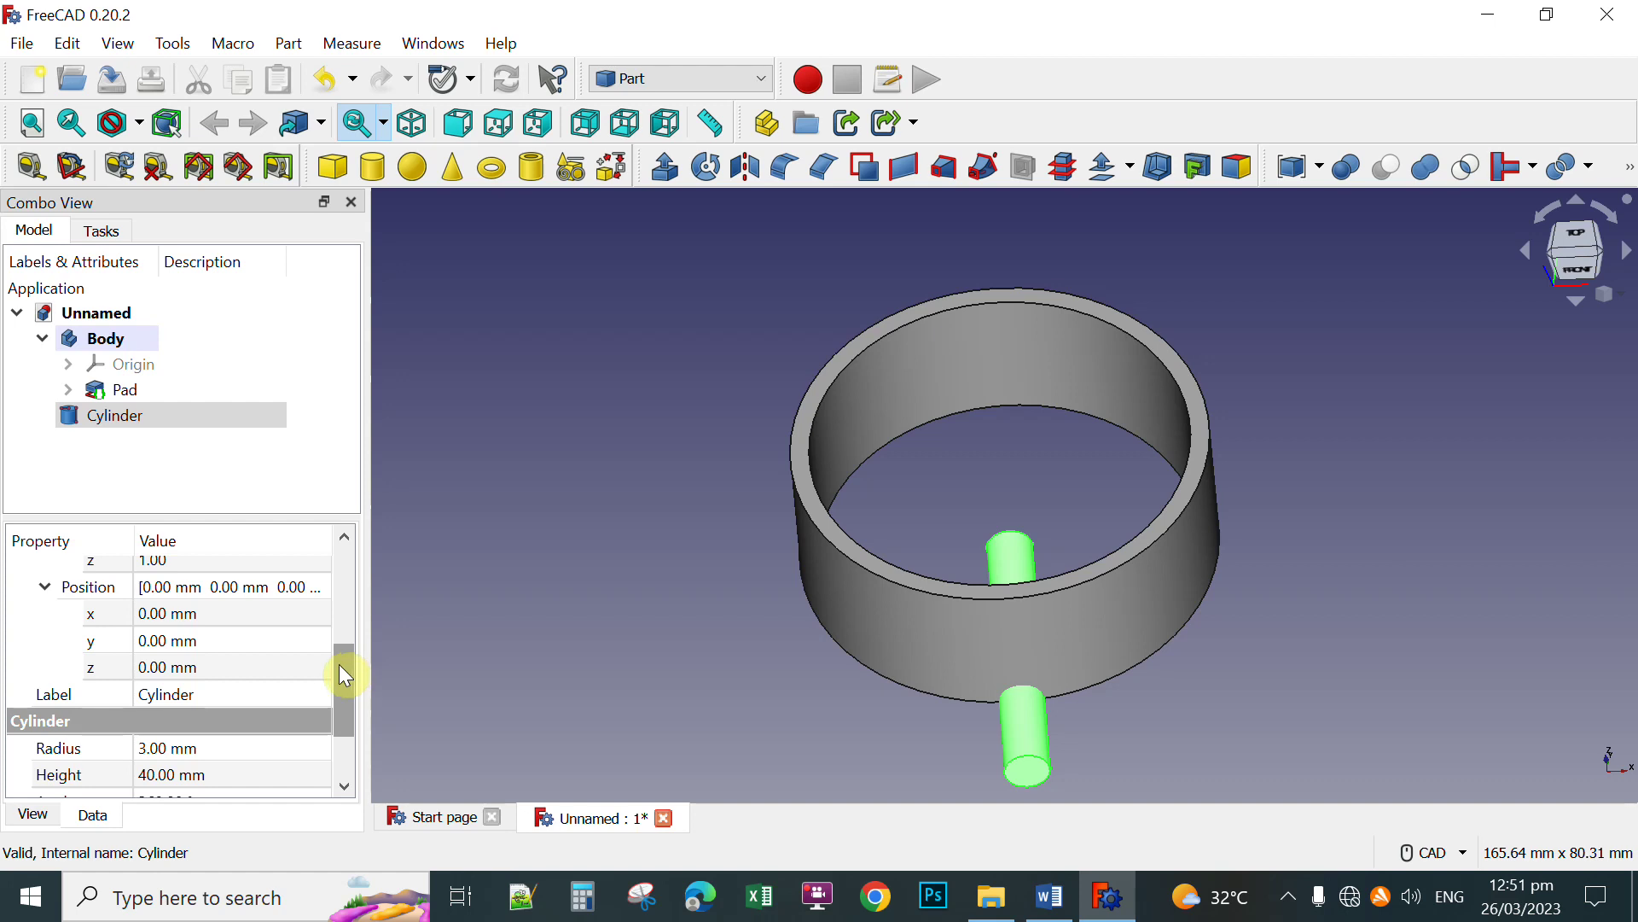
pyautogui.click(154, 618)
pyautogui.press('Left')
pyautogui.press('Right')
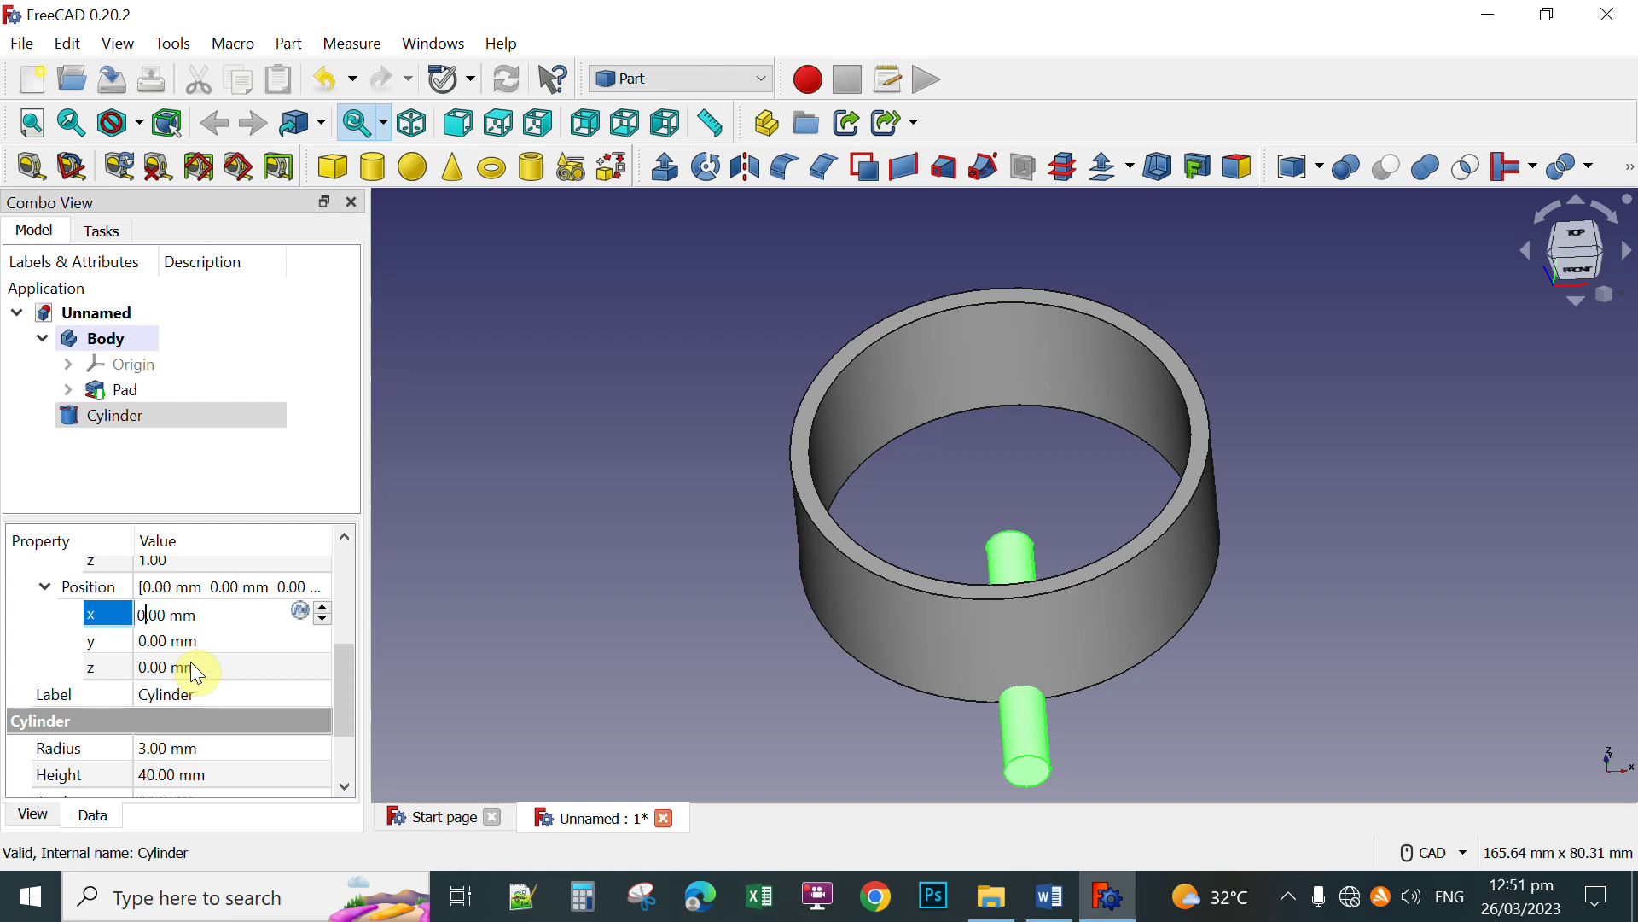
pyautogui.press('BackSpace')
pyautogui.write('2')
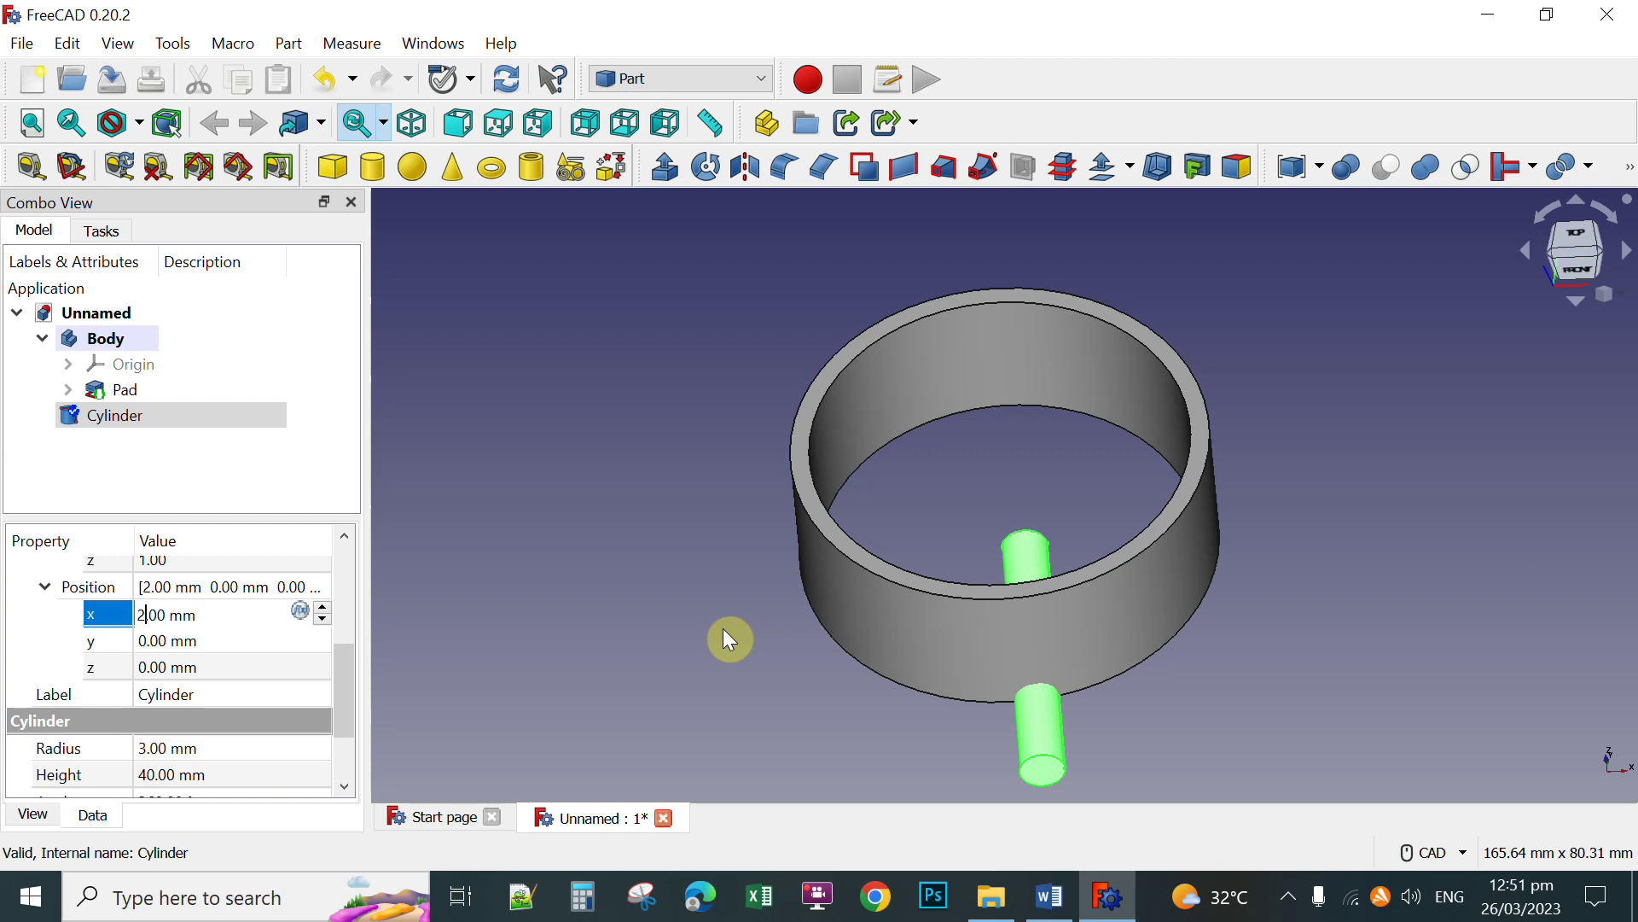
pyautogui.press('Return')
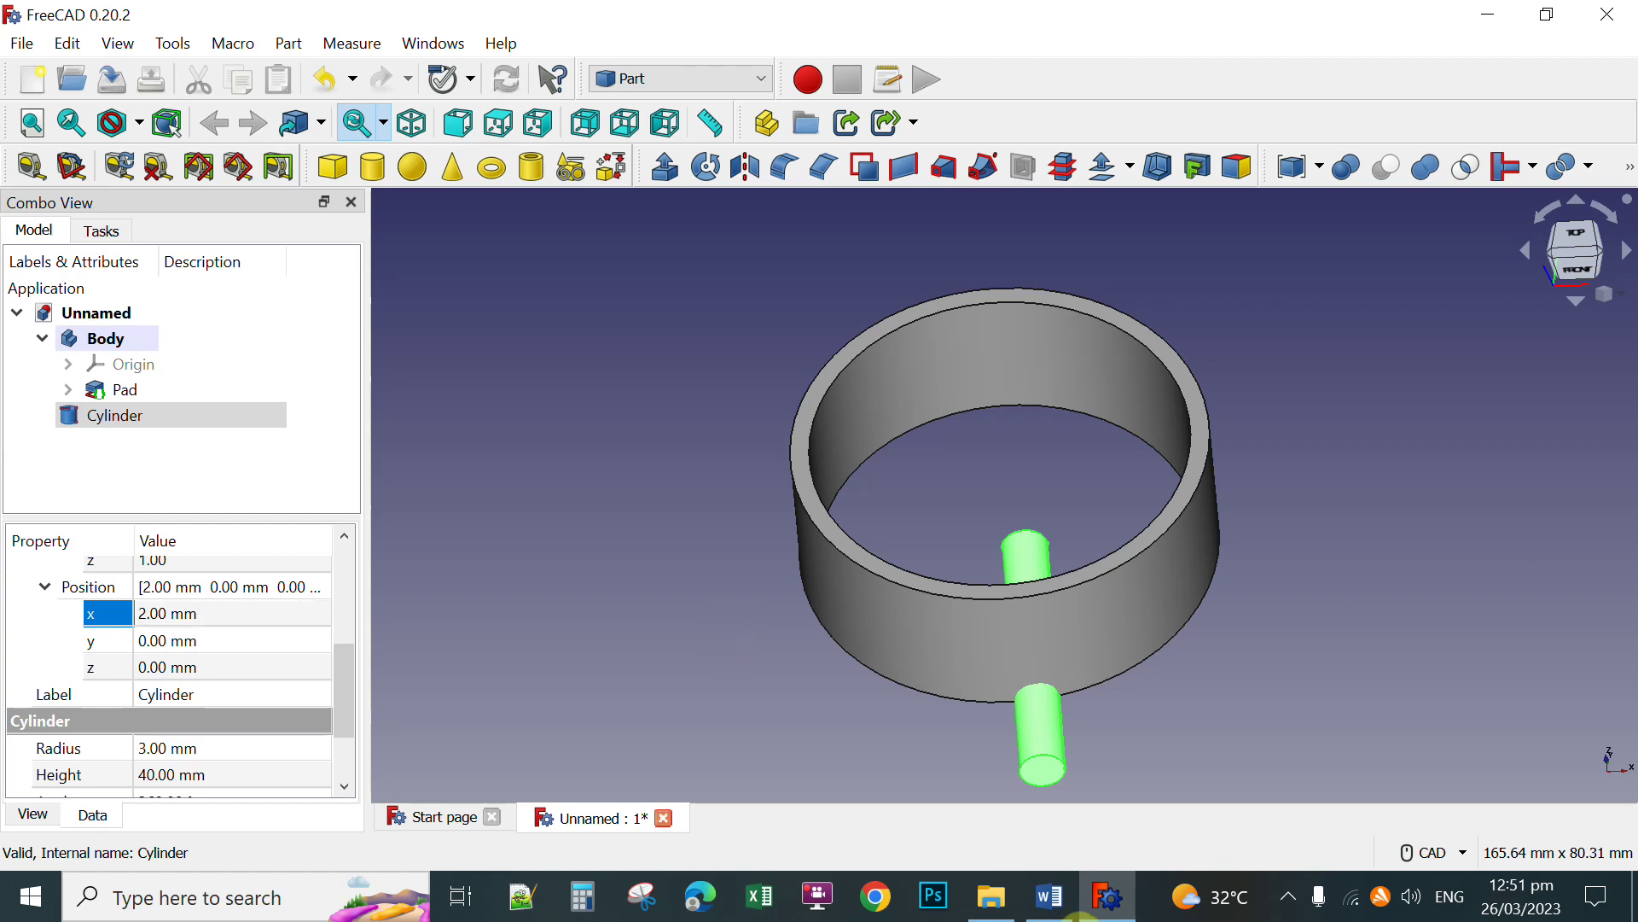
# Raise the cylinder to a z position of 10 mm so it passes through the ring wall at mid-height
pyautogui.moveTo(717, 621); pyautogui.dragTo(720, 590, button='middle')
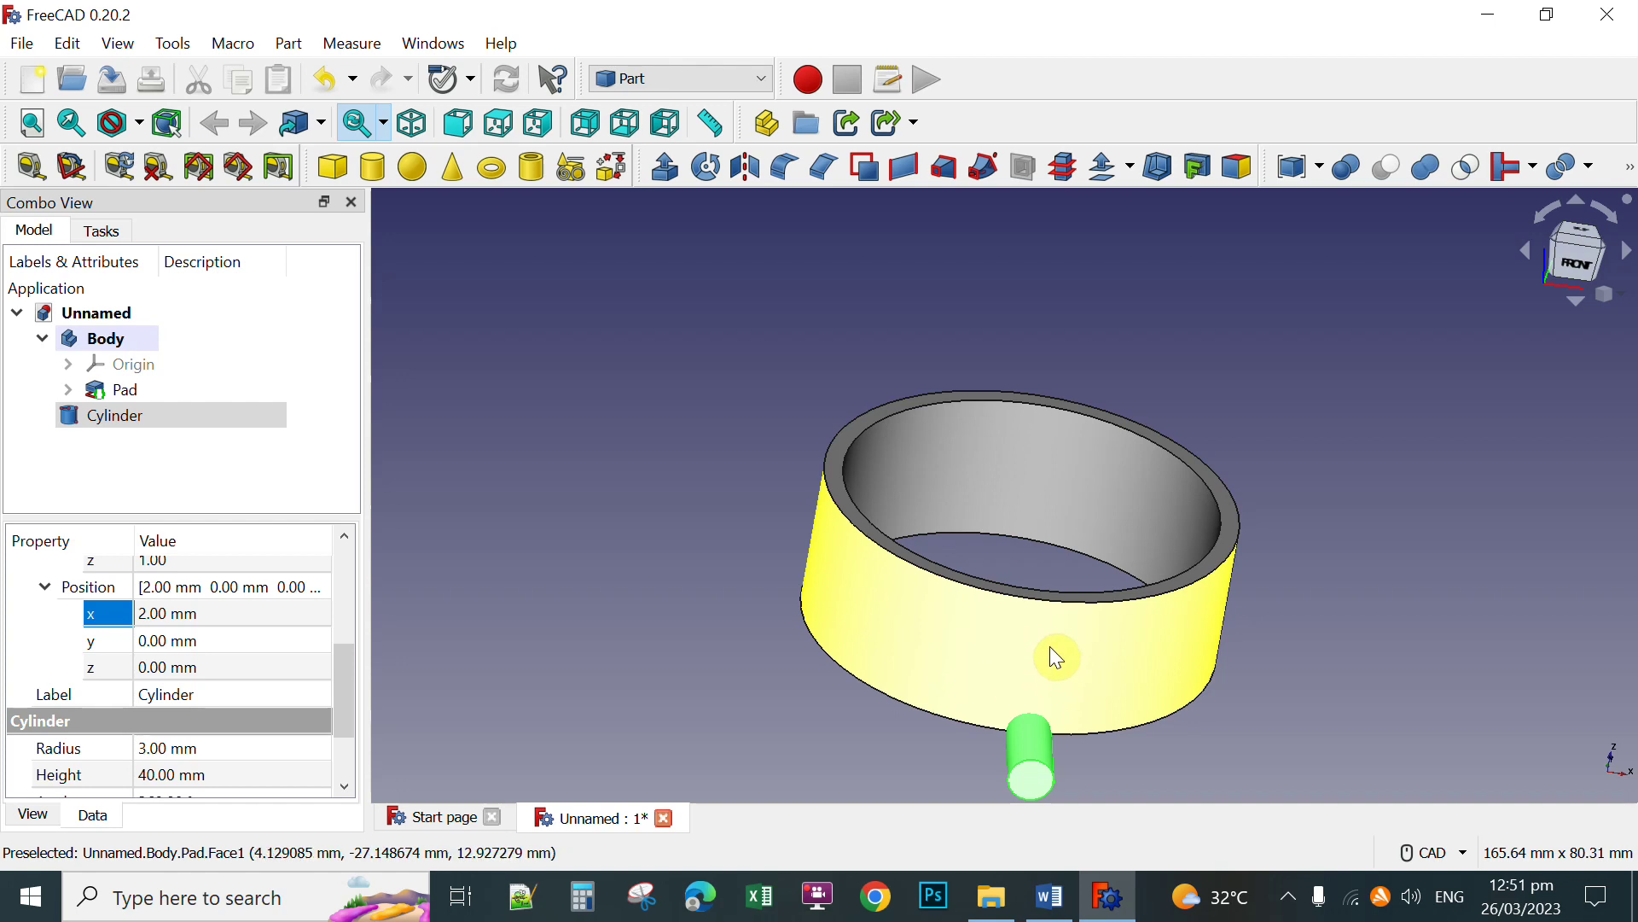
pyautogui.click(168, 668)
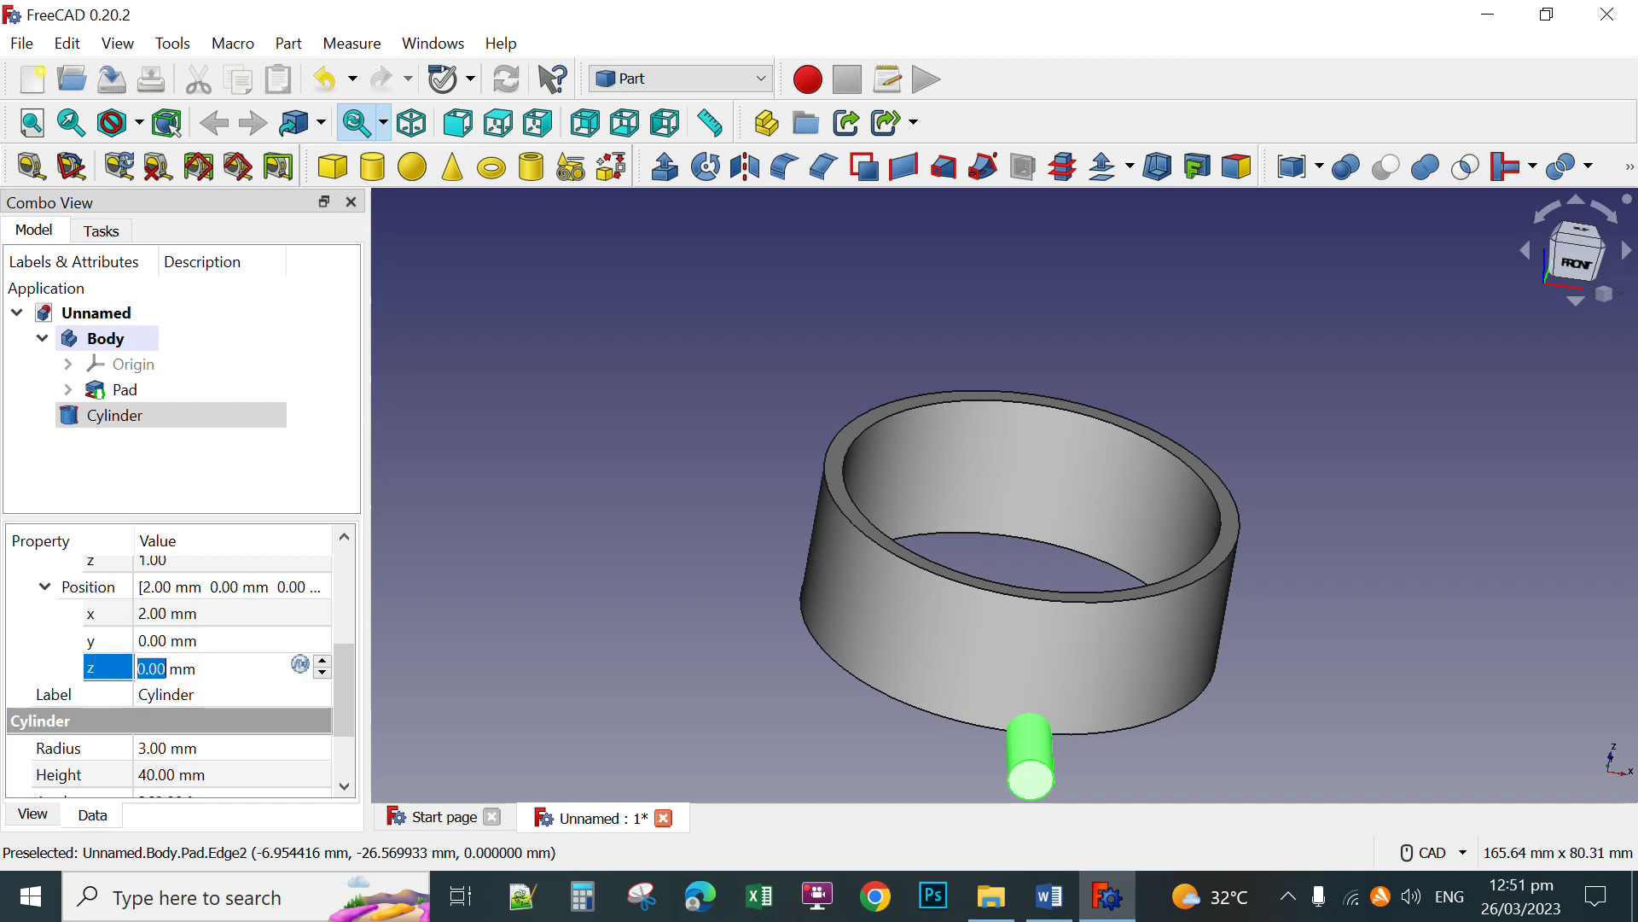
pyautogui.click(324, 661)
pyautogui.click(323, 661)
pyautogui.click(324, 661)
pyautogui.click(323, 661)
pyautogui.click(323, 661)
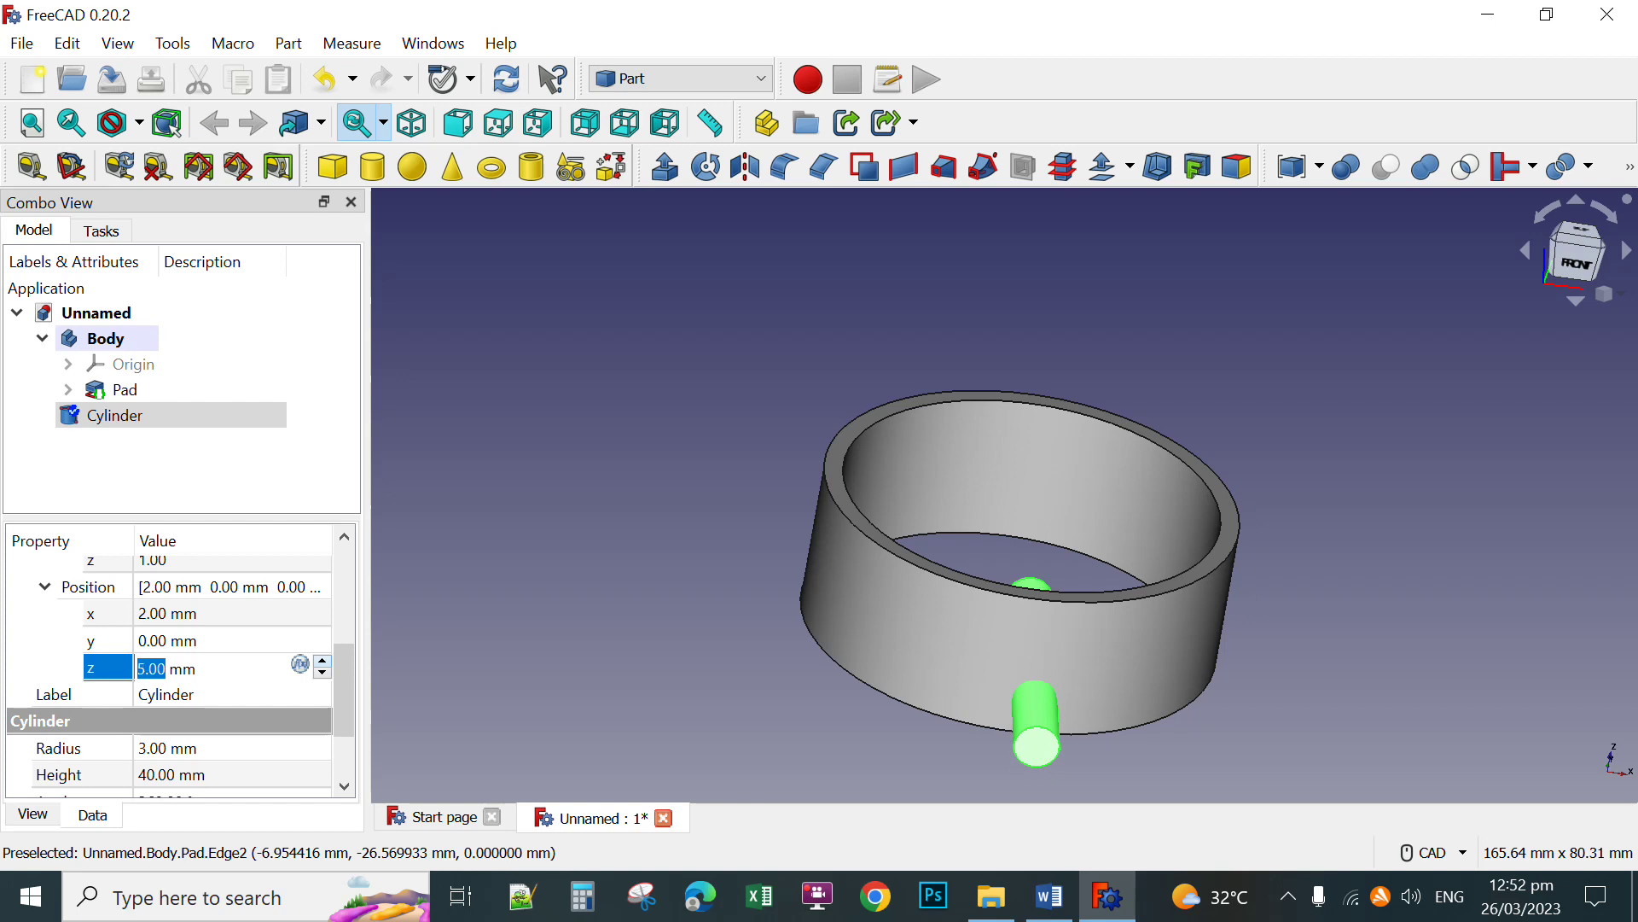
pyautogui.click(323, 661)
pyautogui.click(324, 662)
pyautogui.click(324, 661)
pyautogui.click(323, 661)
pyautogui.click(323, 662)
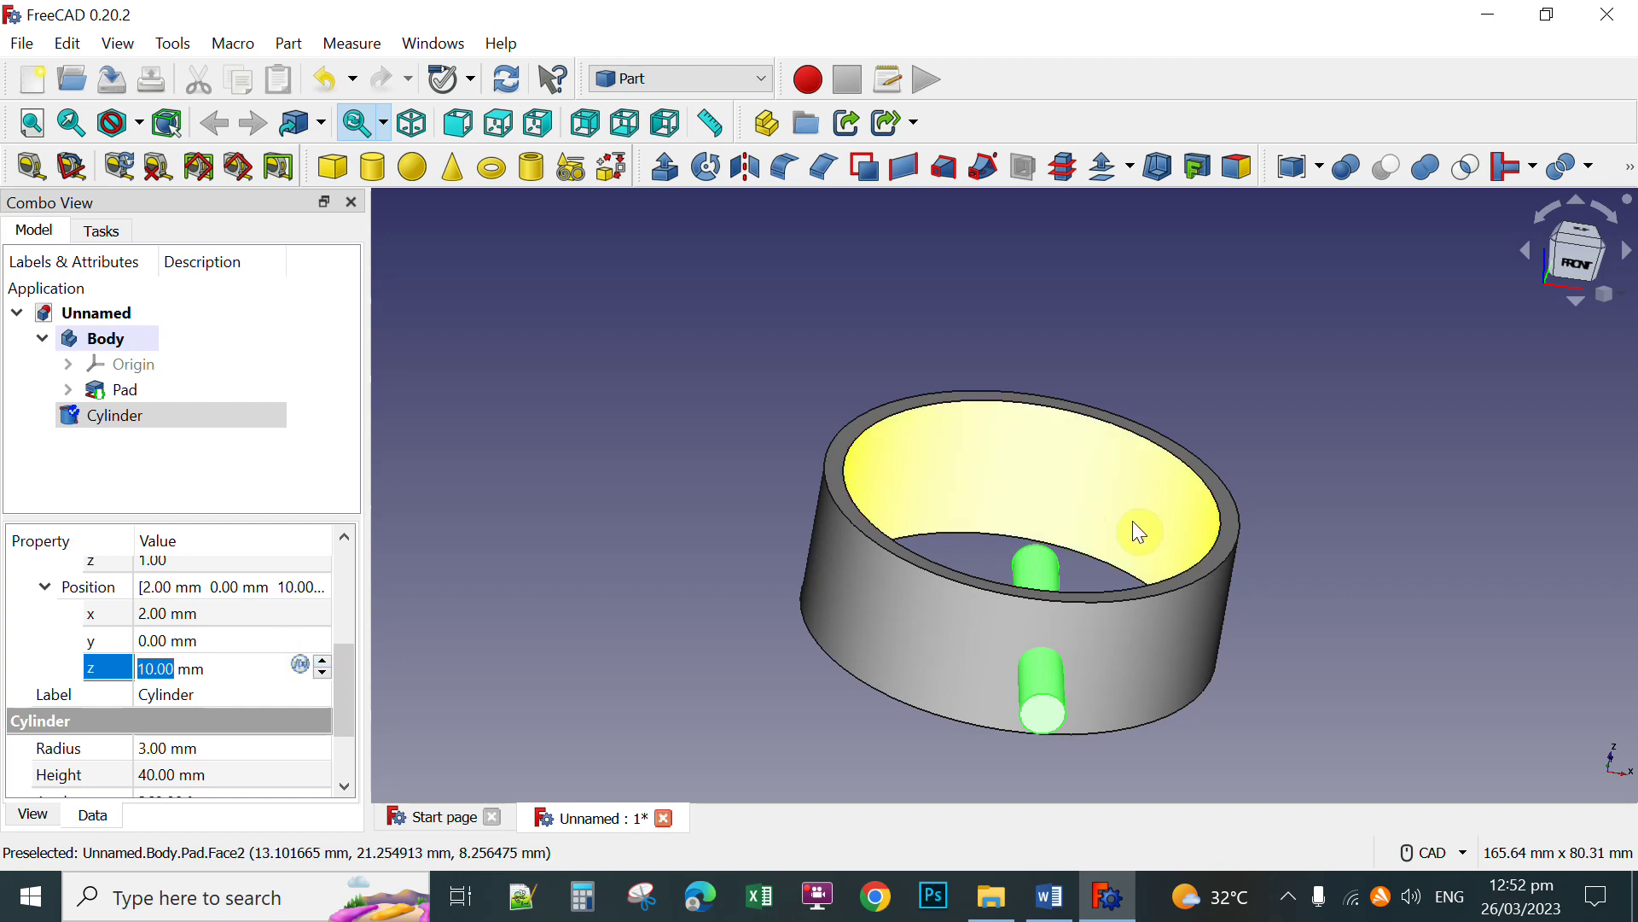
pyautogui.scroll(1, 1170, 541)
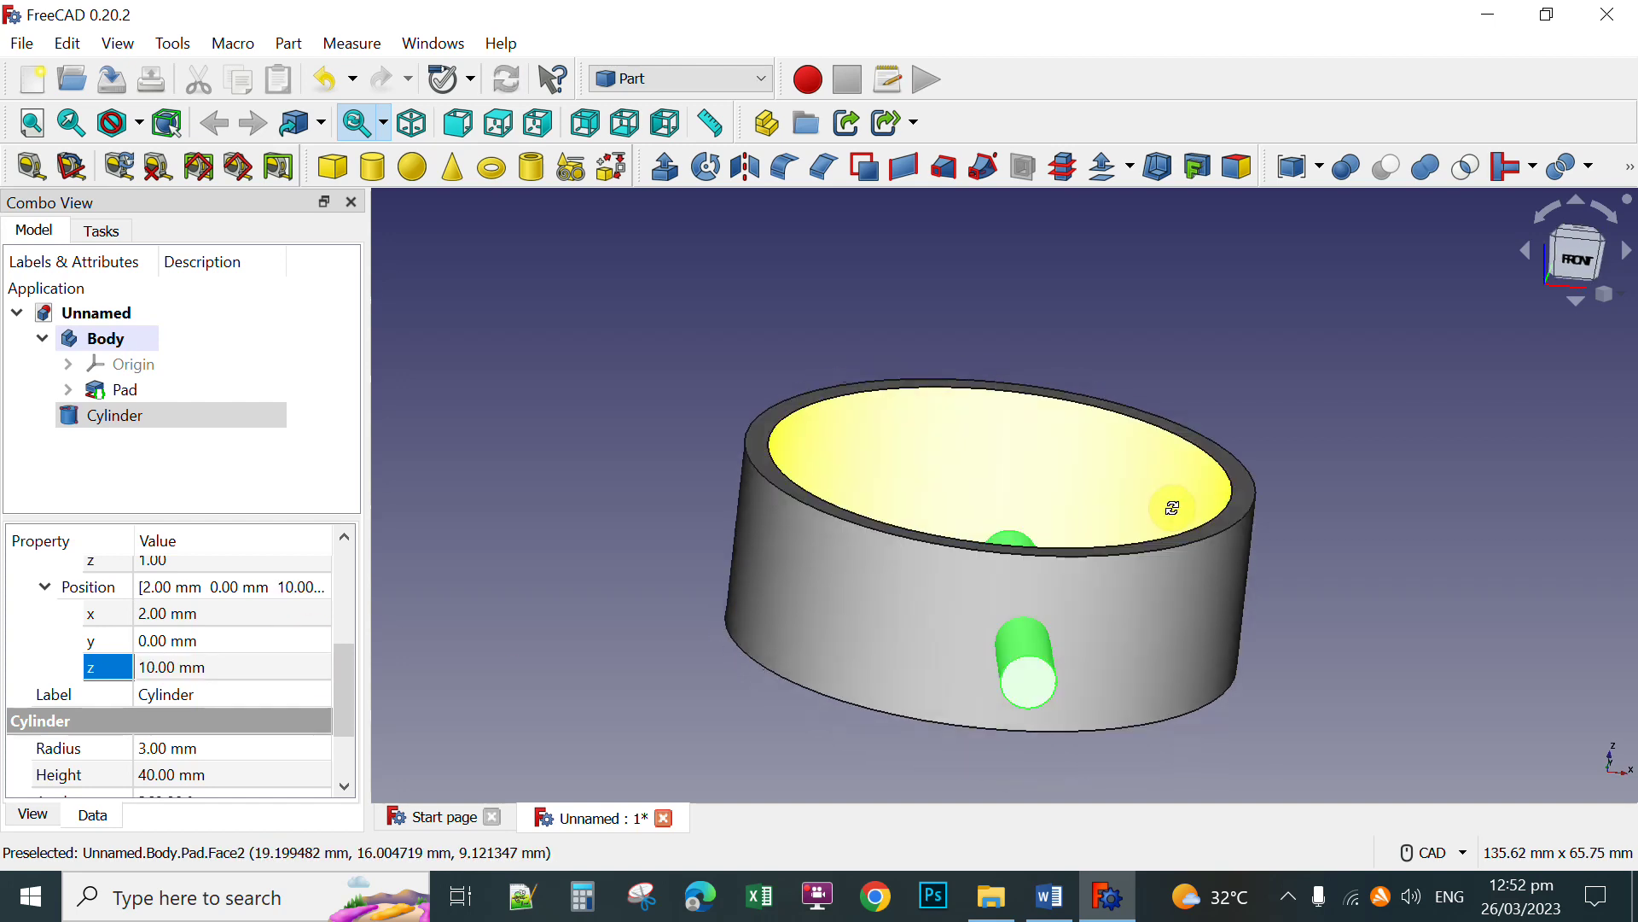
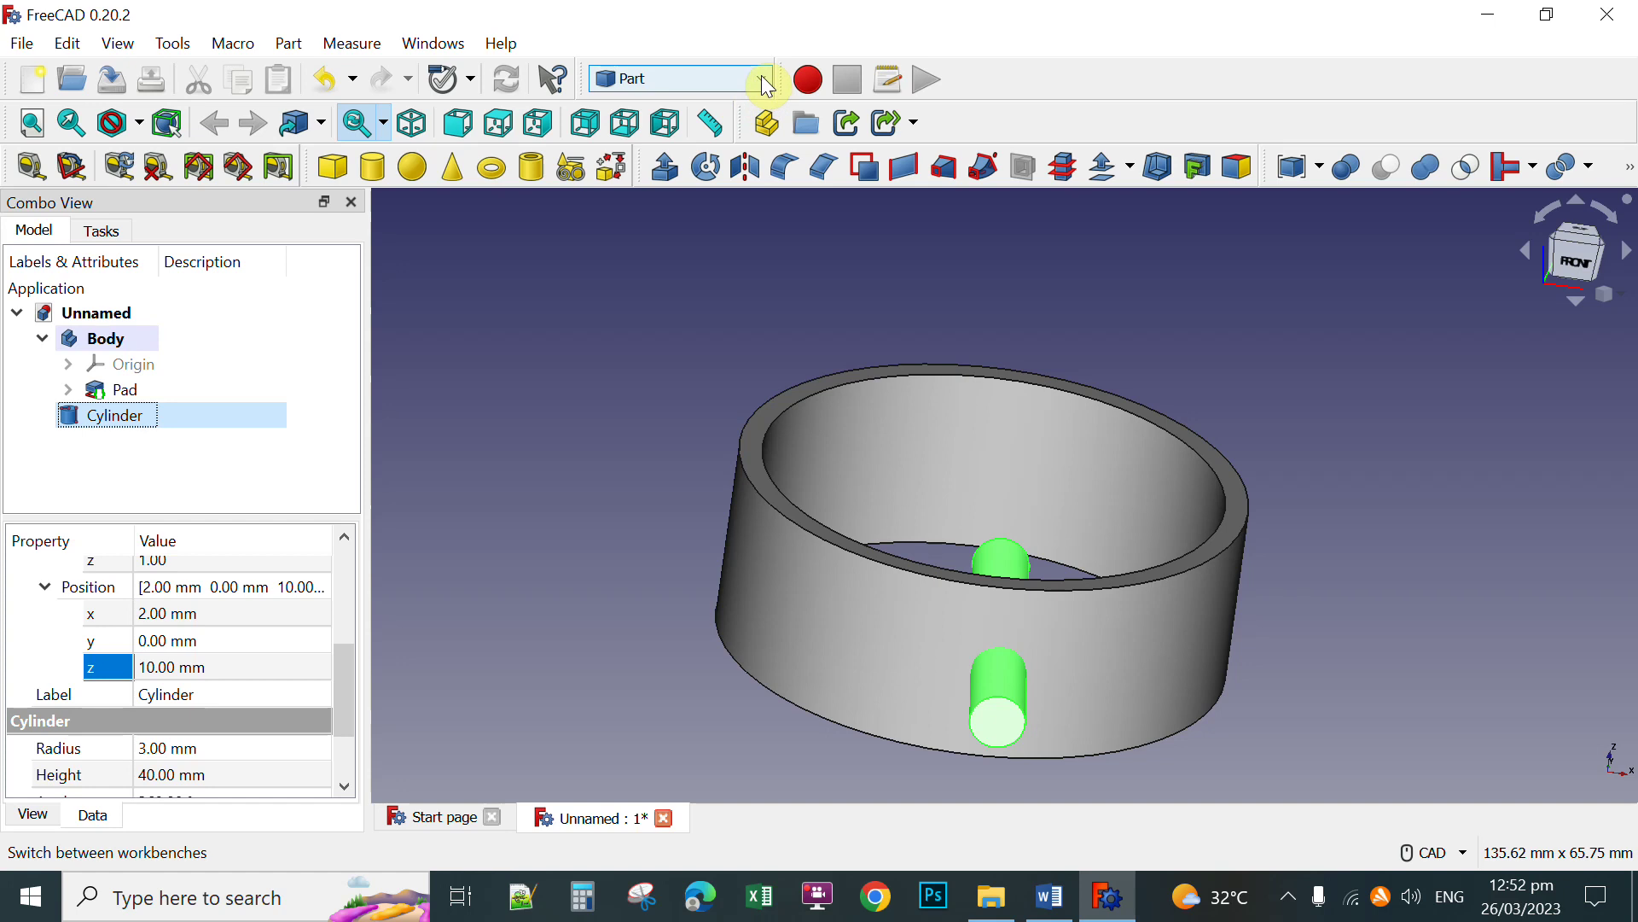
# Switch to the Draft workbench and start a polar array of the cylinder with 5 elements over 360°
pyautogui.click(761, 76)
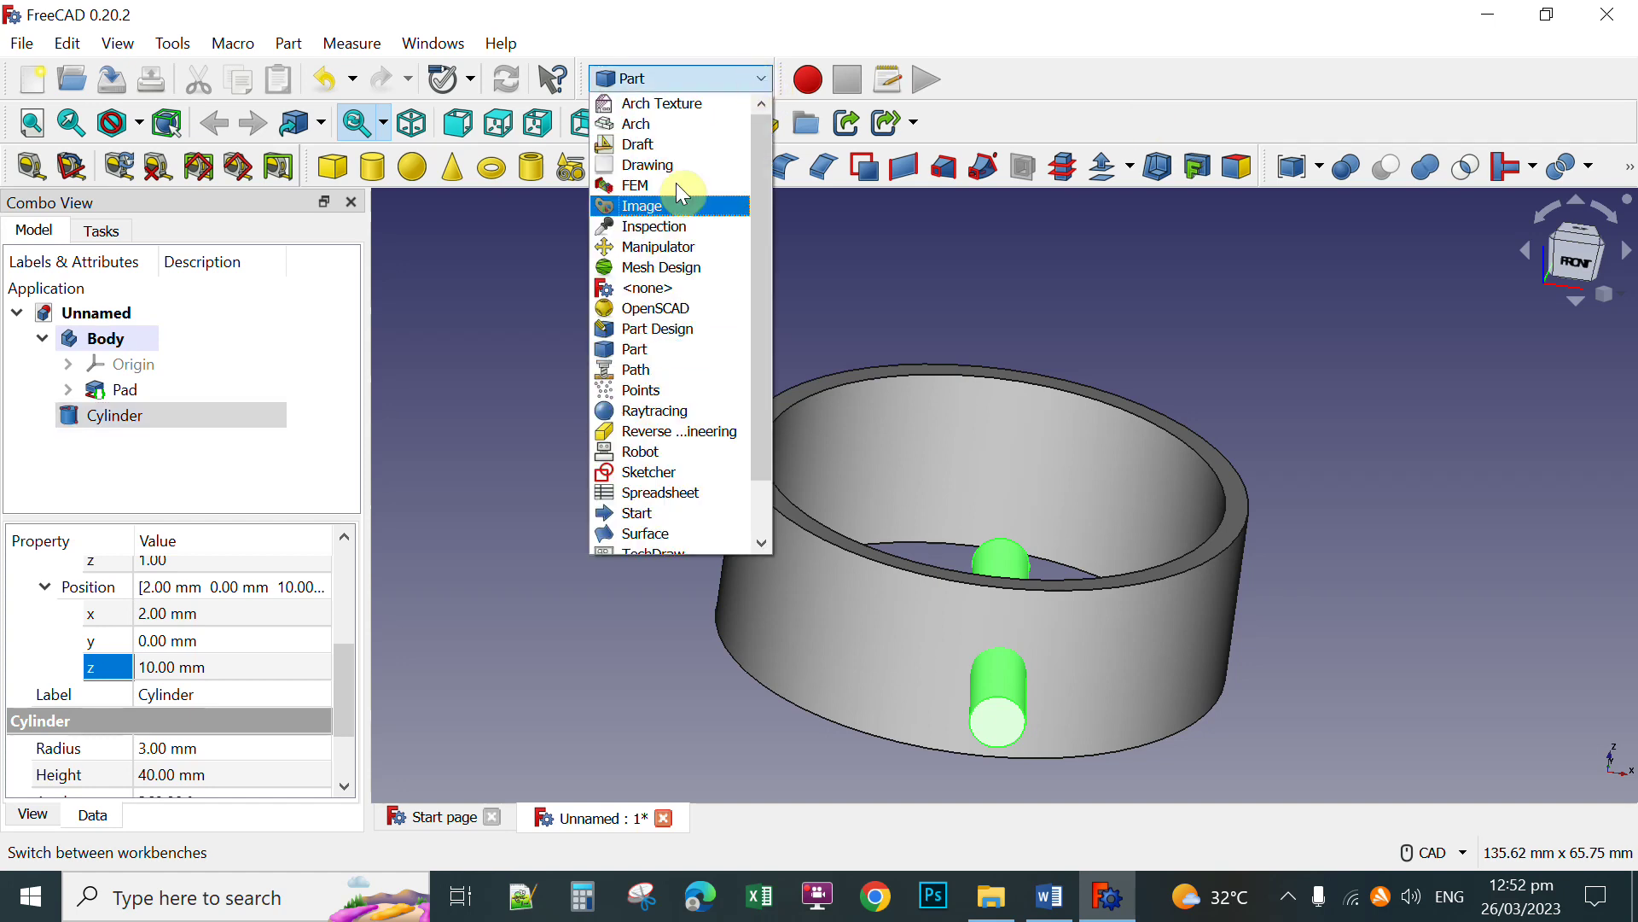
pyautogui.click(646, 152)
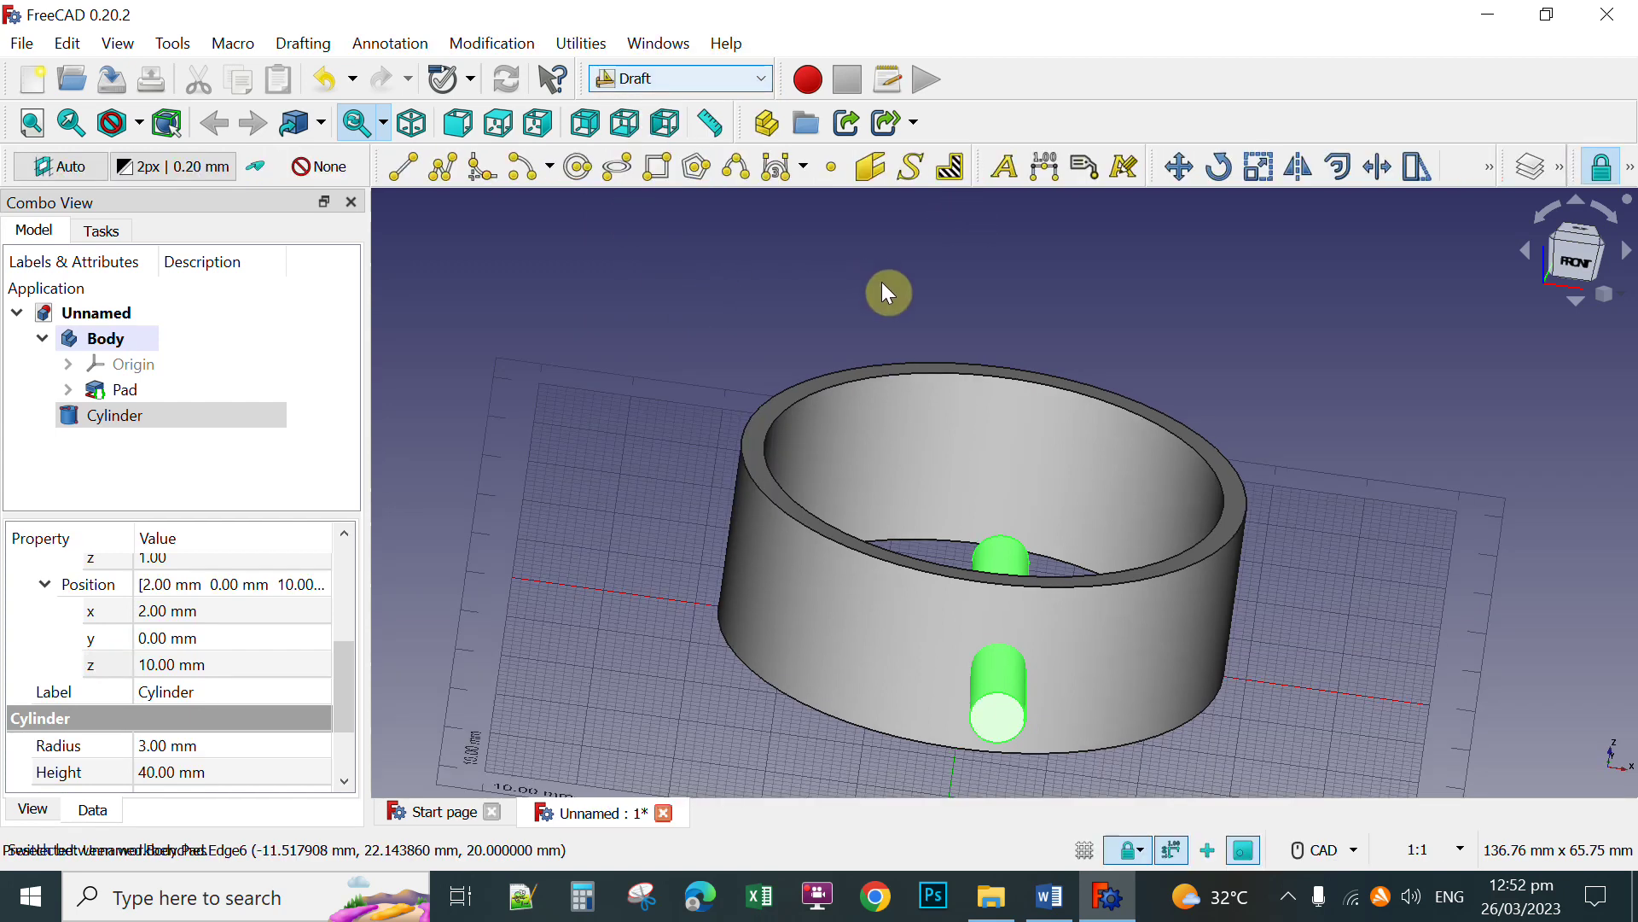
pyautogui.click(1488, 166)
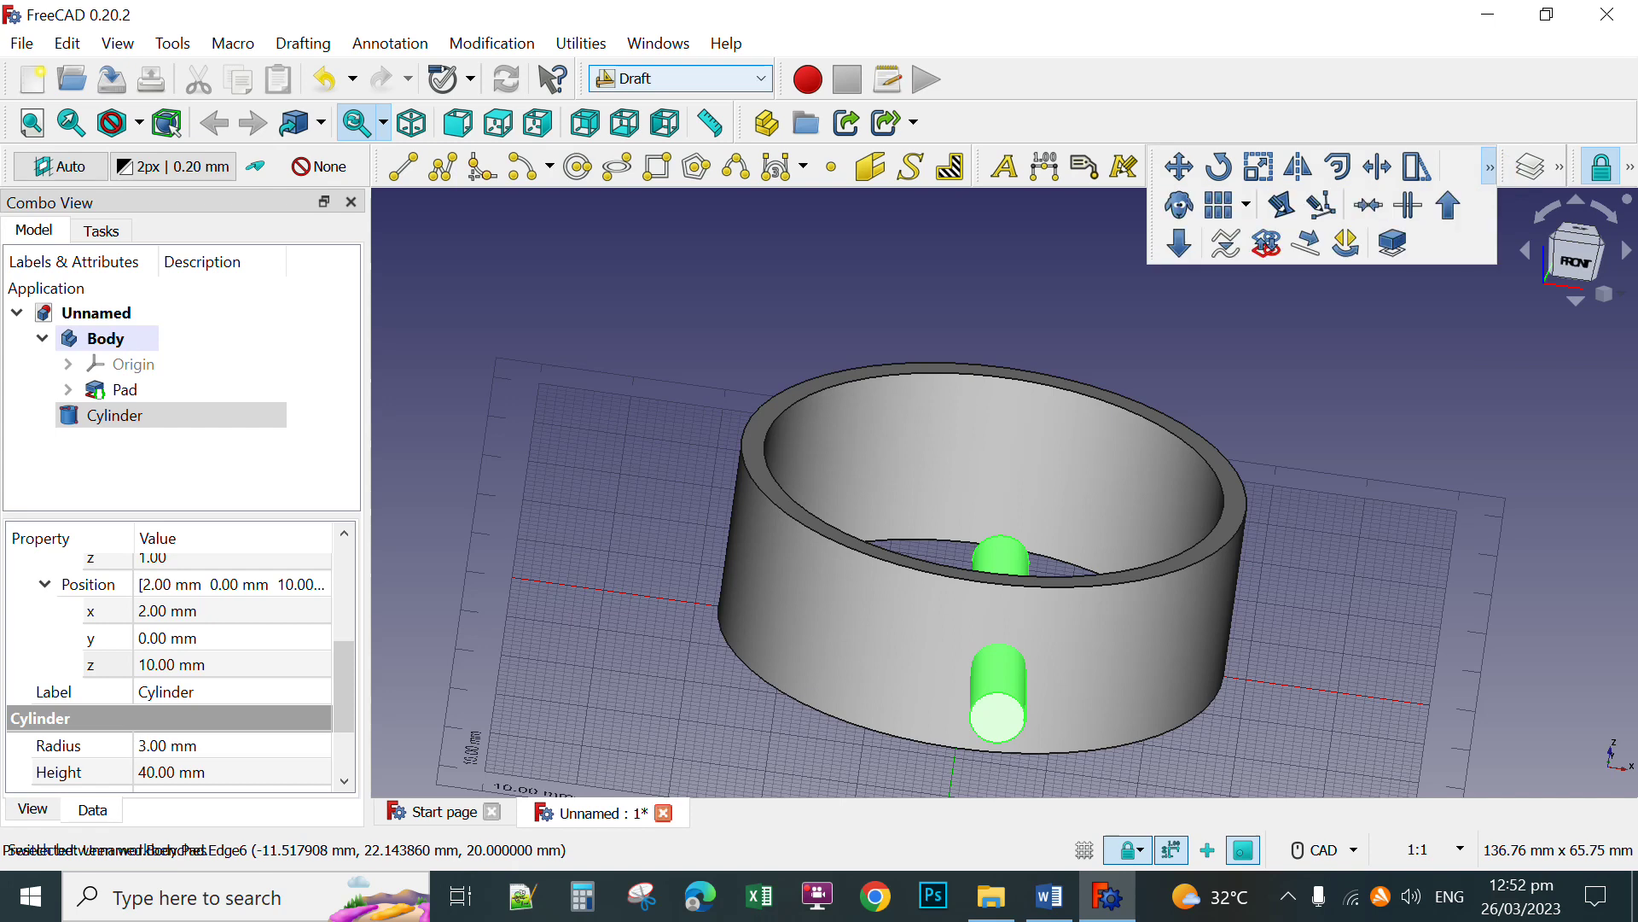
pyautogui.click(1245, 208)
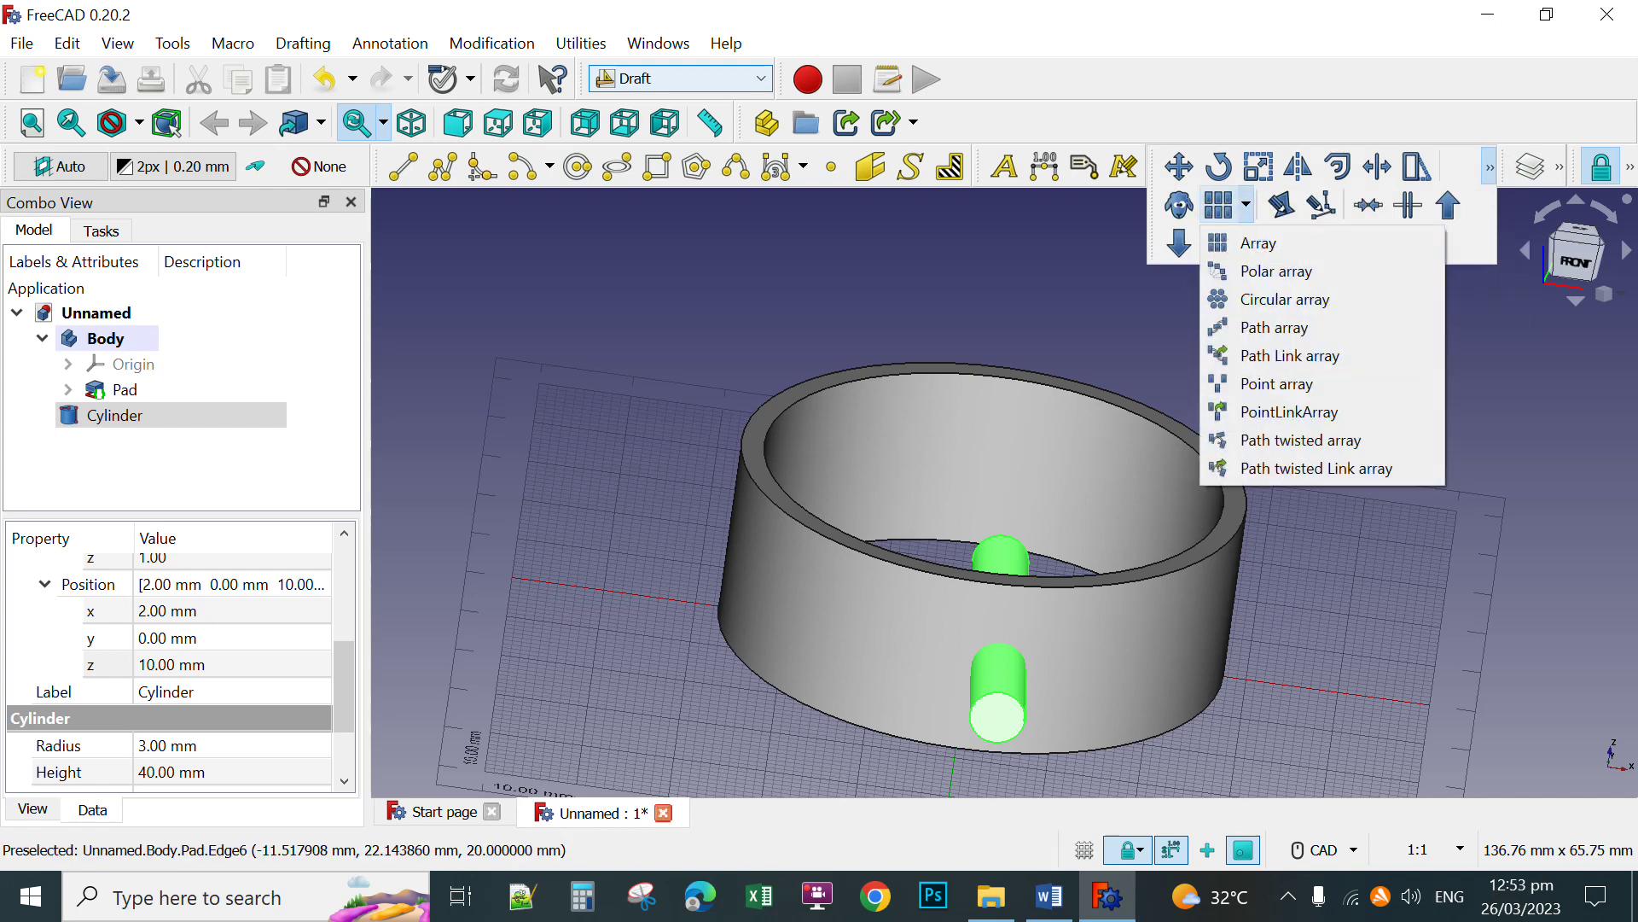
pyautogui.click(1267, 273)
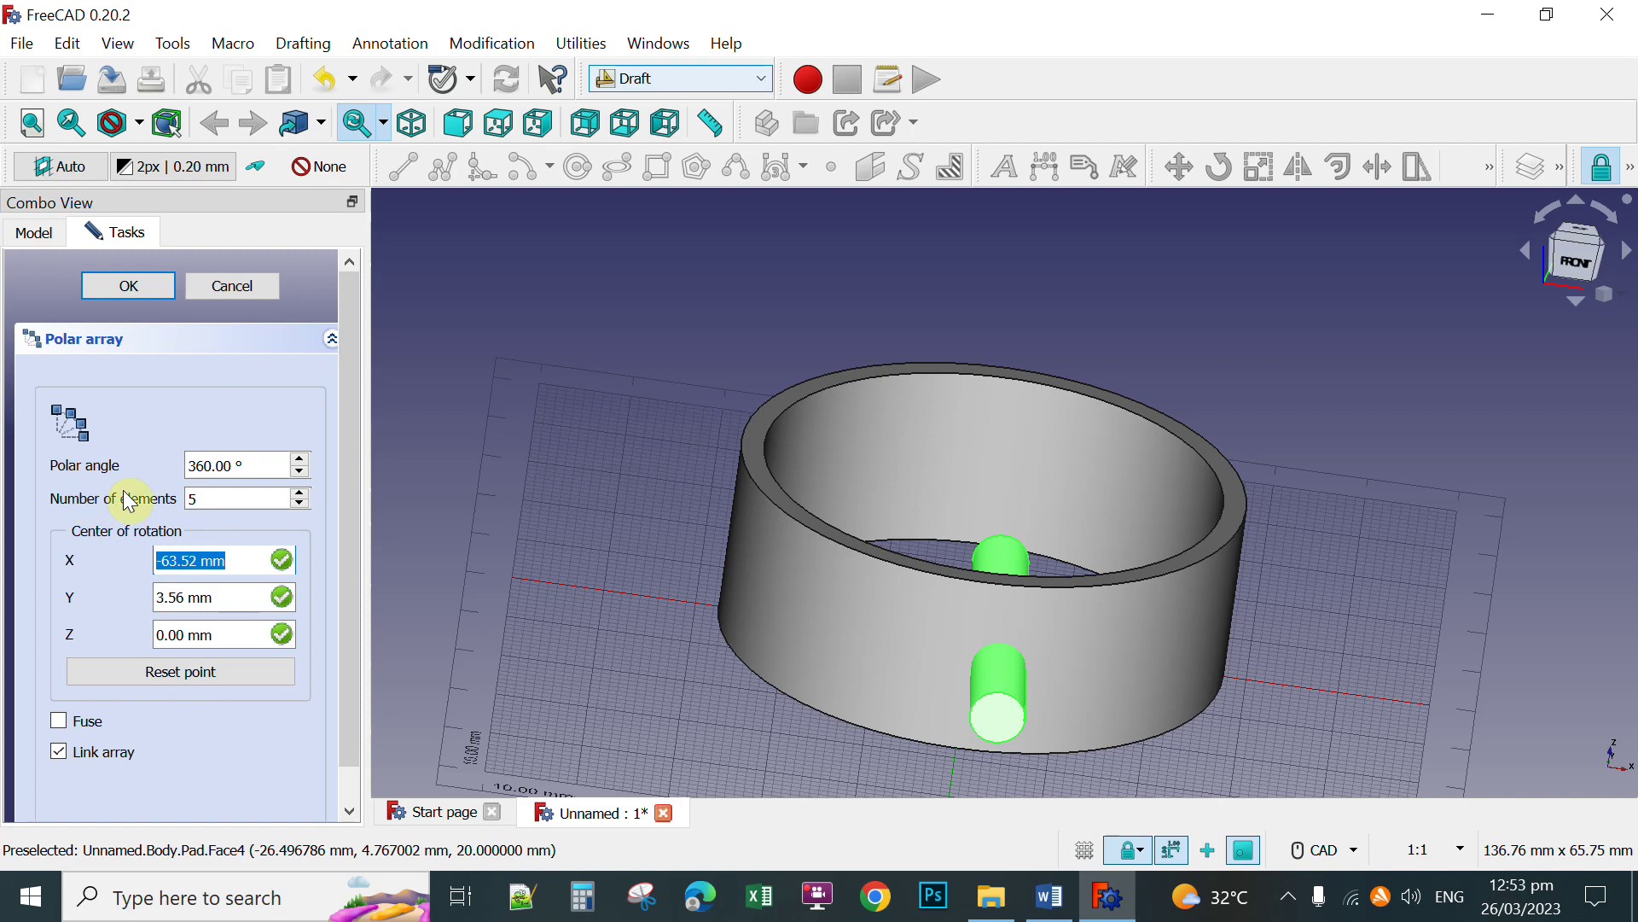
pyautogui.doubleClick(193, 500)
pyautogui.write('5')
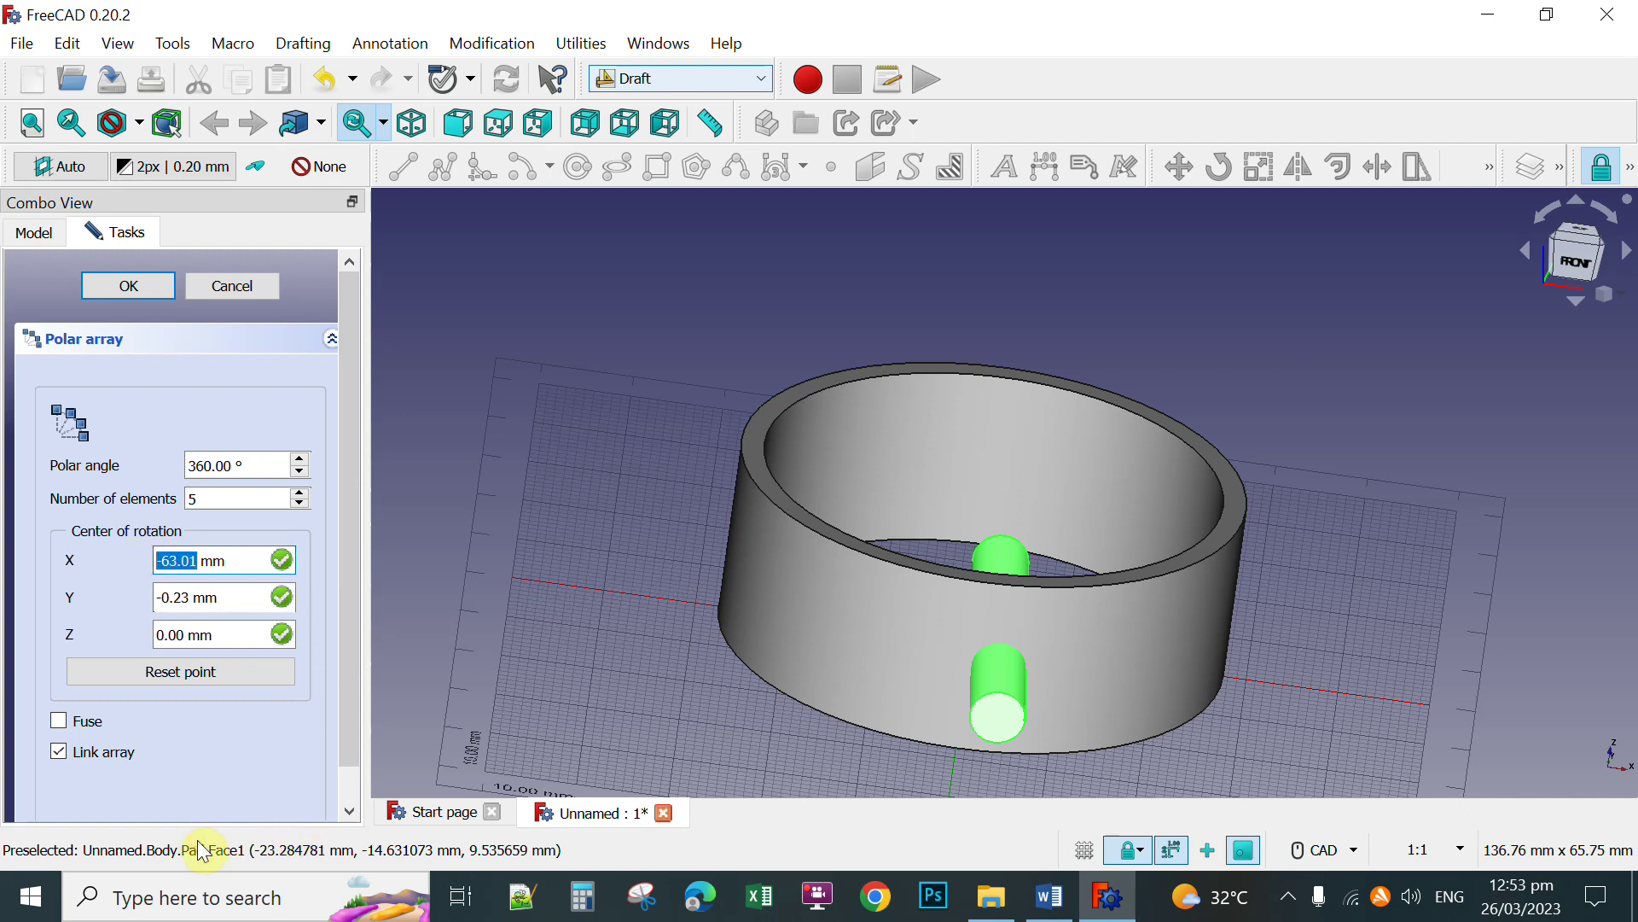
# Set the polar array's center of rotation to X 0 mm and Y 0 mm and create the array
pyautogui.write('0')
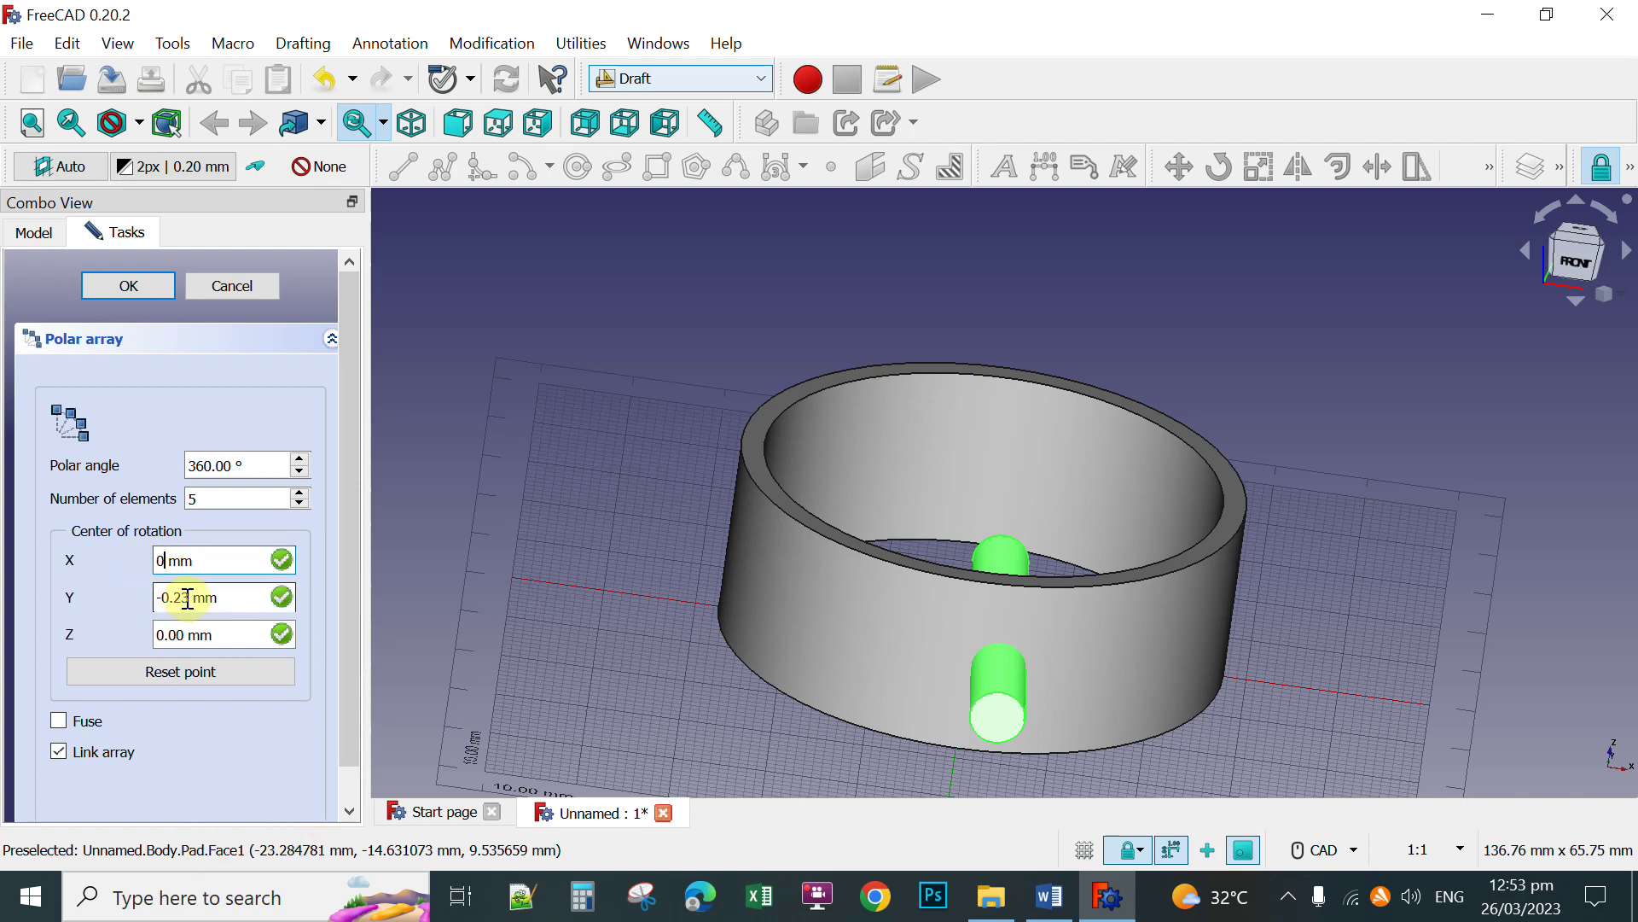
pyautogui.press('Tab')
pyautogui.write('0')
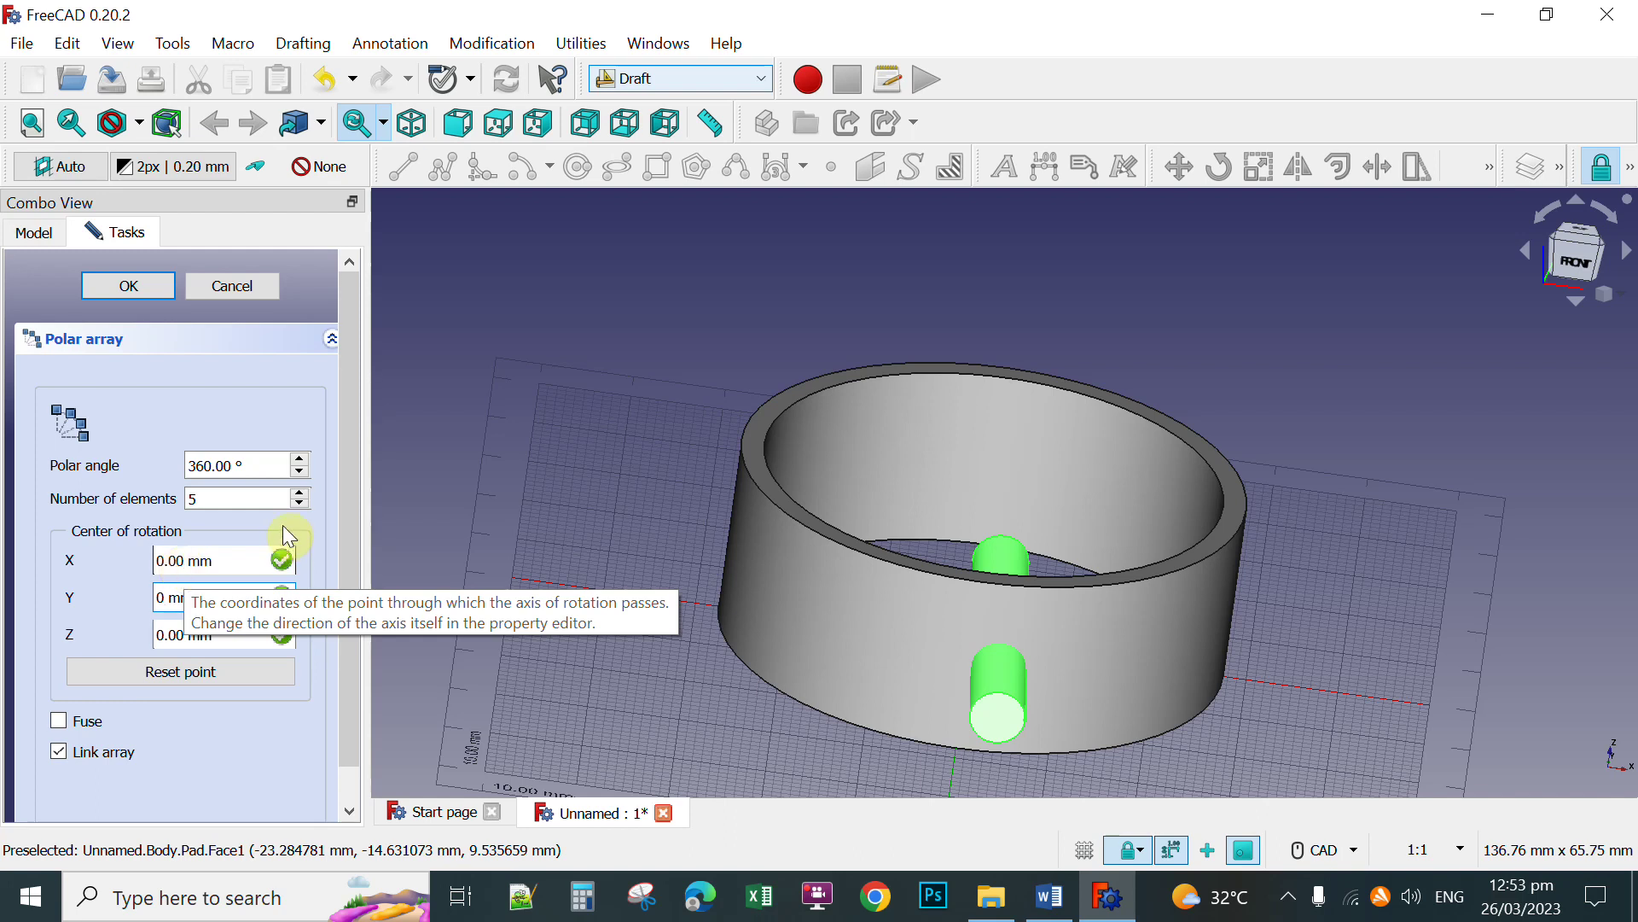
pyautogui.click(201, 436)
pyautogui.press('Return')
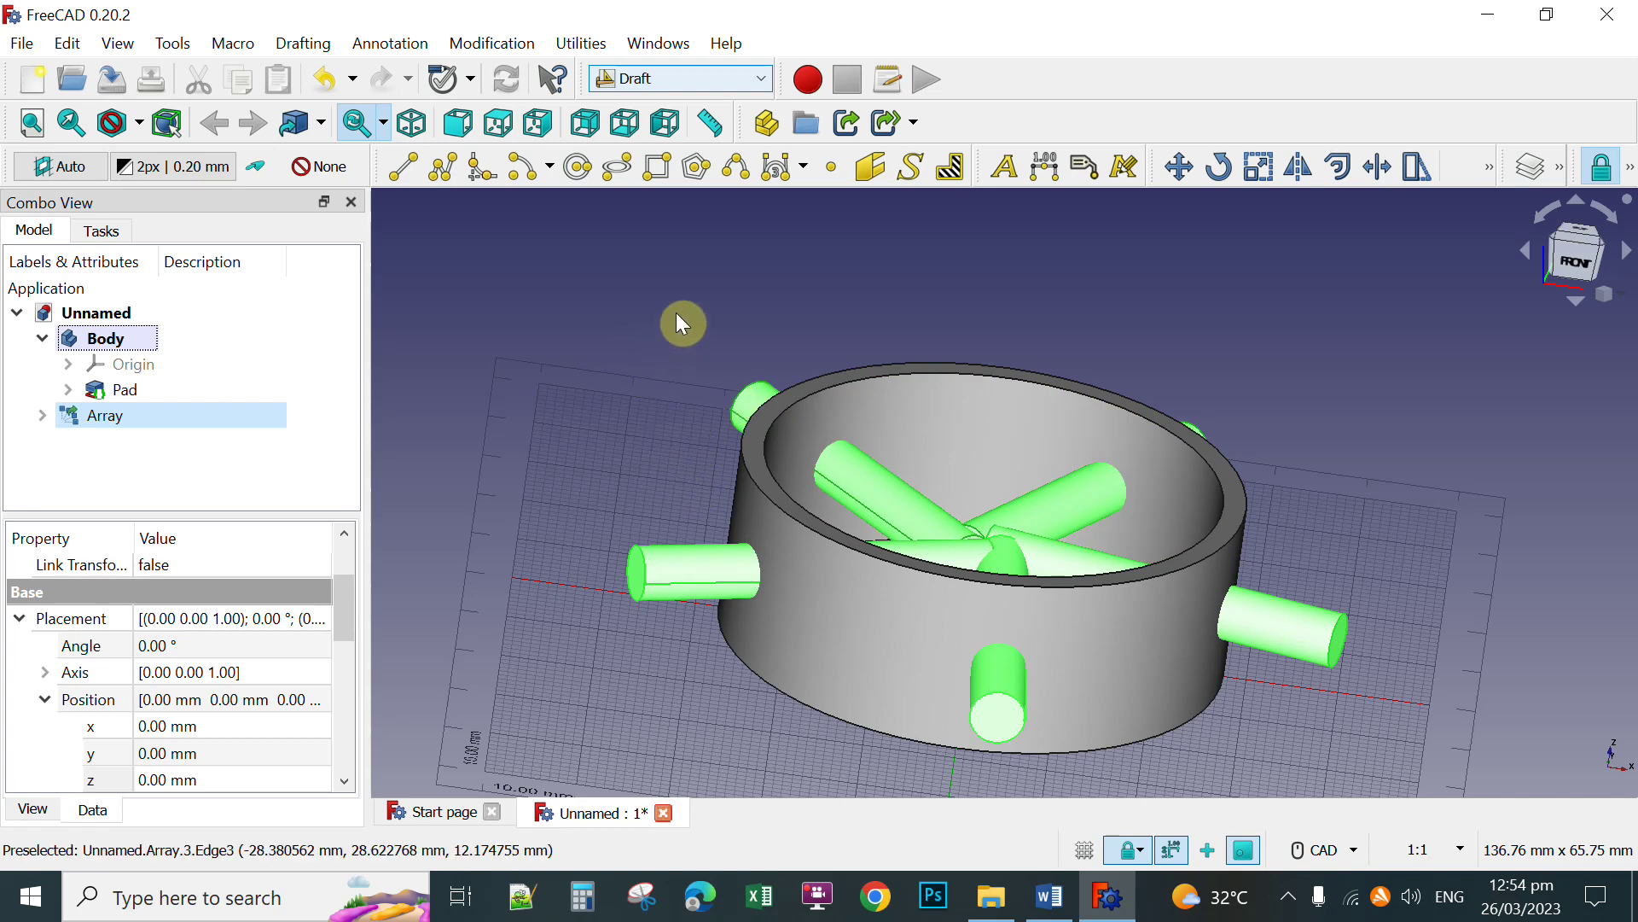
# Switch to the Part workbench and cut the polar array of cylinders from the ring body
pyautogui.click(765, 75)
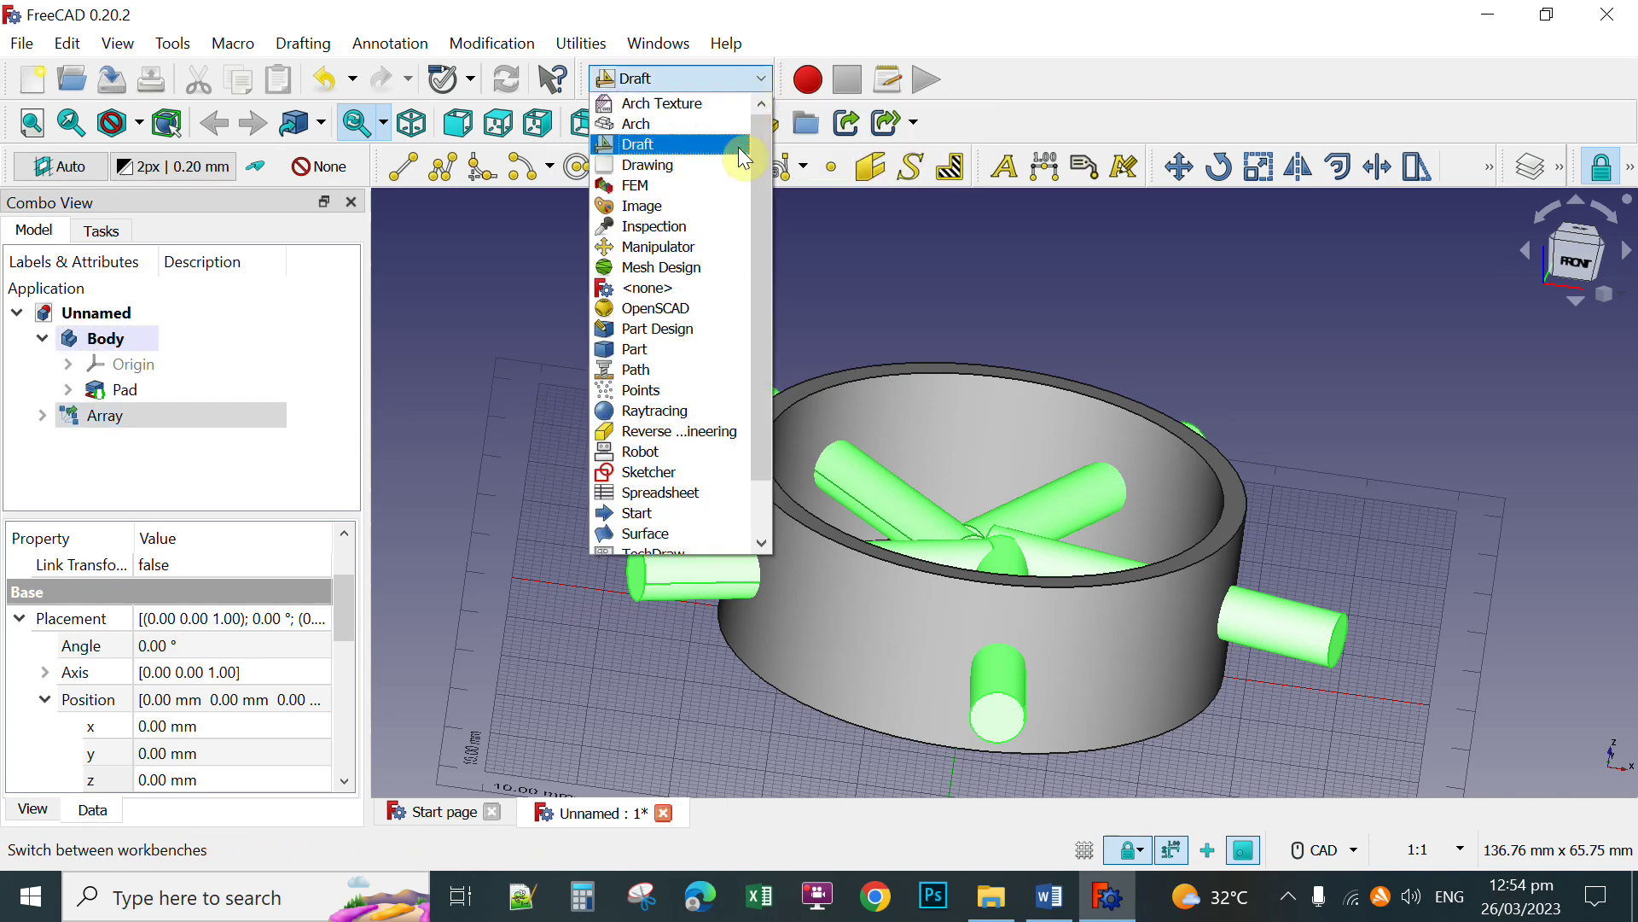
pyautogui.click(642, 351)
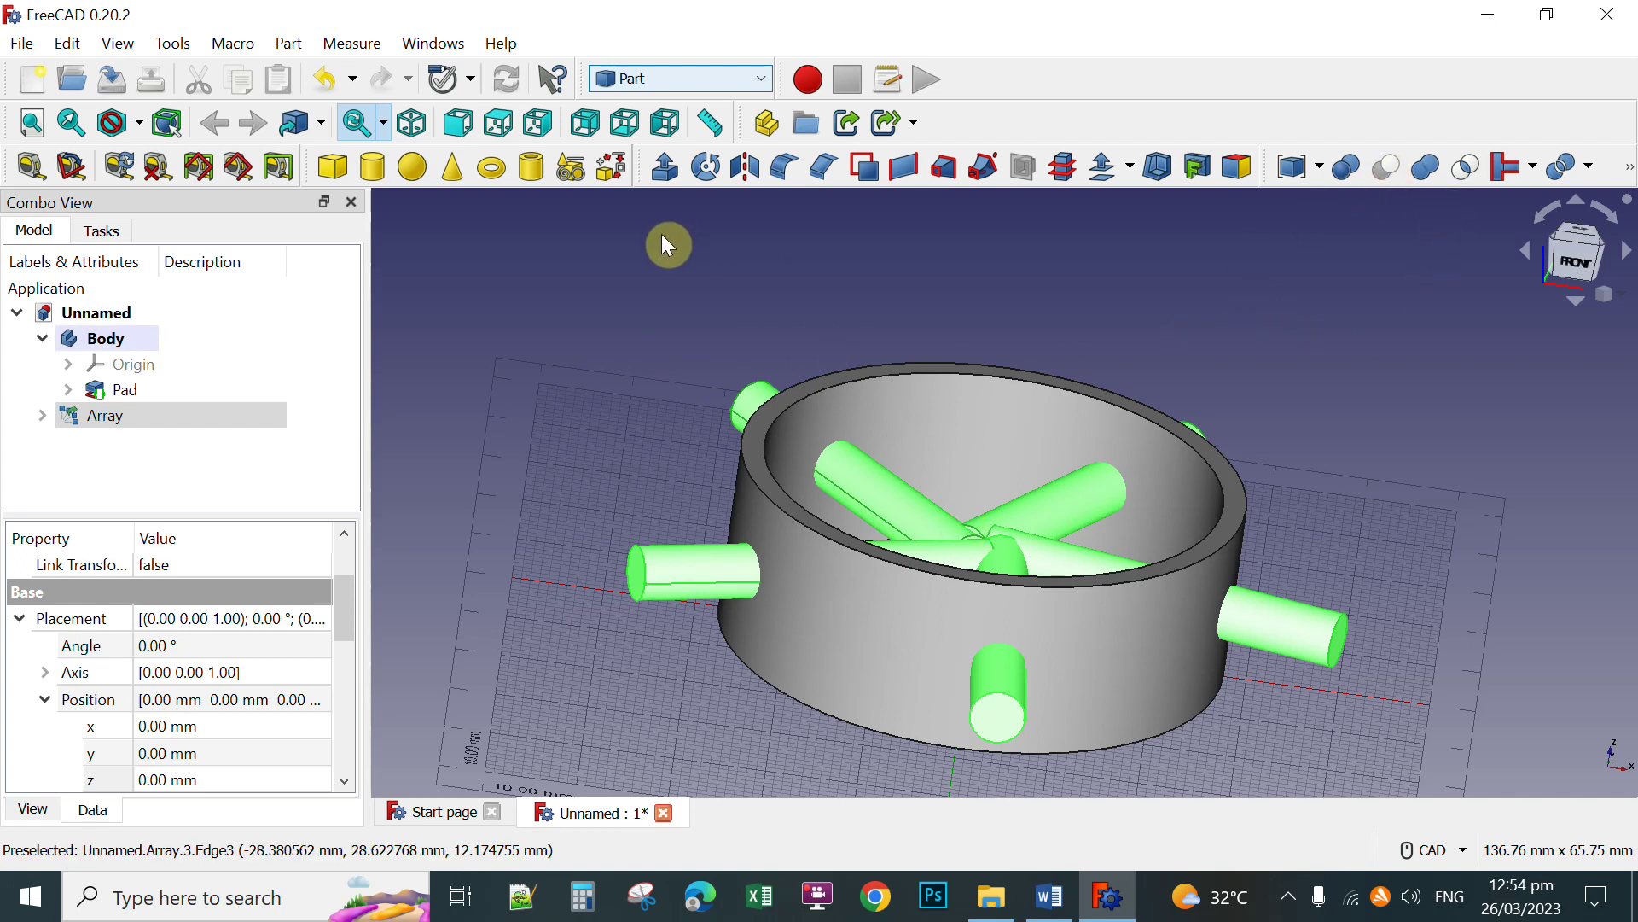
pyautogui.click(105, 338)
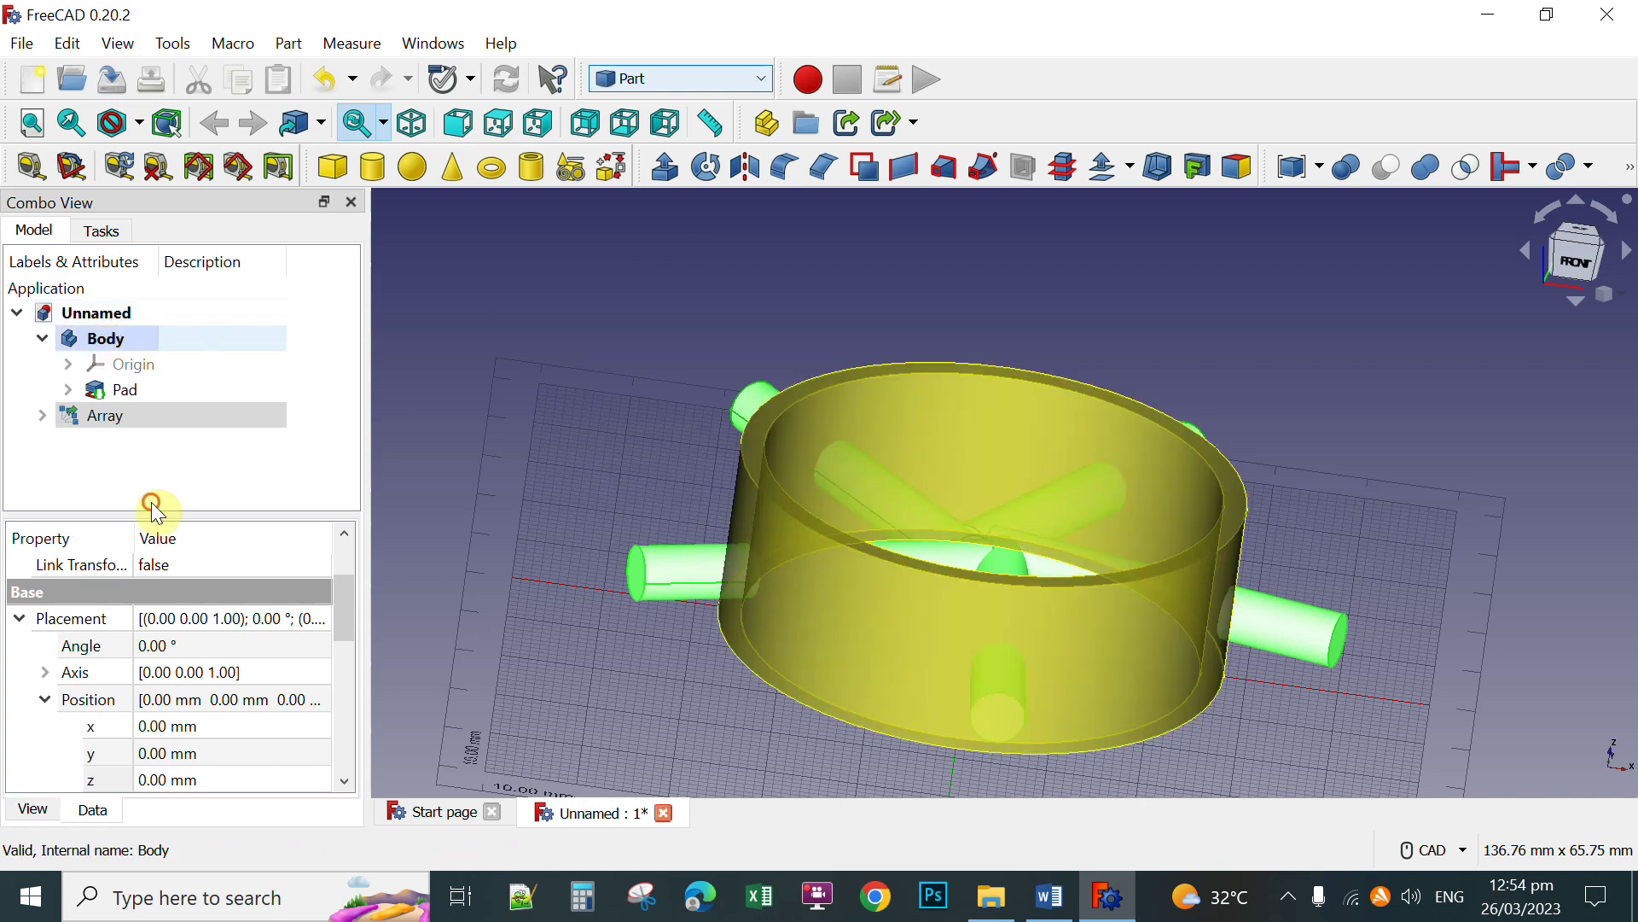
pyautogui.keyDown('ctrl'); pyautogui.click(100, 418); pyautogui.keyUp('ctrl')
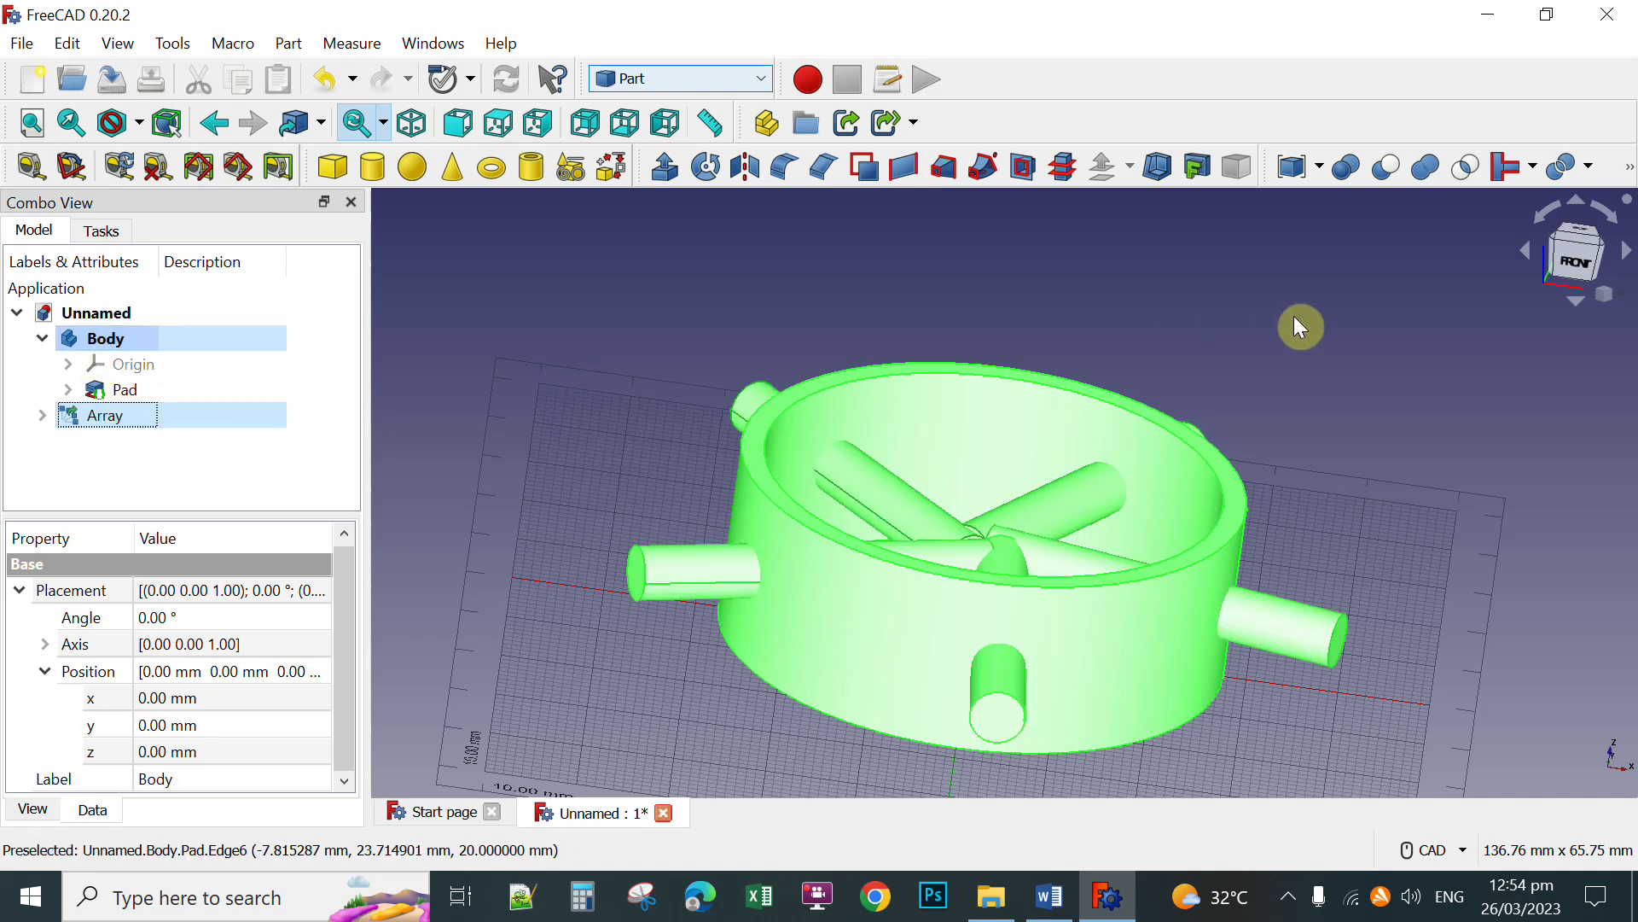
pyautogui.click(1388, 168)
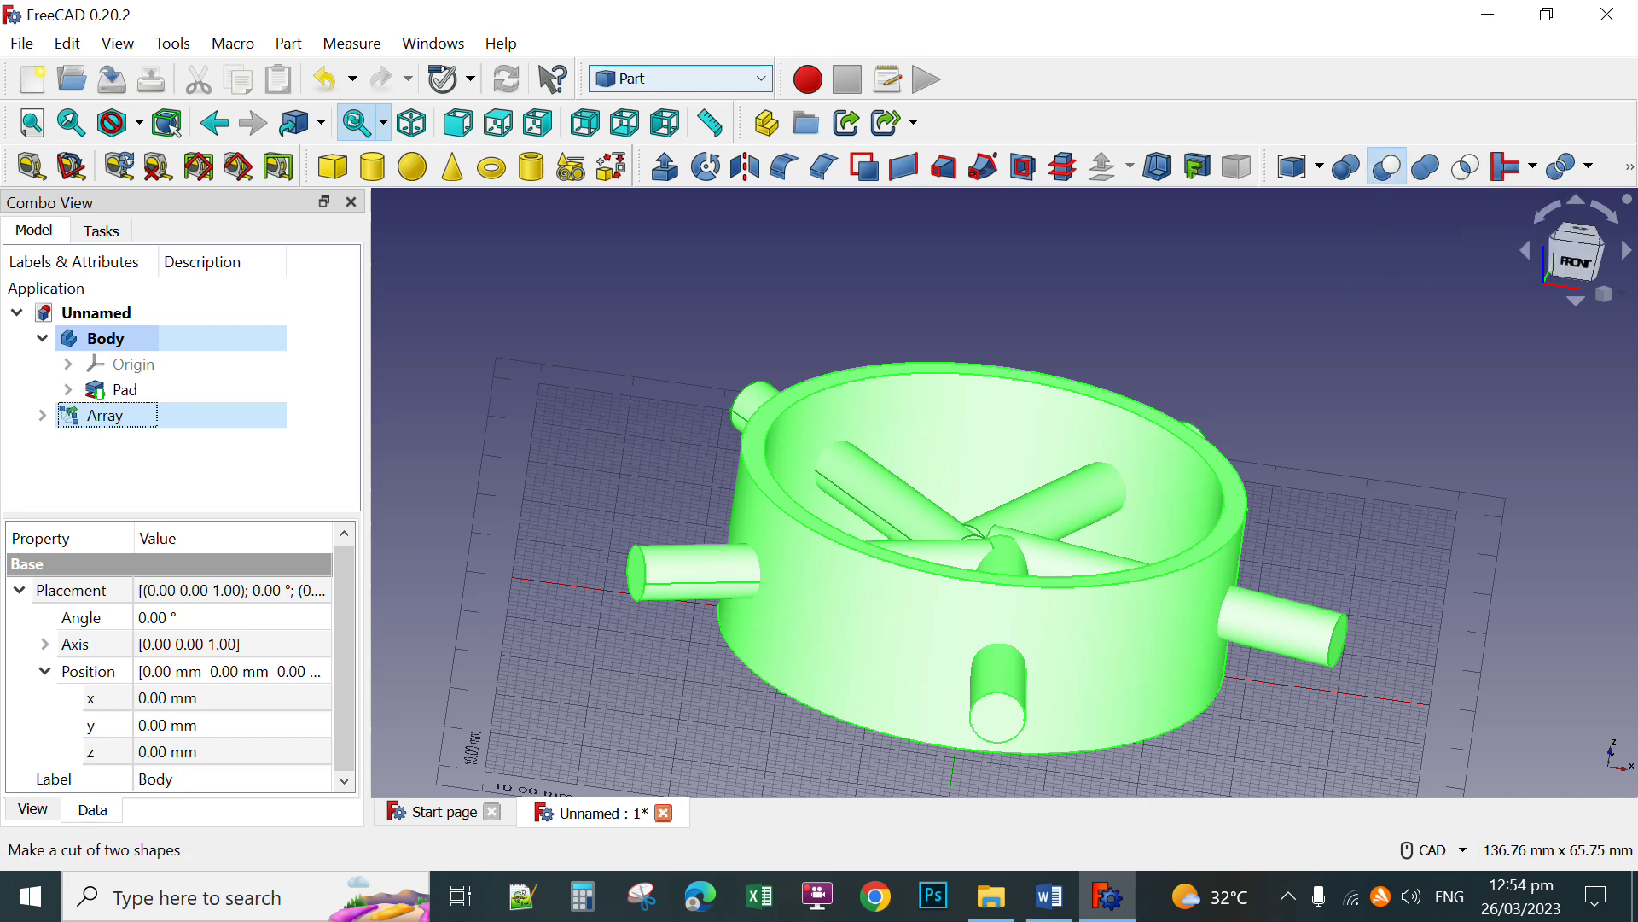
pyautogui.click(1308, 592)
pyautogui.moveTo(1307, 588); pyautogui.dragTo(1332, 431, button='middle')
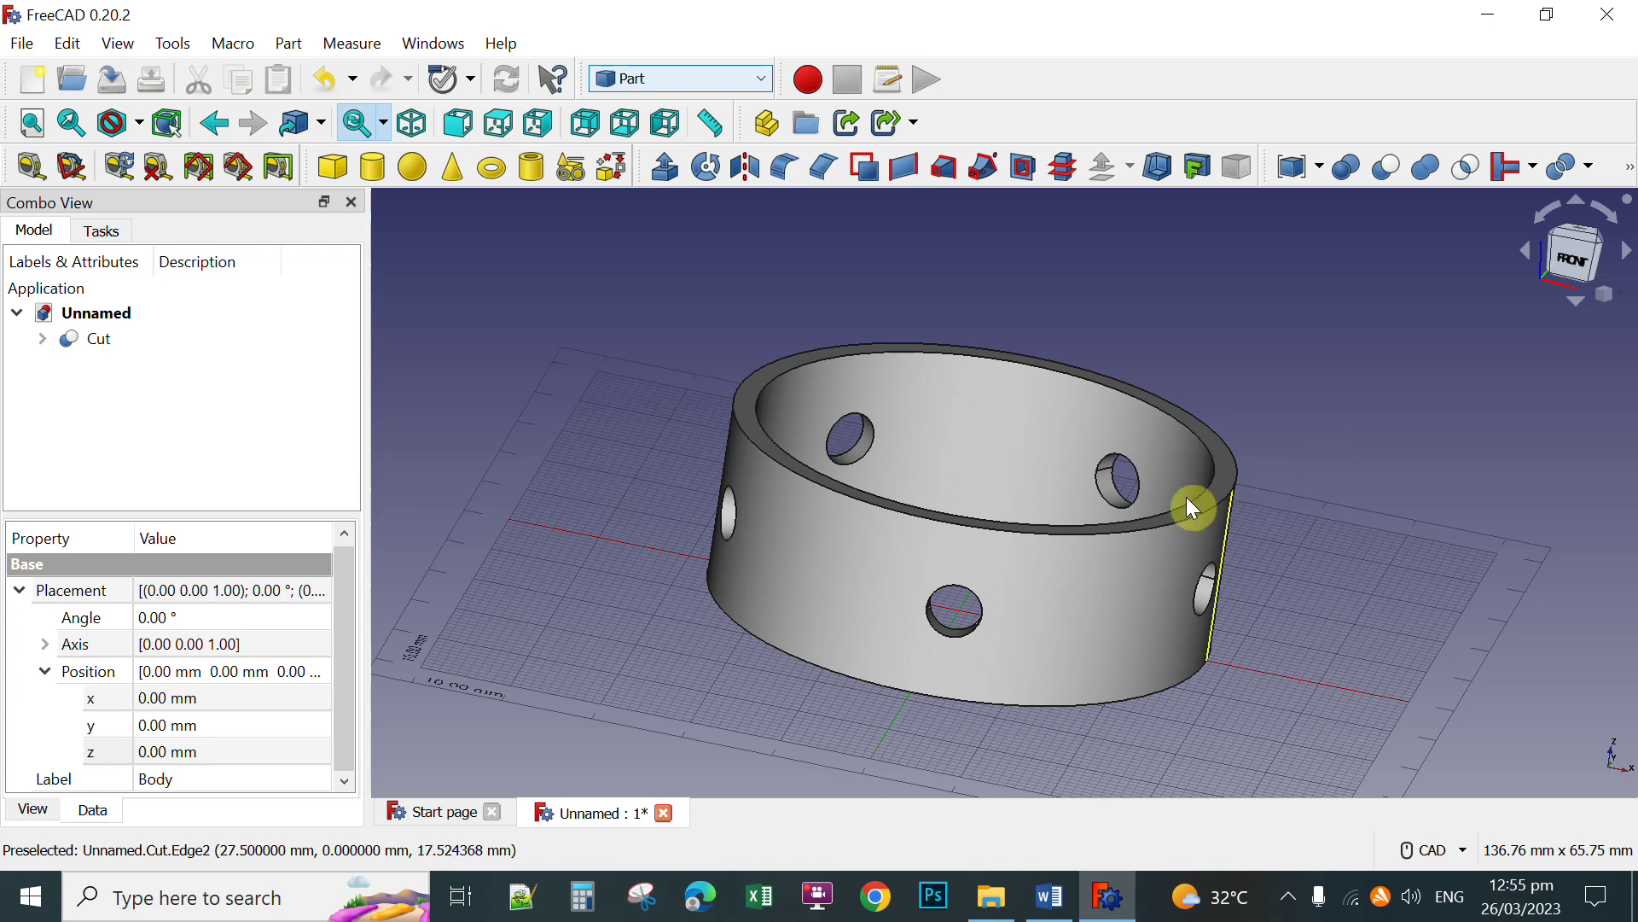
# Apply an equal-distance chamfer to all edges of the cut ring, entering 0.3 mm as the length
pyautogui.click(998, 445)
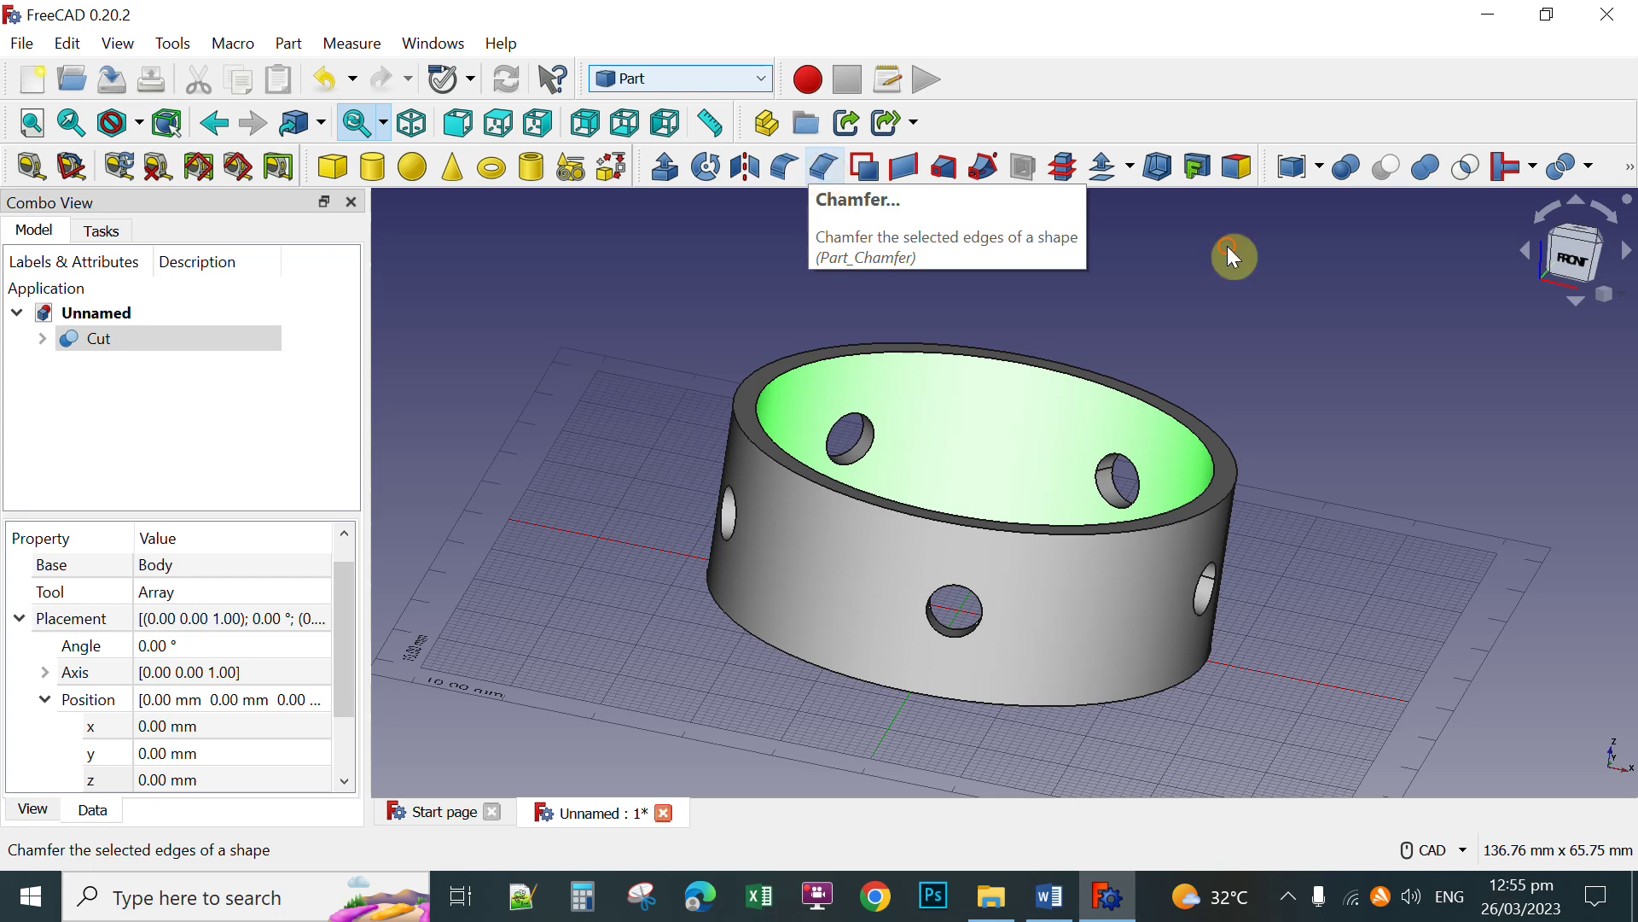
pyautogui.click(825, 170)
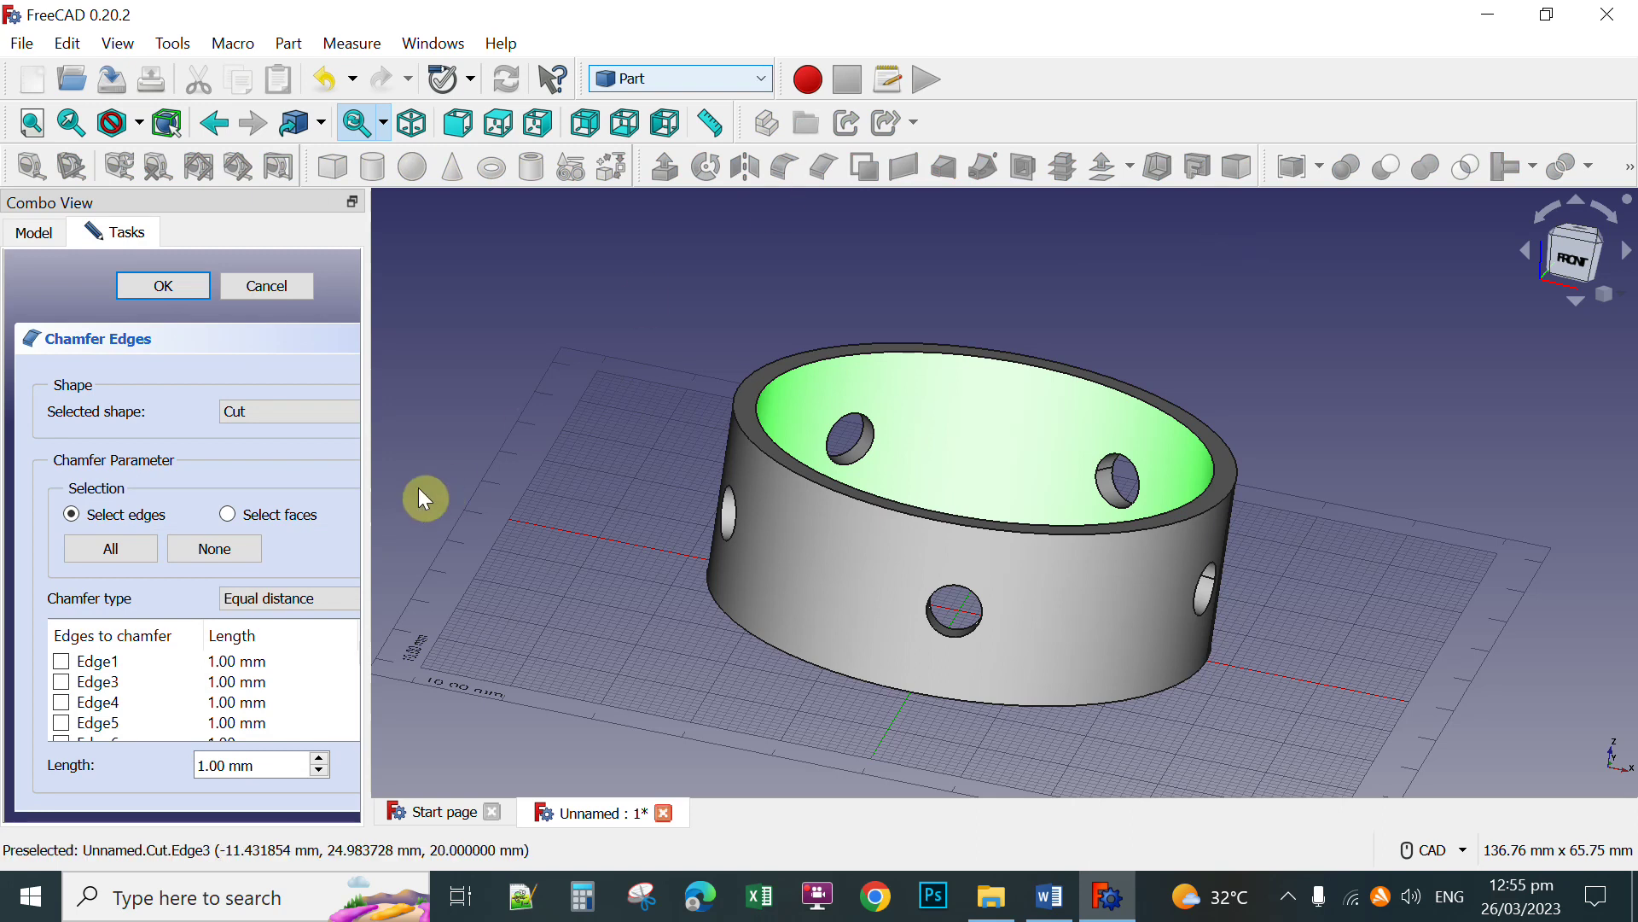
pyautogui.doubleClick(209, 765)
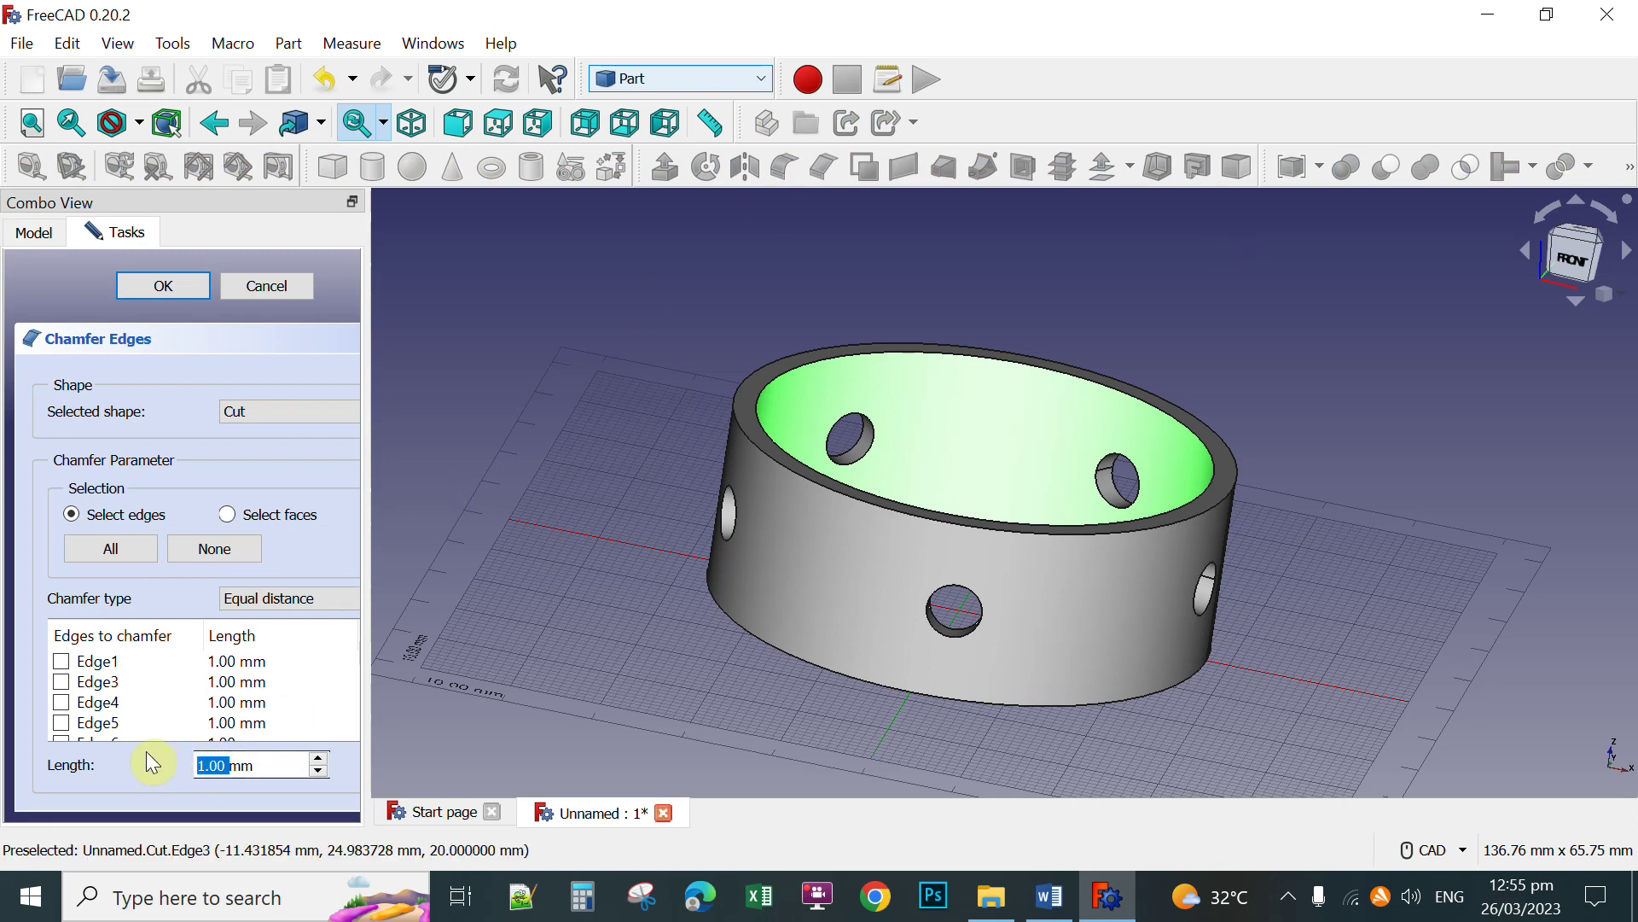
pyautogui.write('.3')
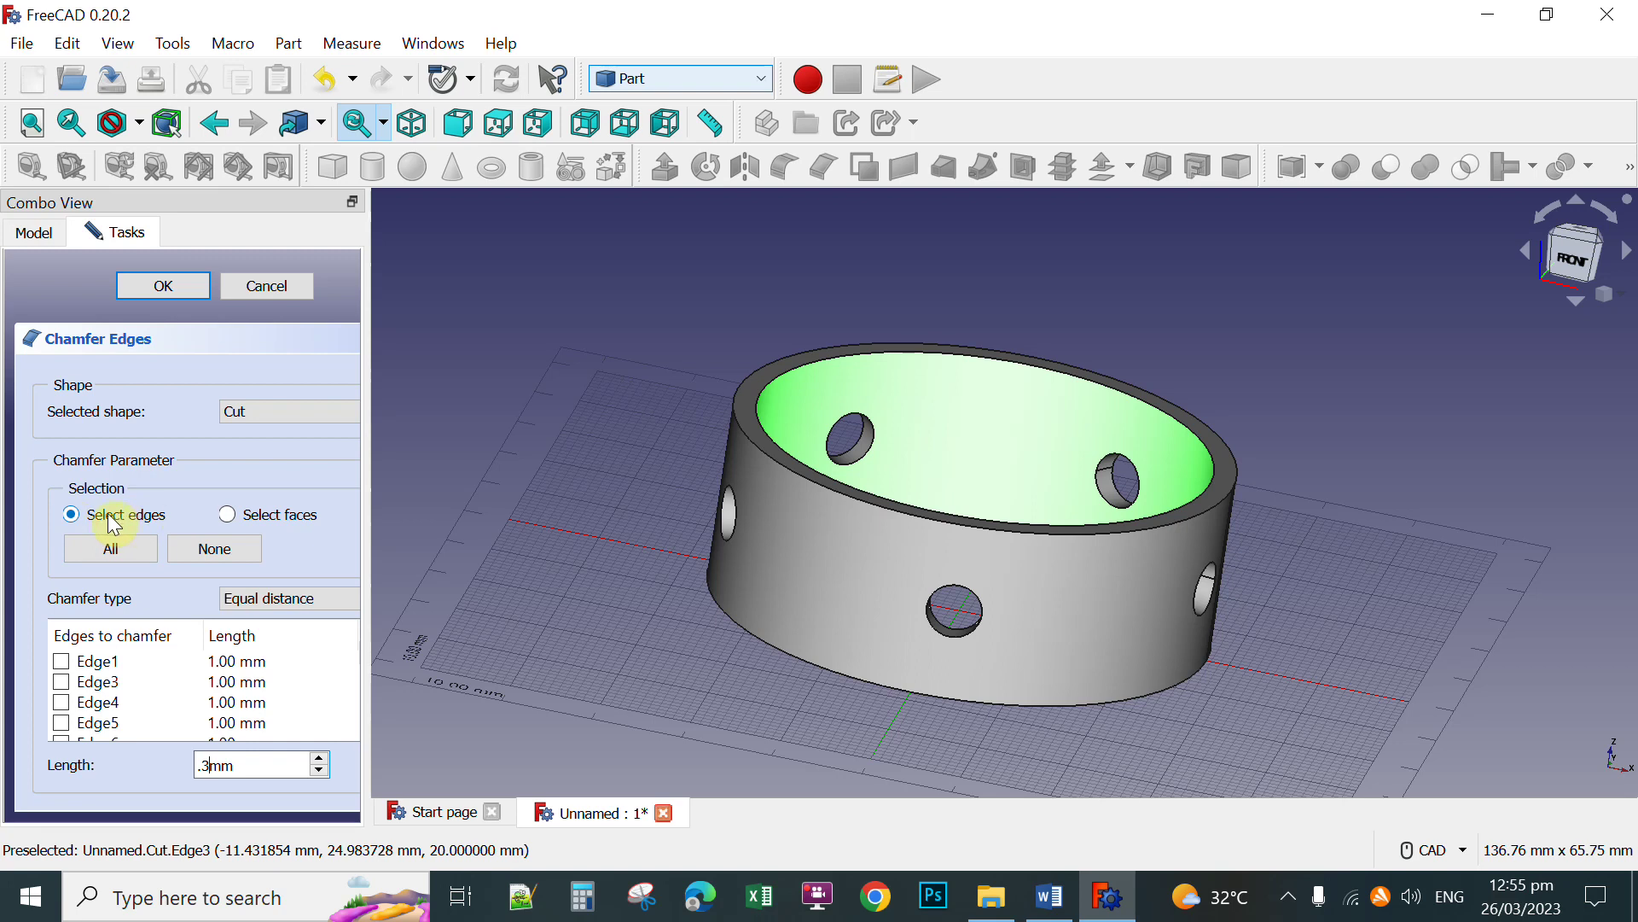
pyautogui.click(100, 550)
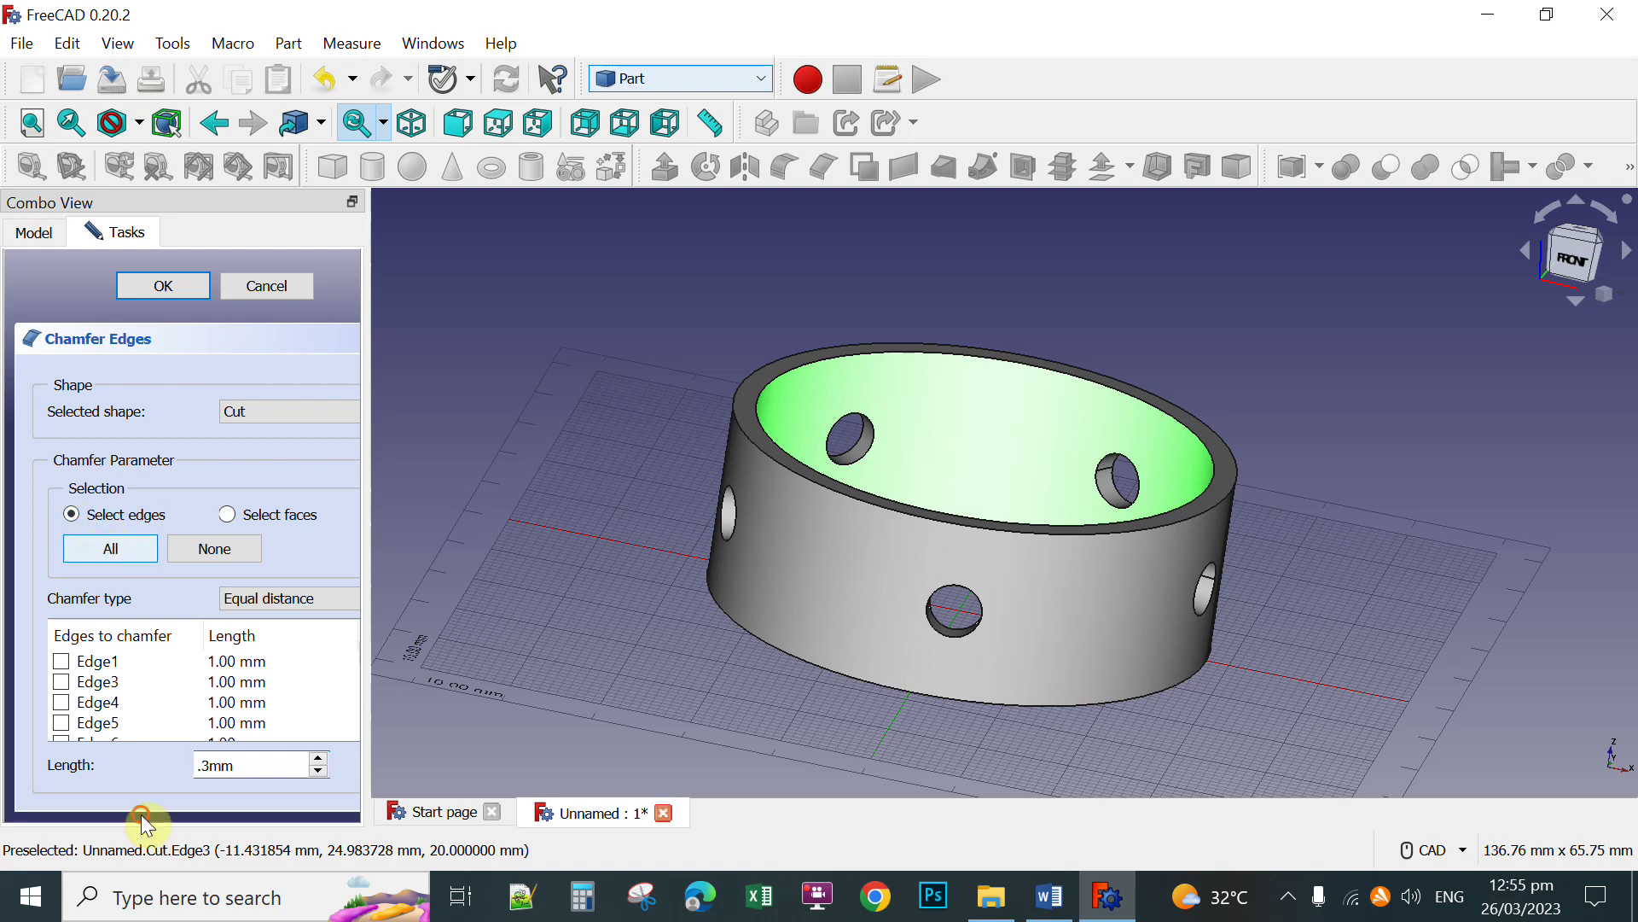
pyautogui.click(152, 289)
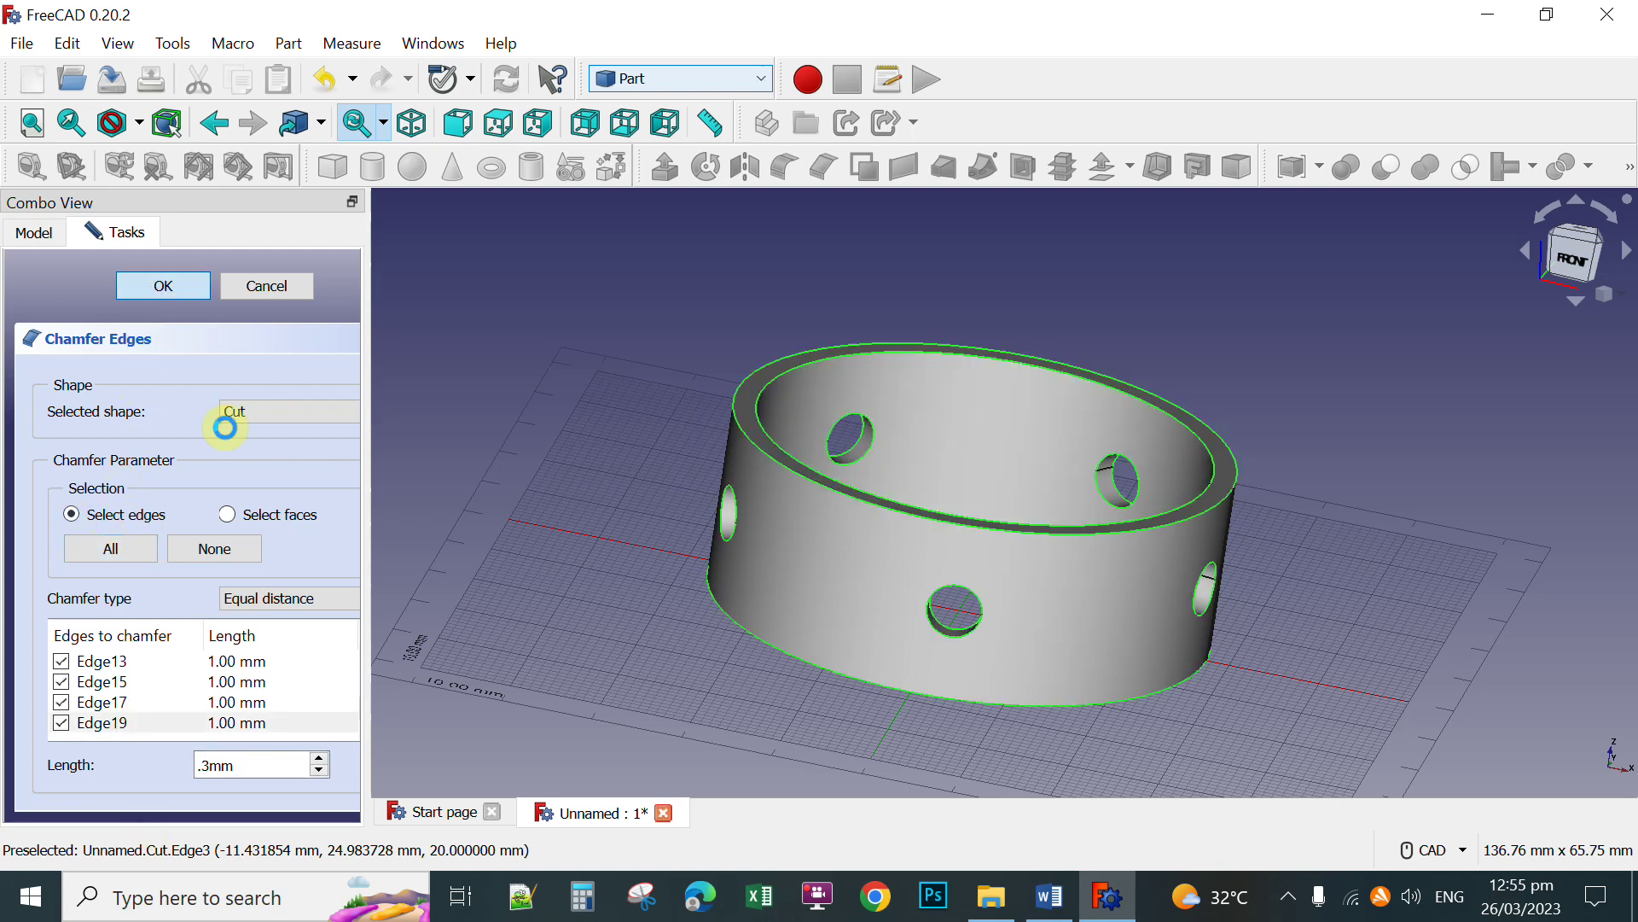
pyautogui.moveTo(1314, 401); pyautogui.dragTo(1288, 421, button='middle')
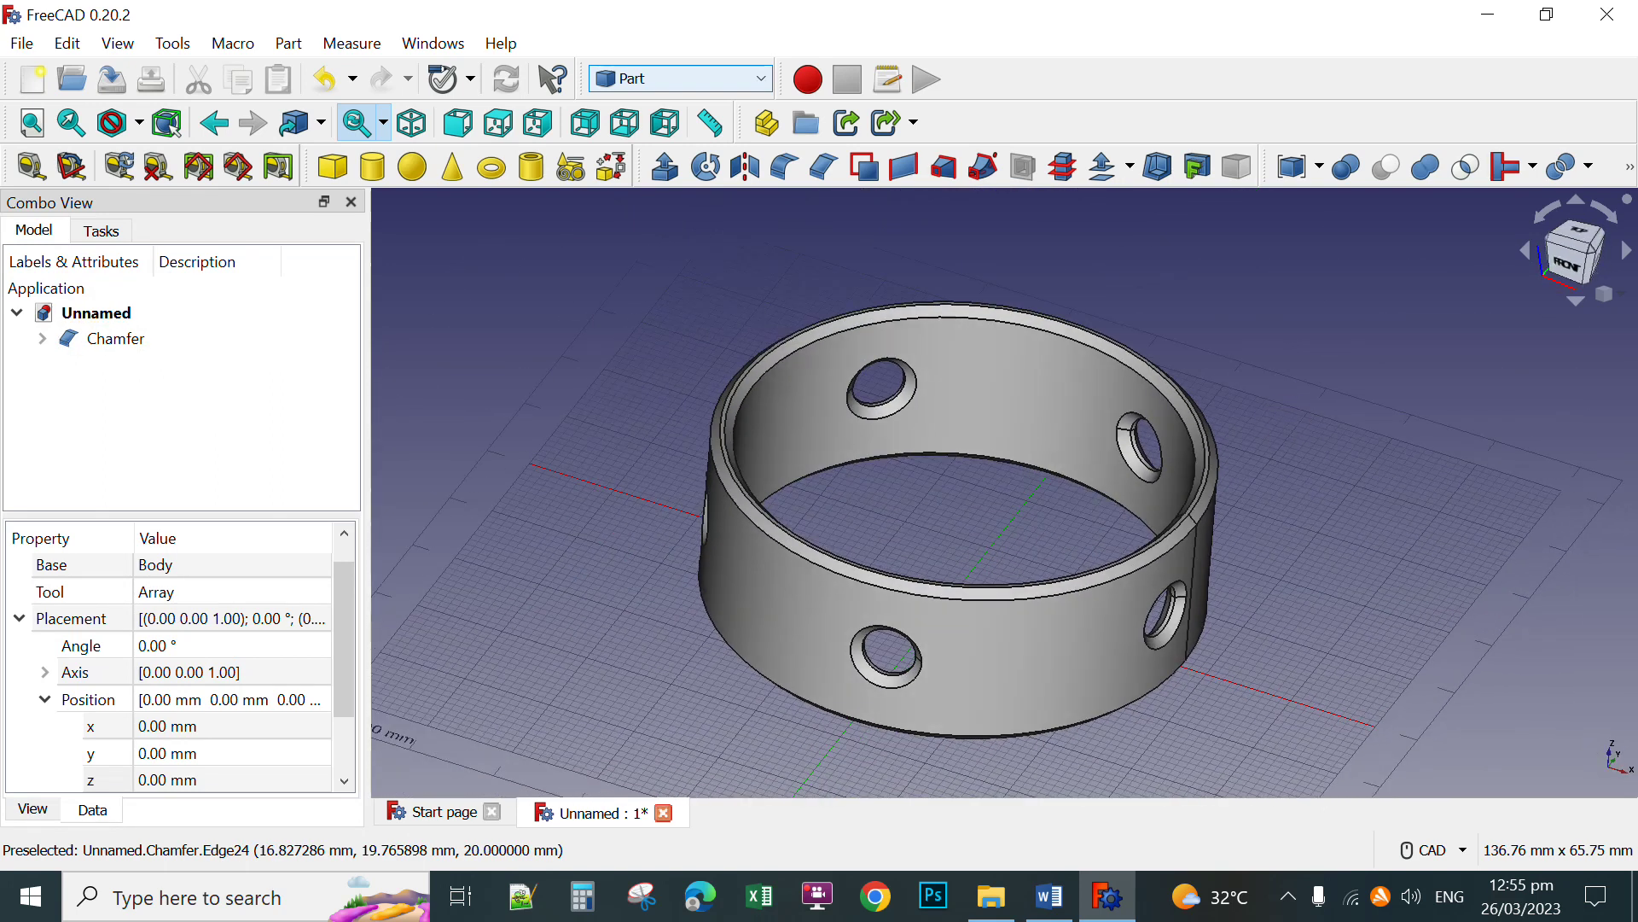
# Set the chamfered ring's appearance material to Gold and inspect the ring from another angle
pyautogui.rightClick(986, 381)
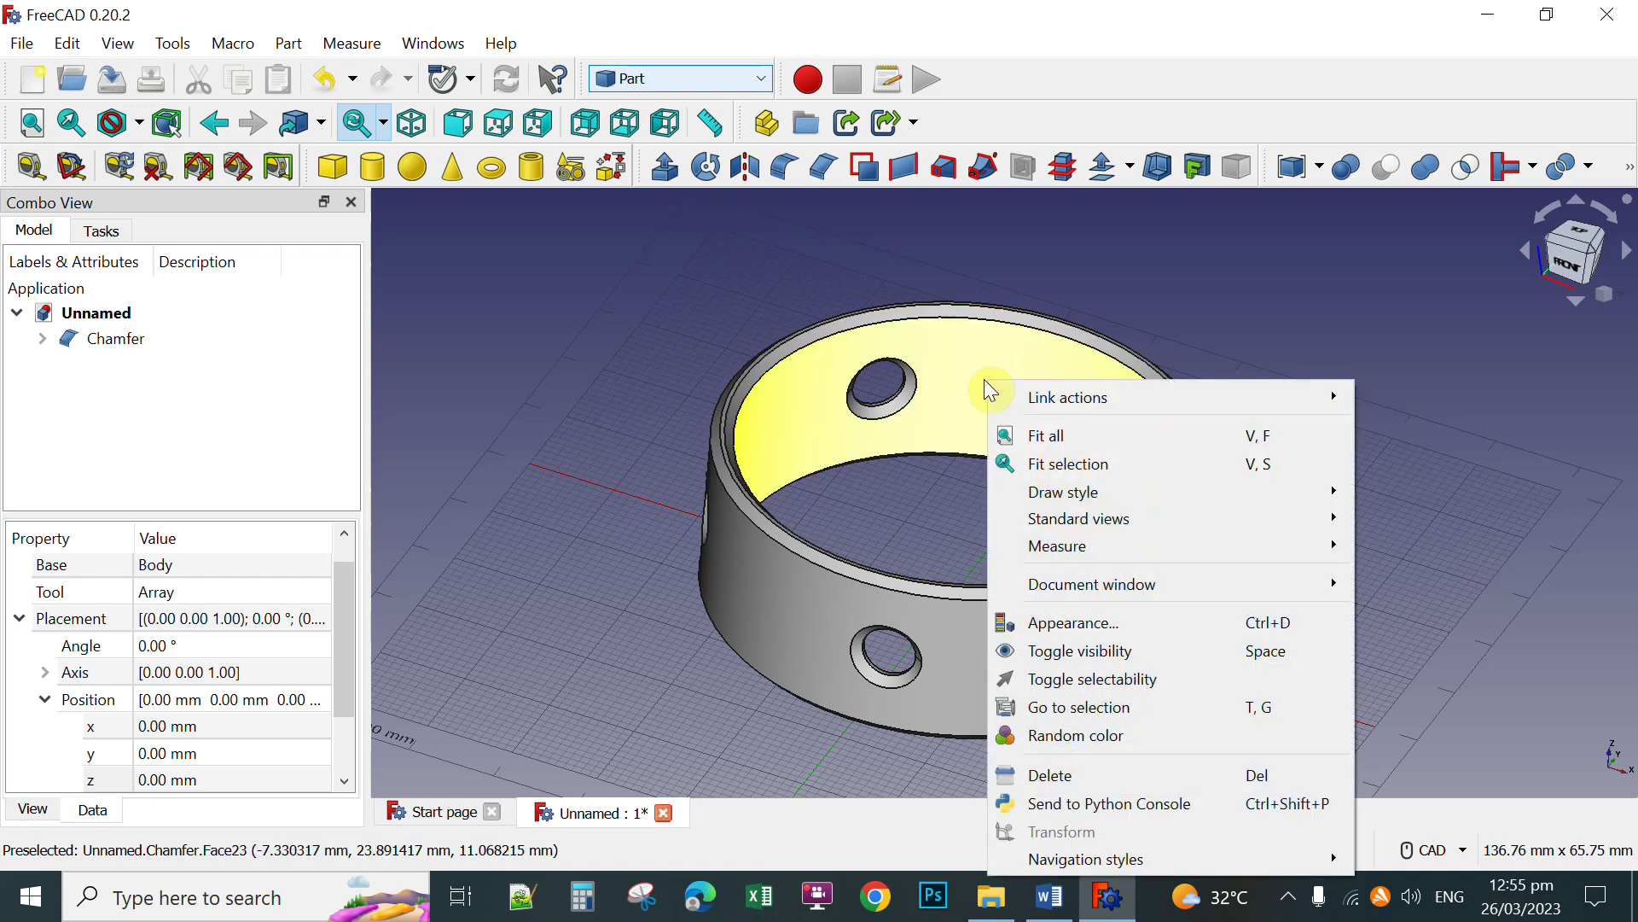
pyautogui.click(1056, 624)
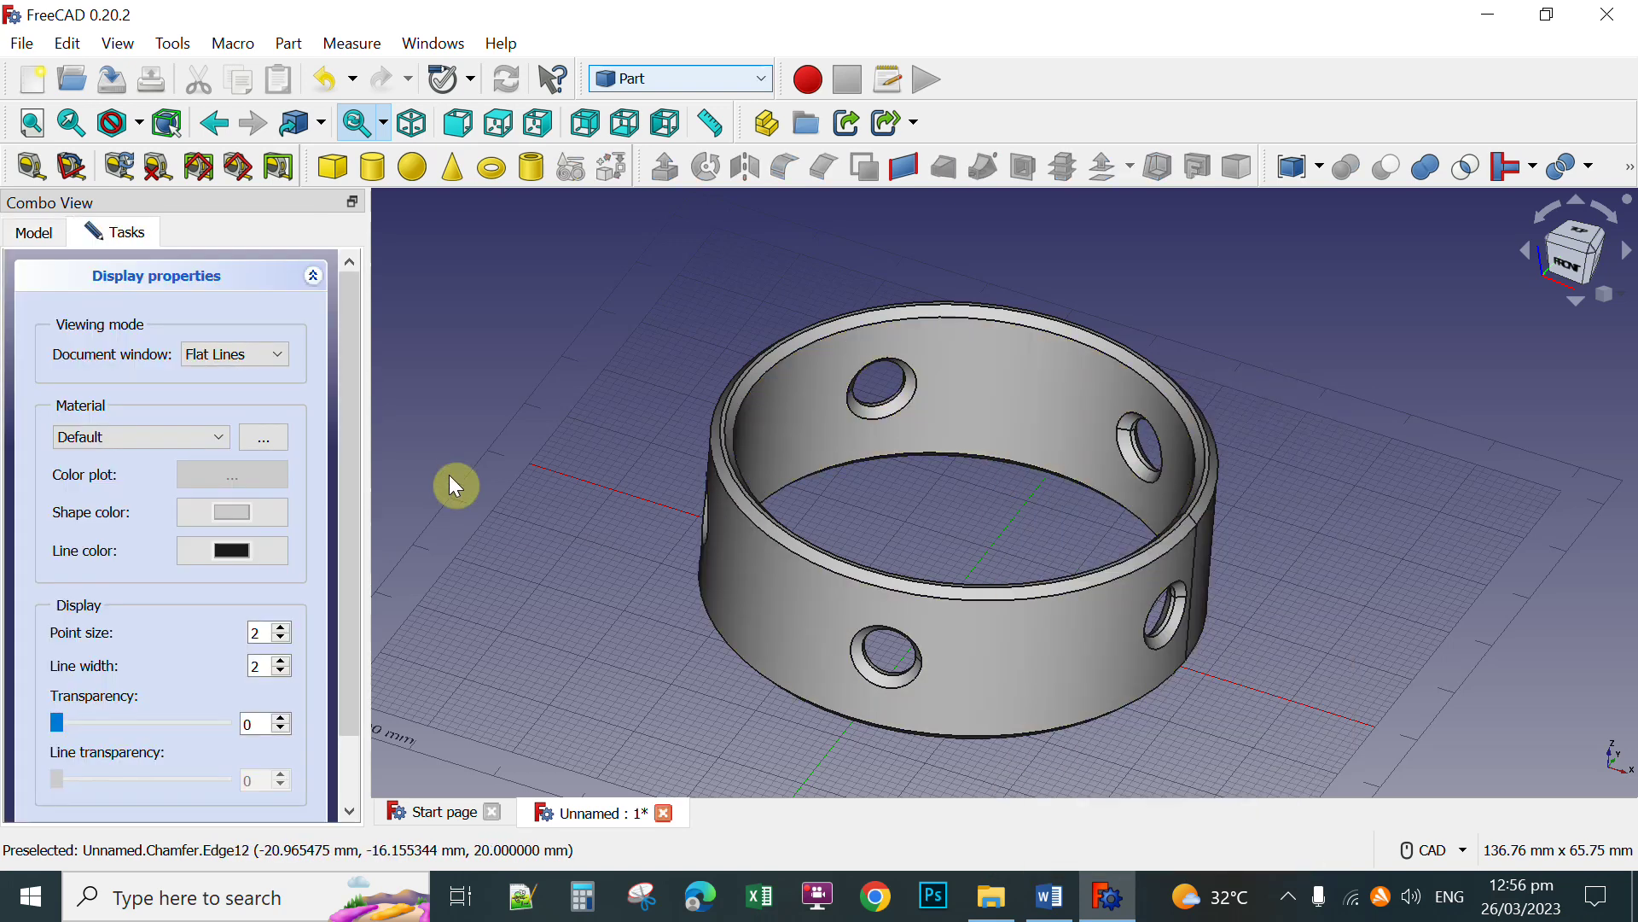
pyautogui.click(222, 443)
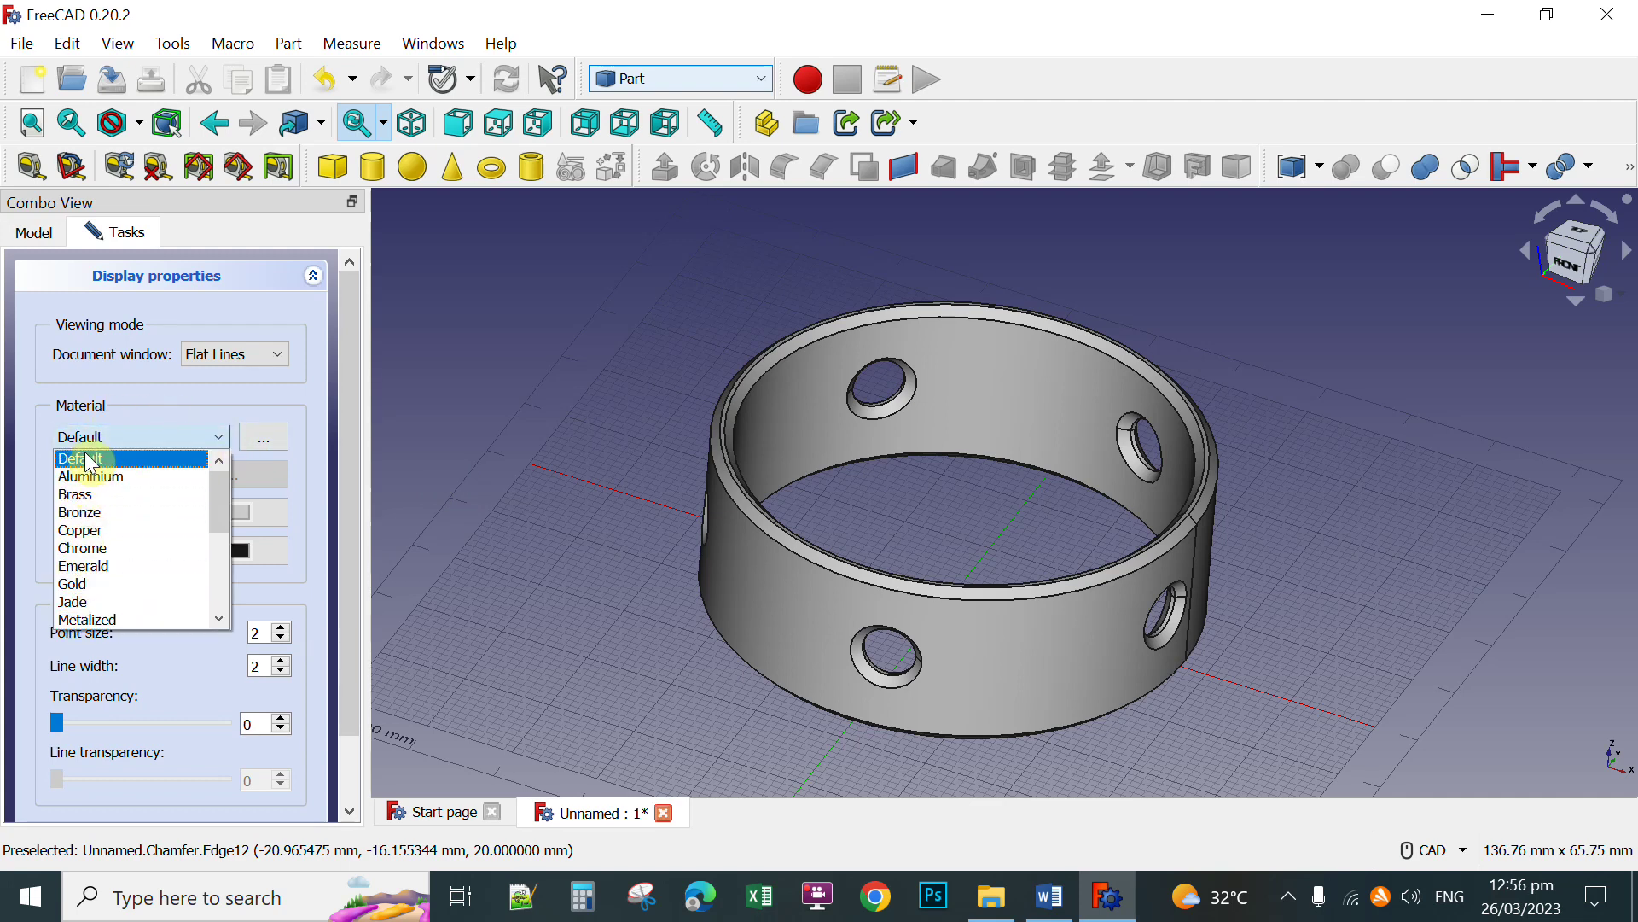
pyautogui.click(86, 588)
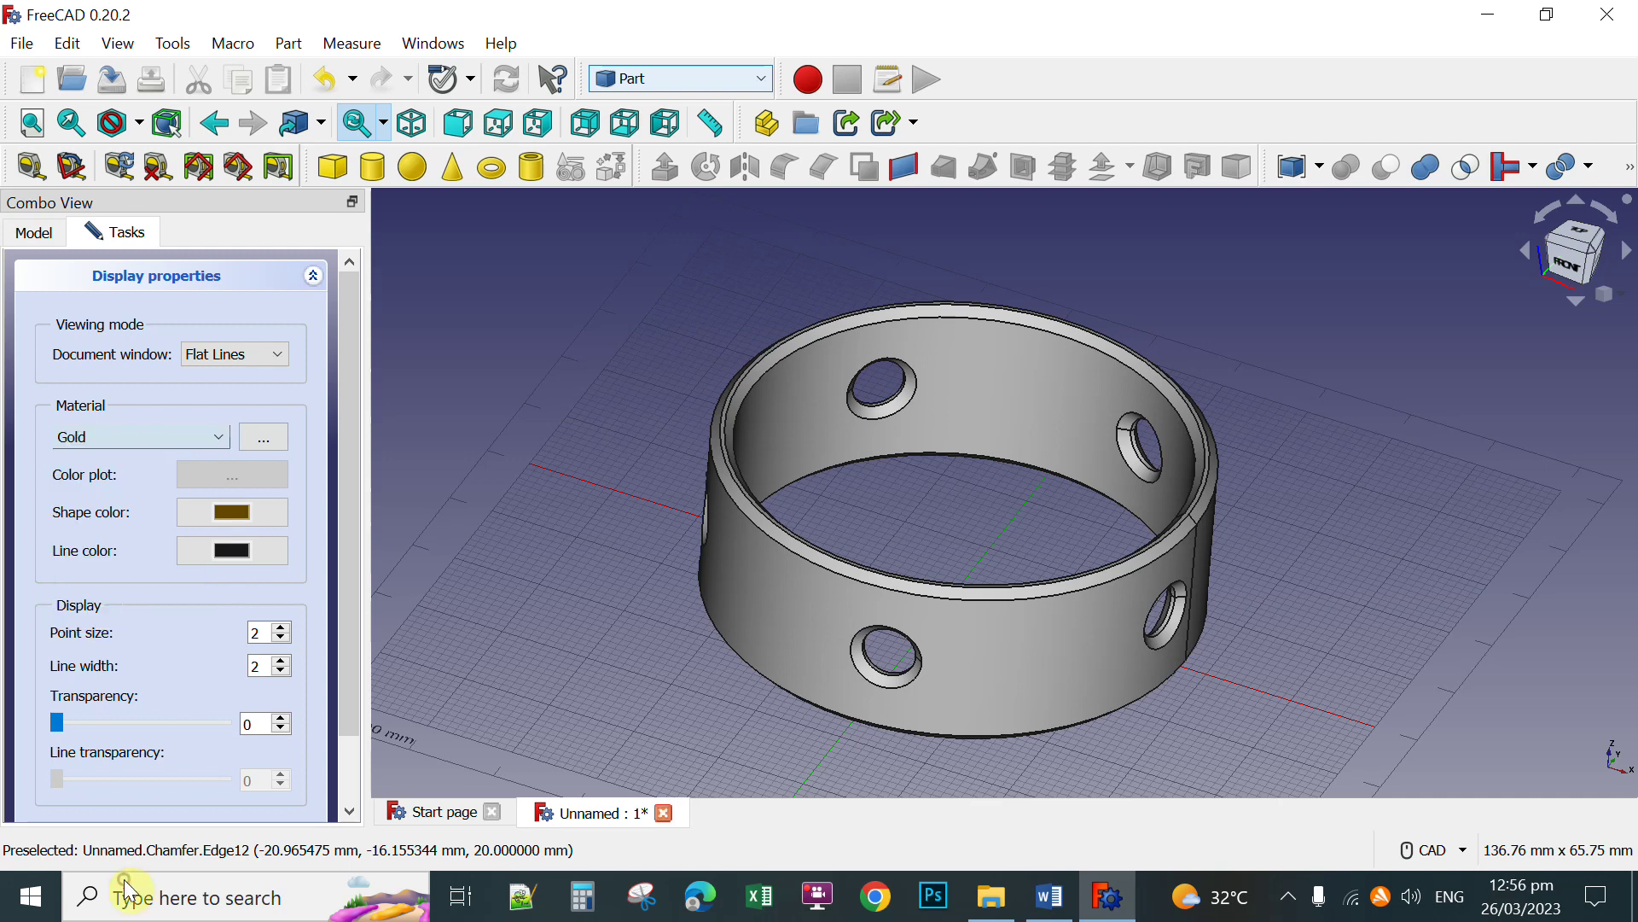
pyautogui.click(229, 450)
pyautogui.press('Return')
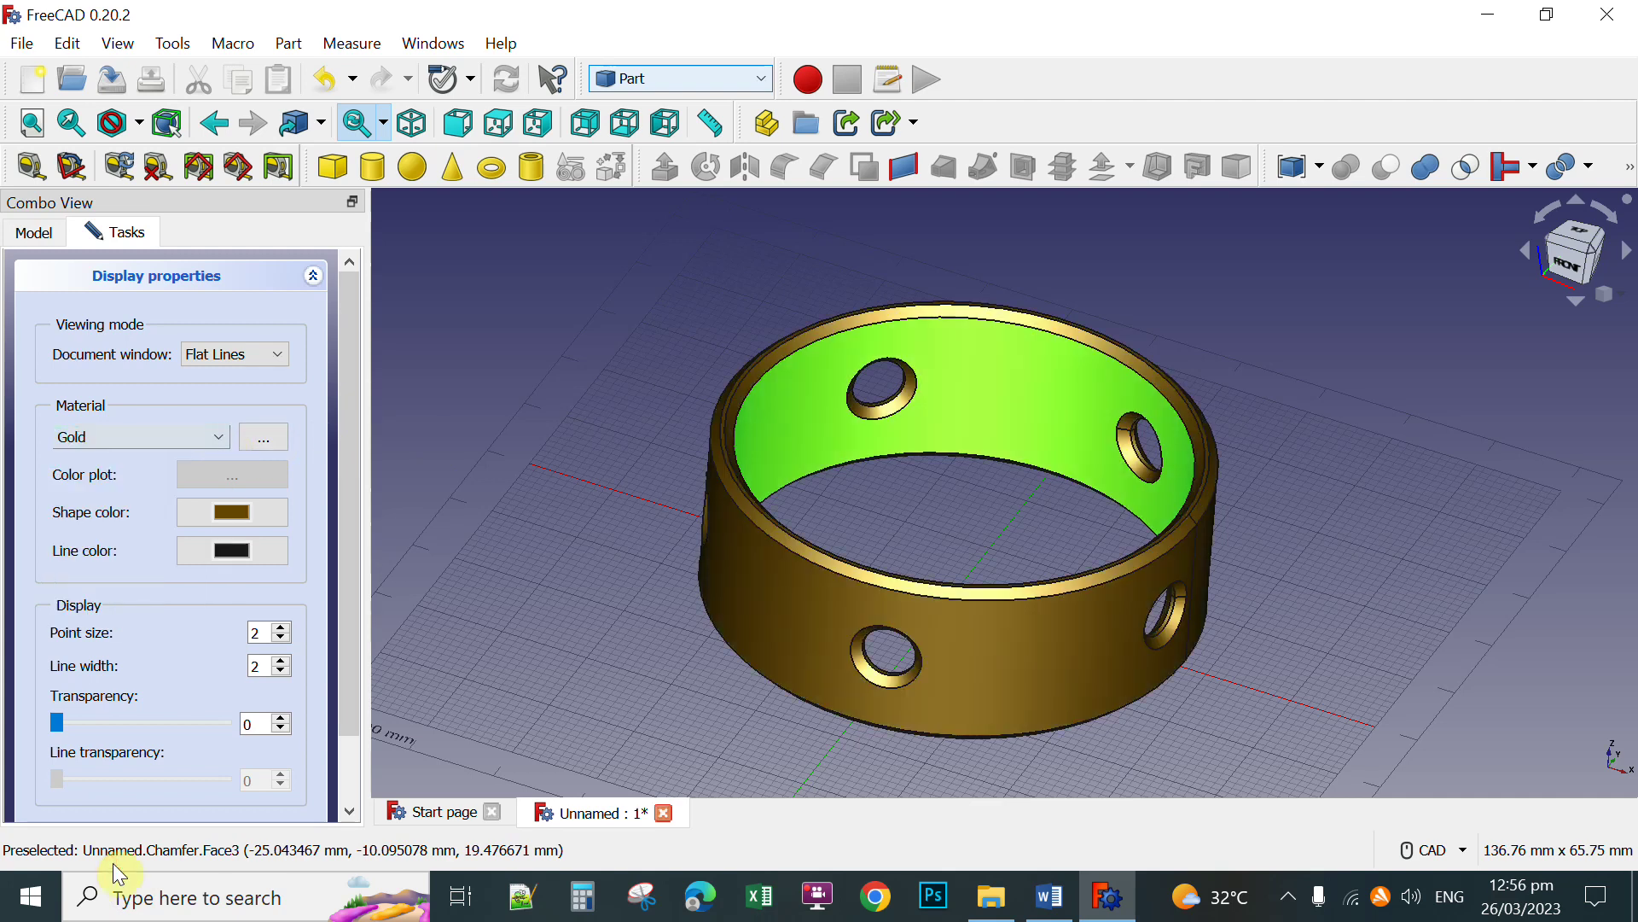
pyautogui.click(1242, 481)
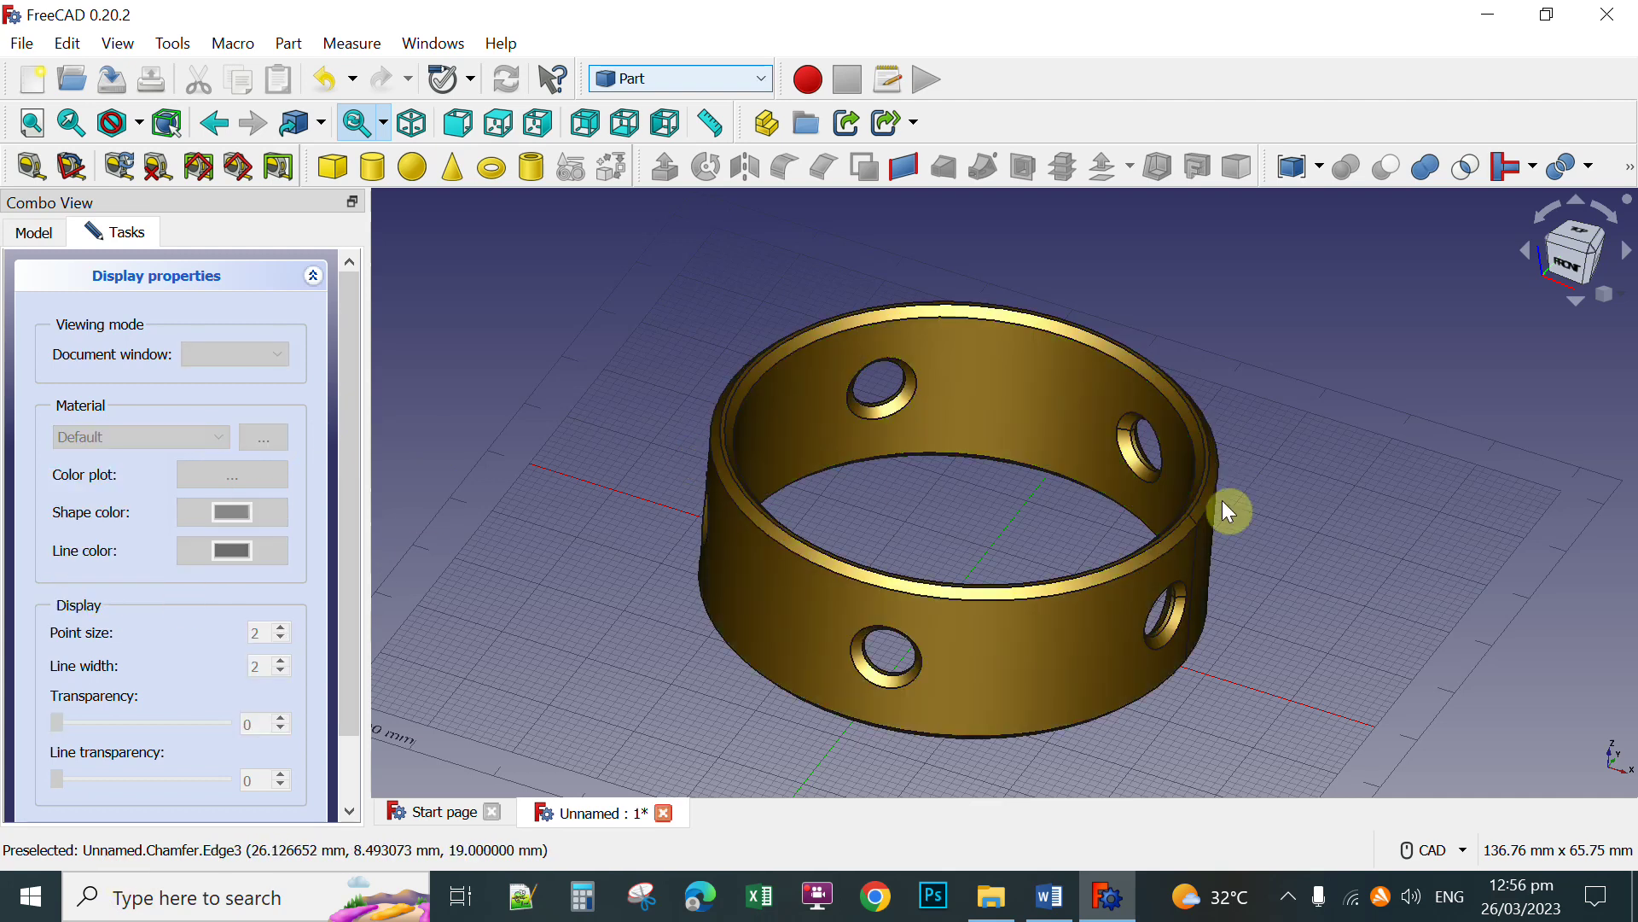
pyautogui.click(1029, 591)
pyautogui.moveTo(1217, 628); pyautogui.dragTo(1150, 631, button='middle')
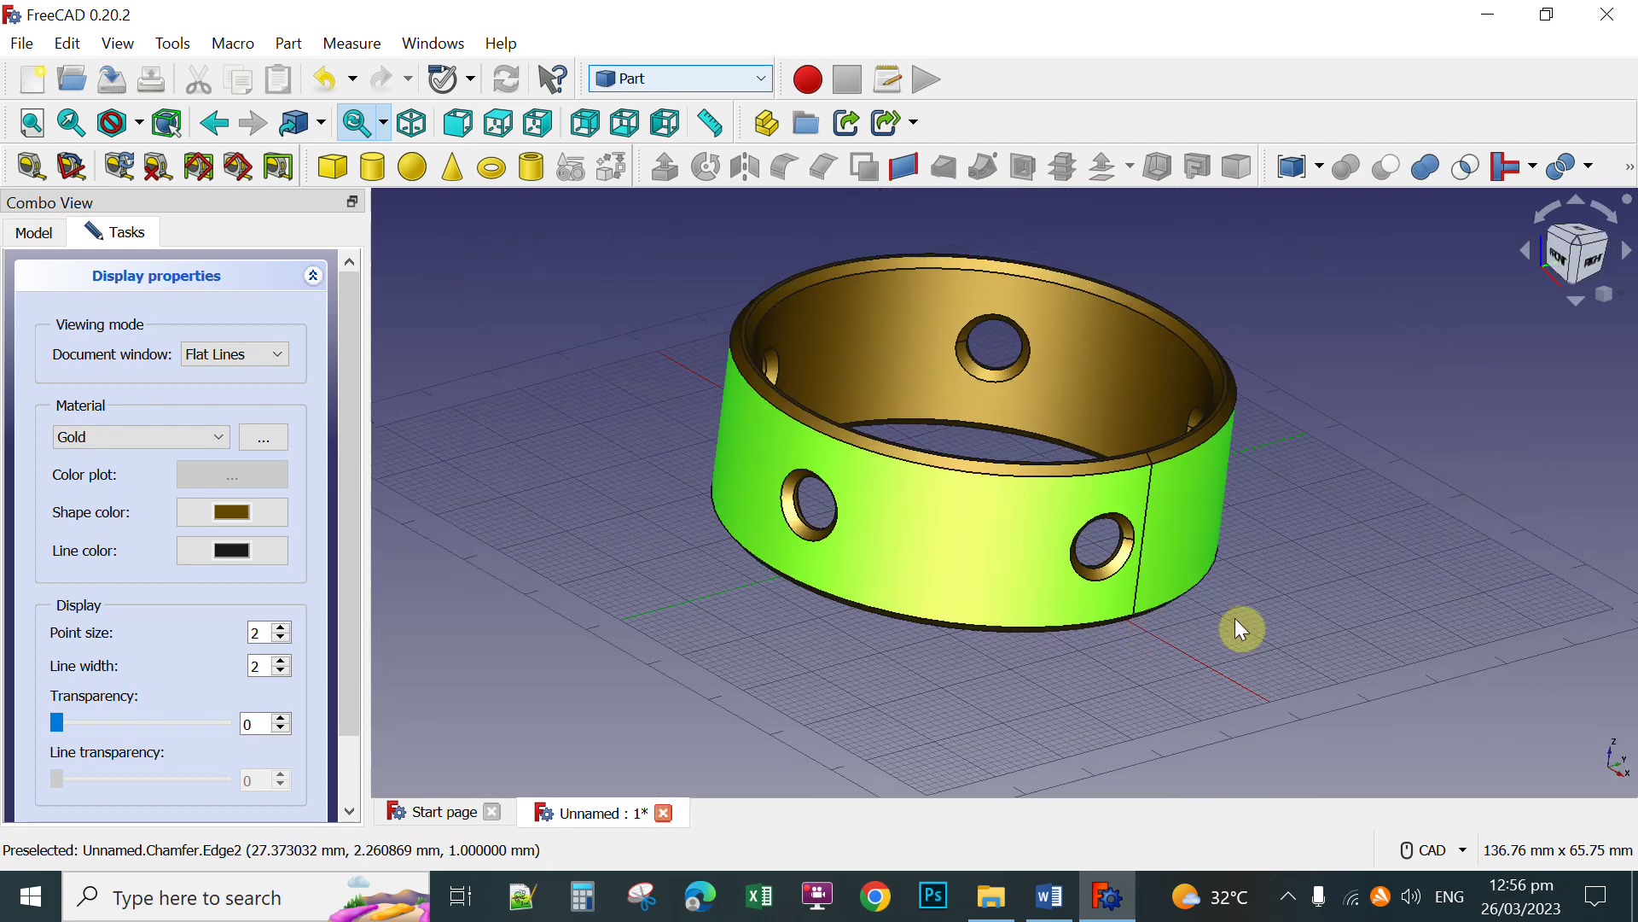